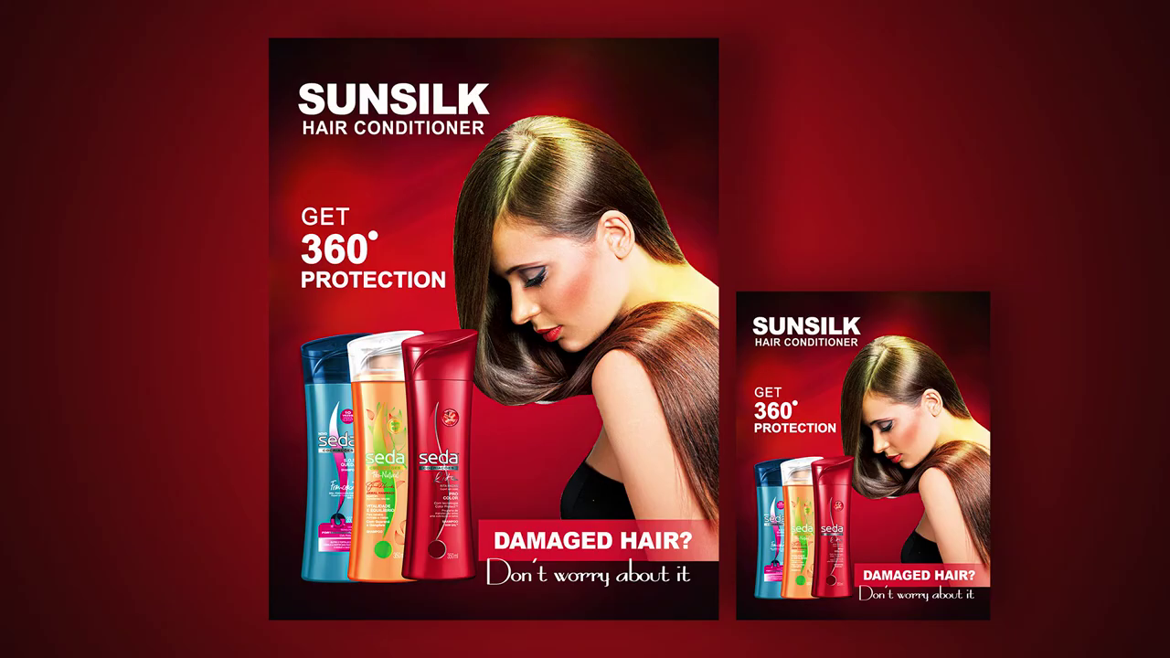
# Name the new document 'Poster design' and set it to 8.5 × 11 inches at 300 ppi.
pyautogui.write('oster ')
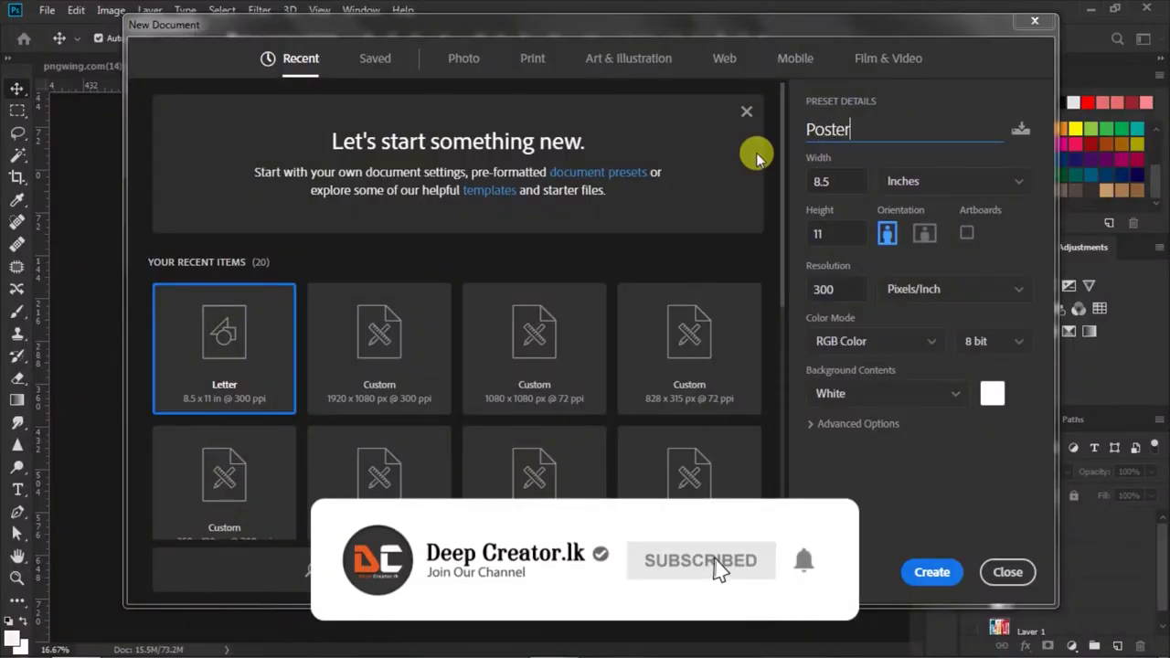
pyautogui.write('design')
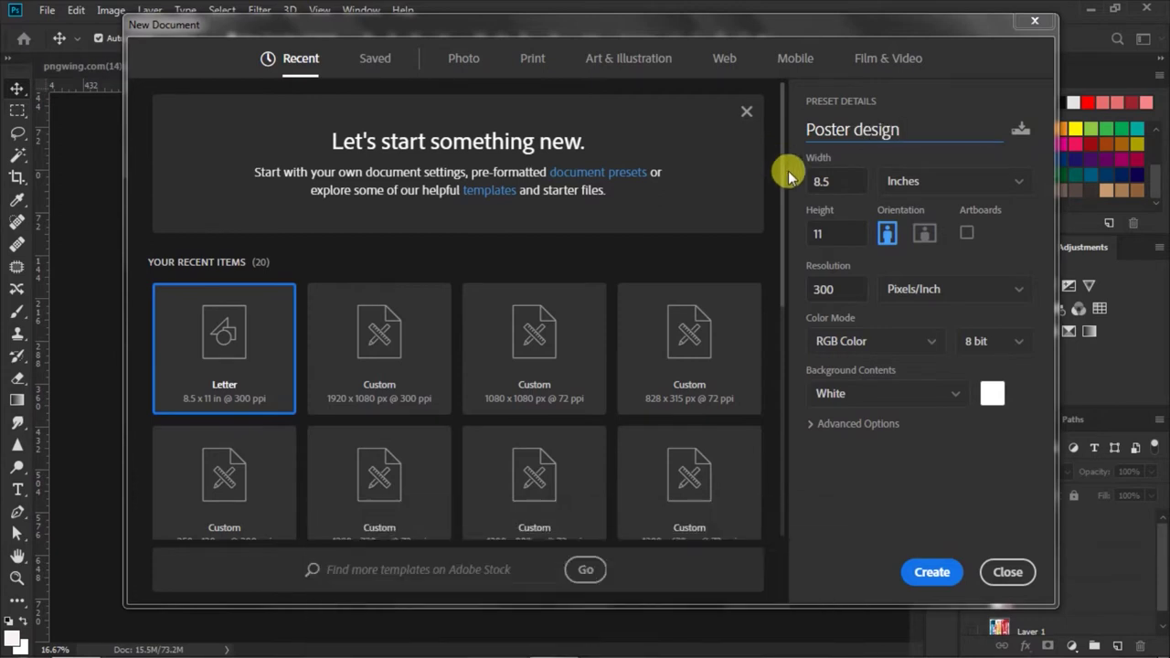
pyautogui.press('Tab')
pyautogui.click(831, 232)
pyautogui.click(849, 286)
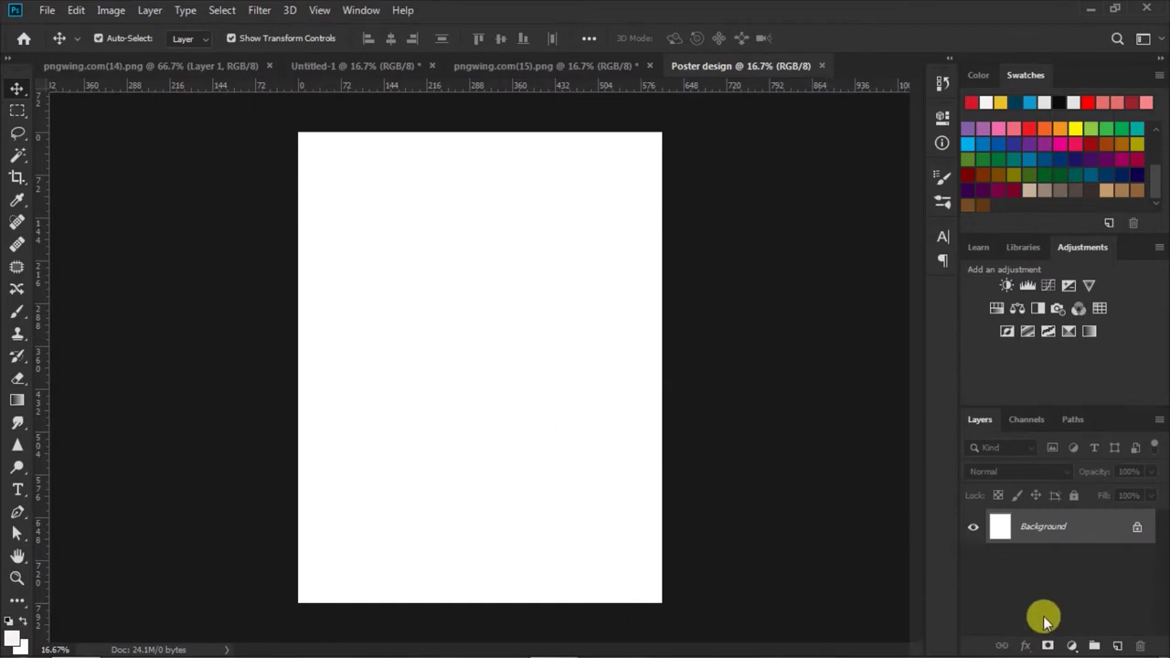
# Add a Solid Color fill layer in near-black #060506 covering the canvas.
pyautogui.click(1070, 645)
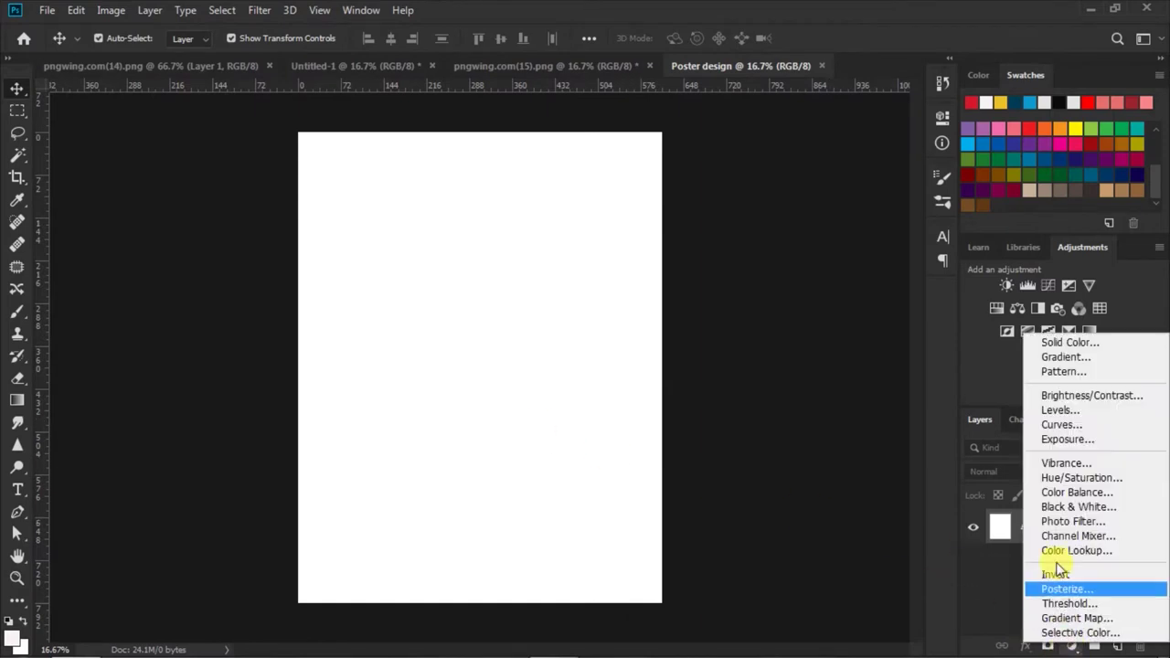
pyautogui.click(1061, 342)
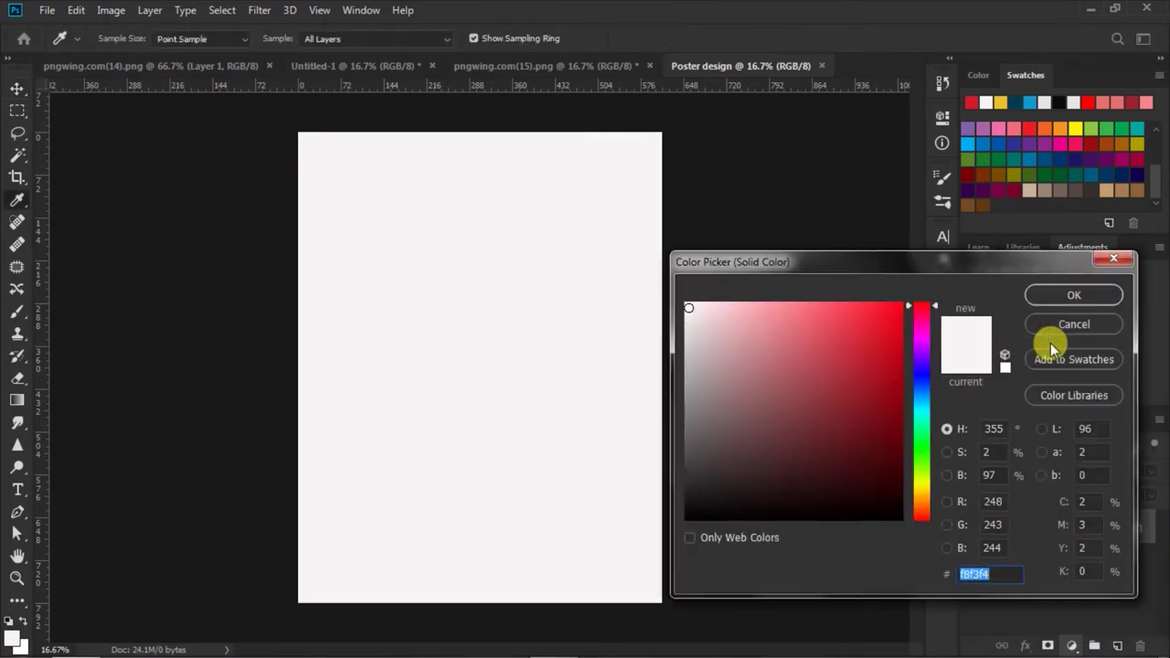
pyautogui.click(703, 515)
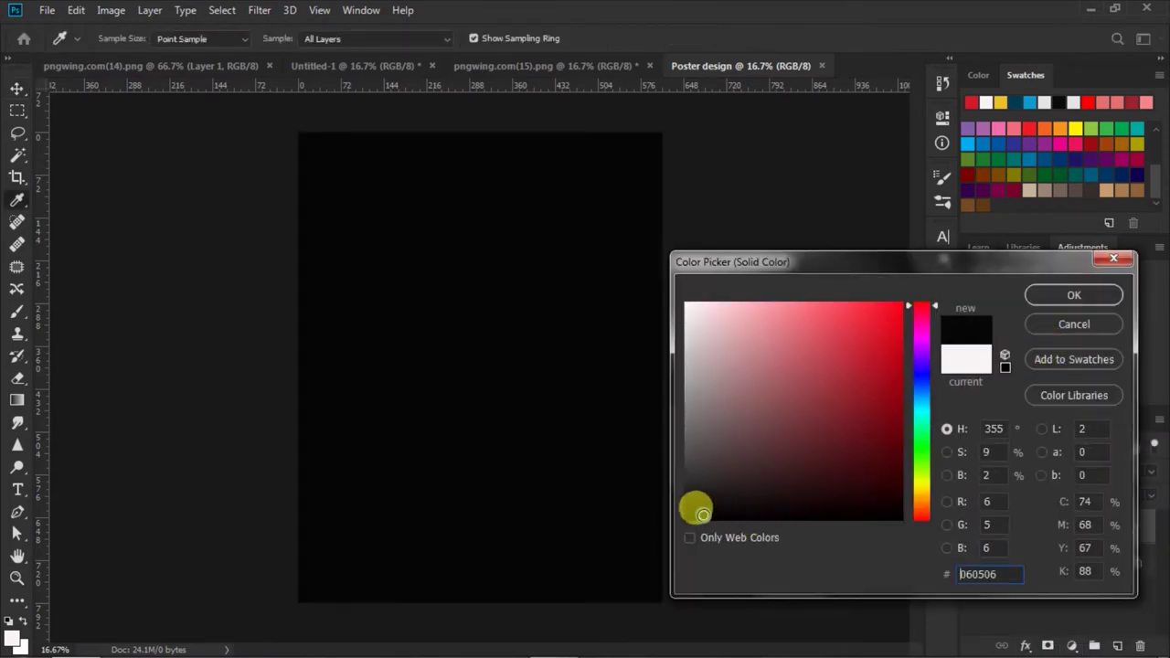
pyautogui.click(995, 573)
pyautogui.click(1040, 295)
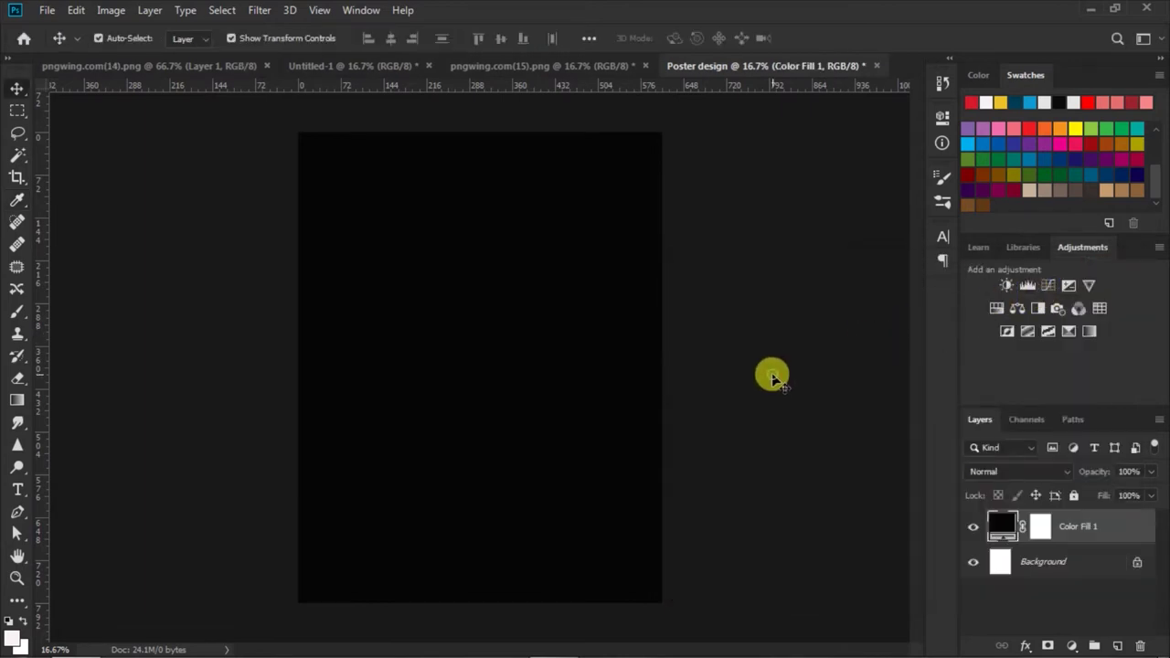
pyautogui.click(772, 378)
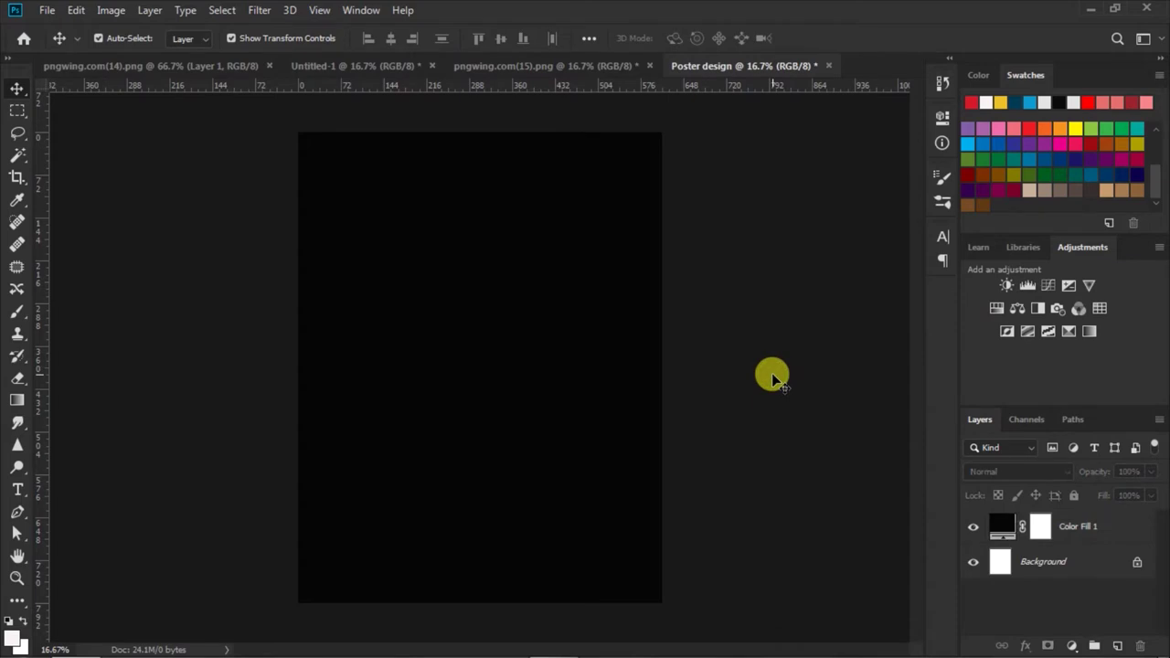
# Drag the long-haired woman from pngwing.com(15).png onto the poster's right half and nudge her into place.
pyautogui.click(507, 69)
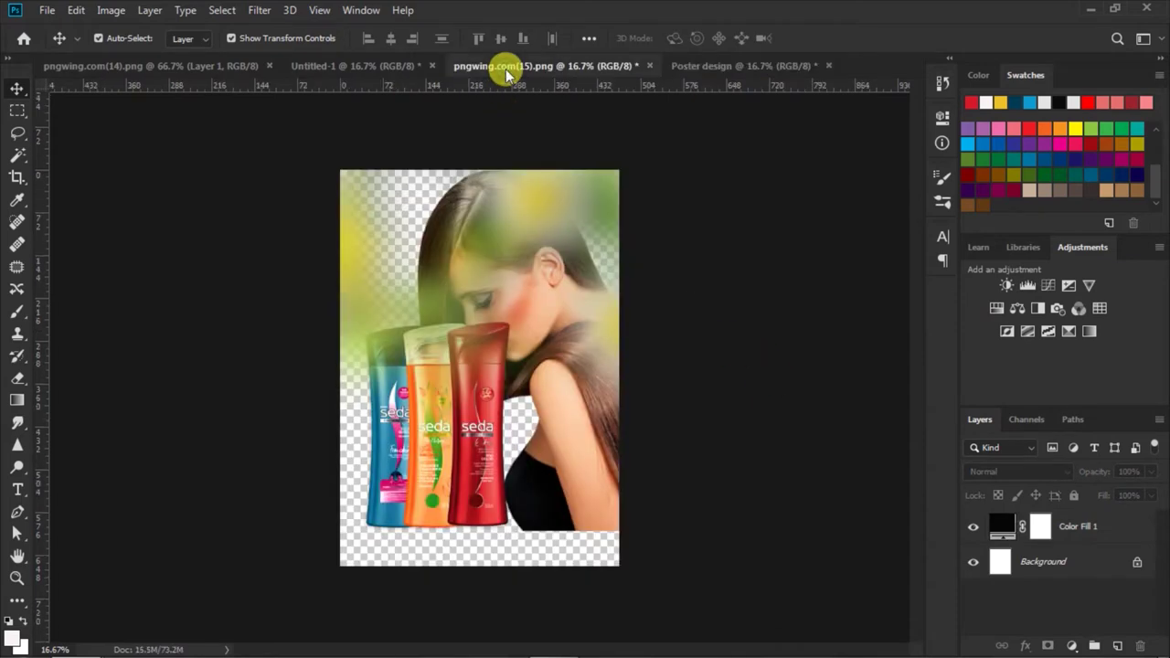
pyautogui.click(568, 408)
pyautogui.moveTo(568, 409); pyautogui.dragTo(731, 73)
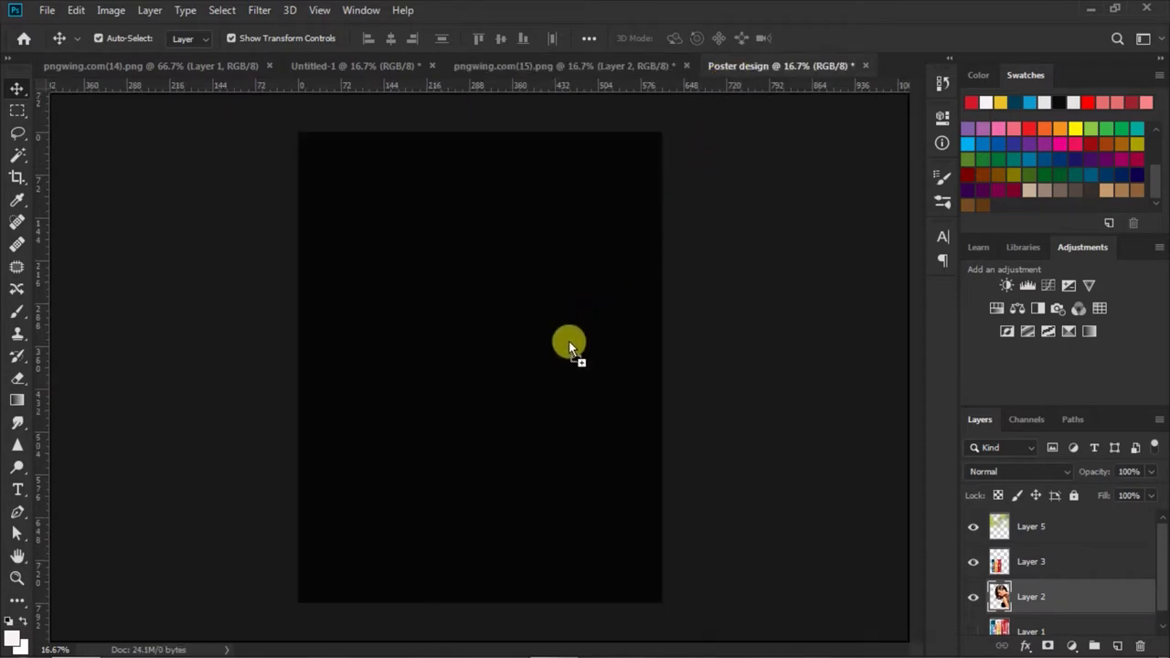
pyautogui.moveTo(731, 73); pyautogui.dragTo(561, 371)
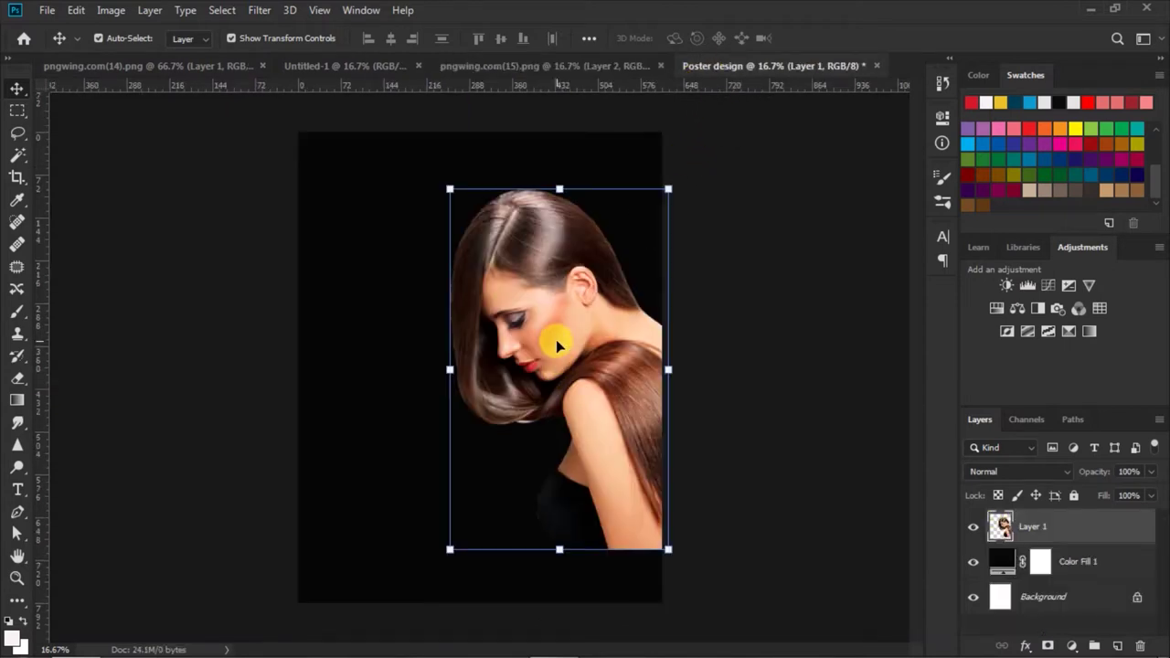
pyautogui.hotkey('shift', 'Left')
pyautogui.hotkey('shift', 'Left')
pyautogui.hotkey('shift', 'Up')
pyautogui.hotkey('shift', 'Up')
pyautogui.hotkey('shift', 'Up')
pyautogui.hotkey('shift', 'Down')
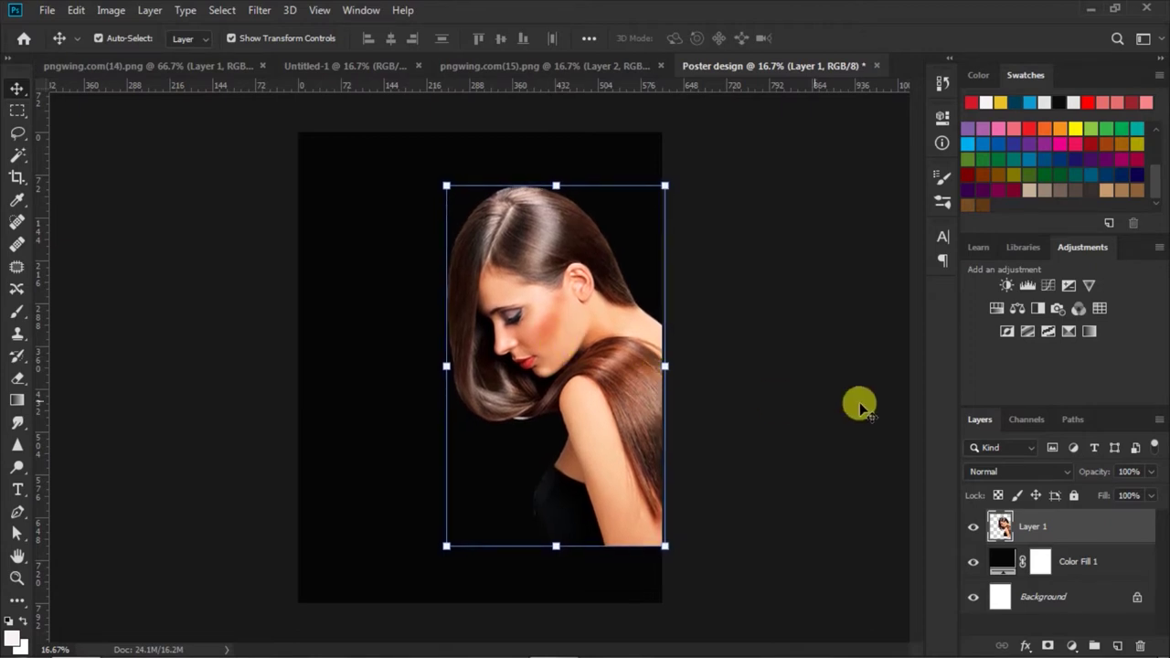
pyautogui.click(815, 443)
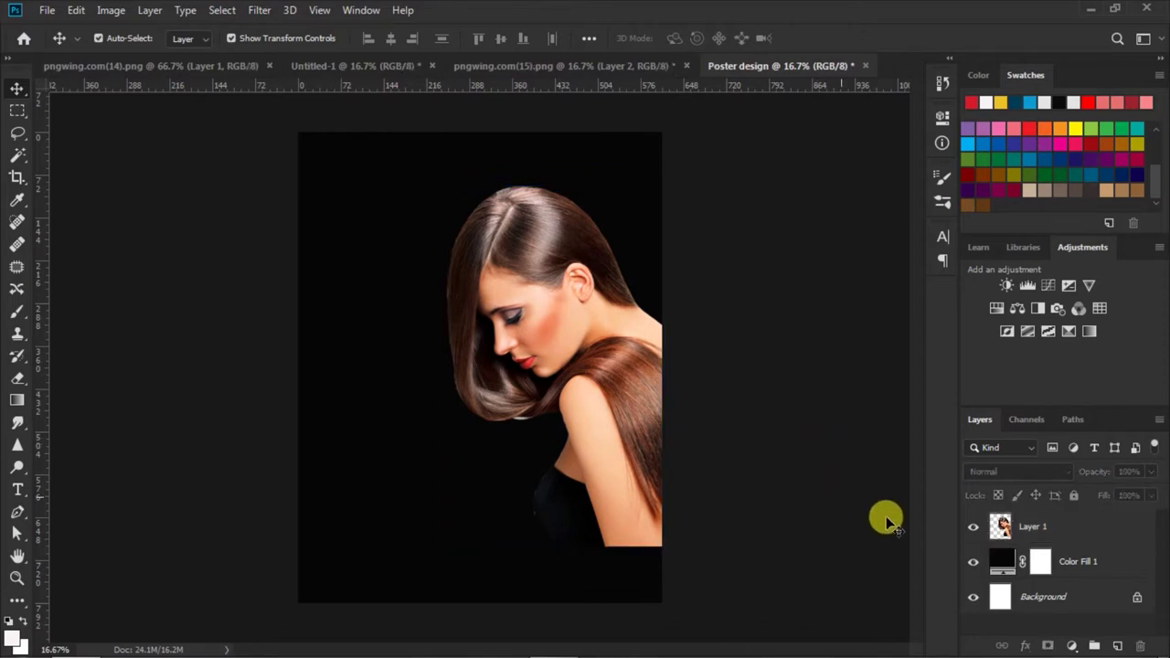
pyautogui.click(999, 560)
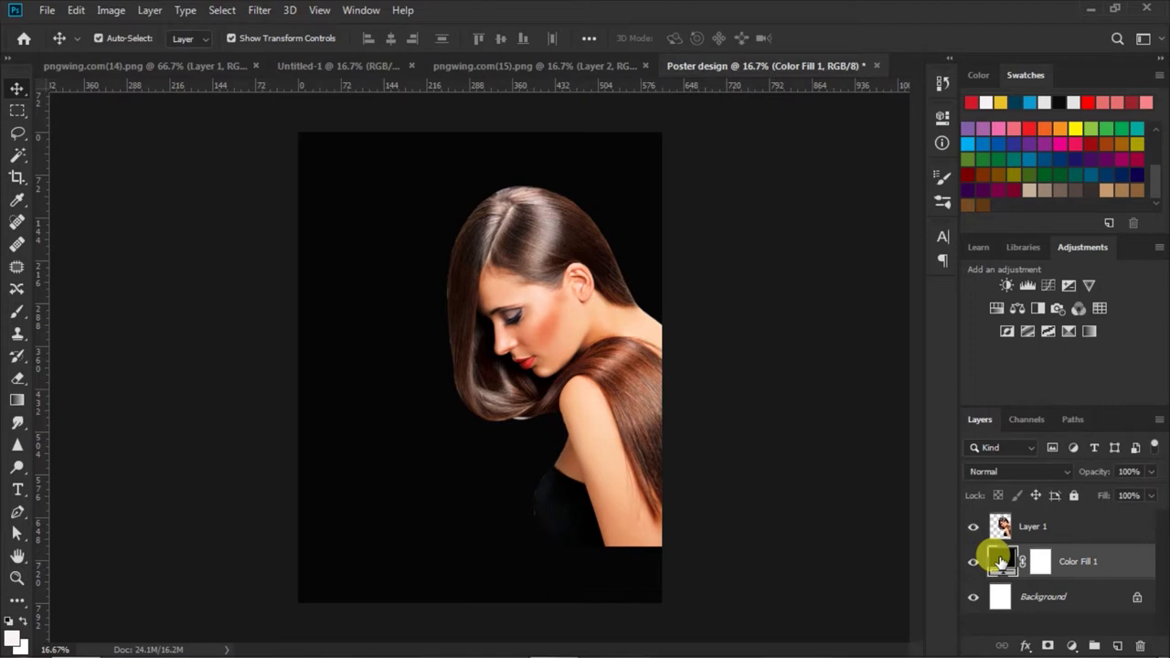
# On a new layer, paint a large soft glow in red #d41a29.
pyautogui.click(1117, 645)
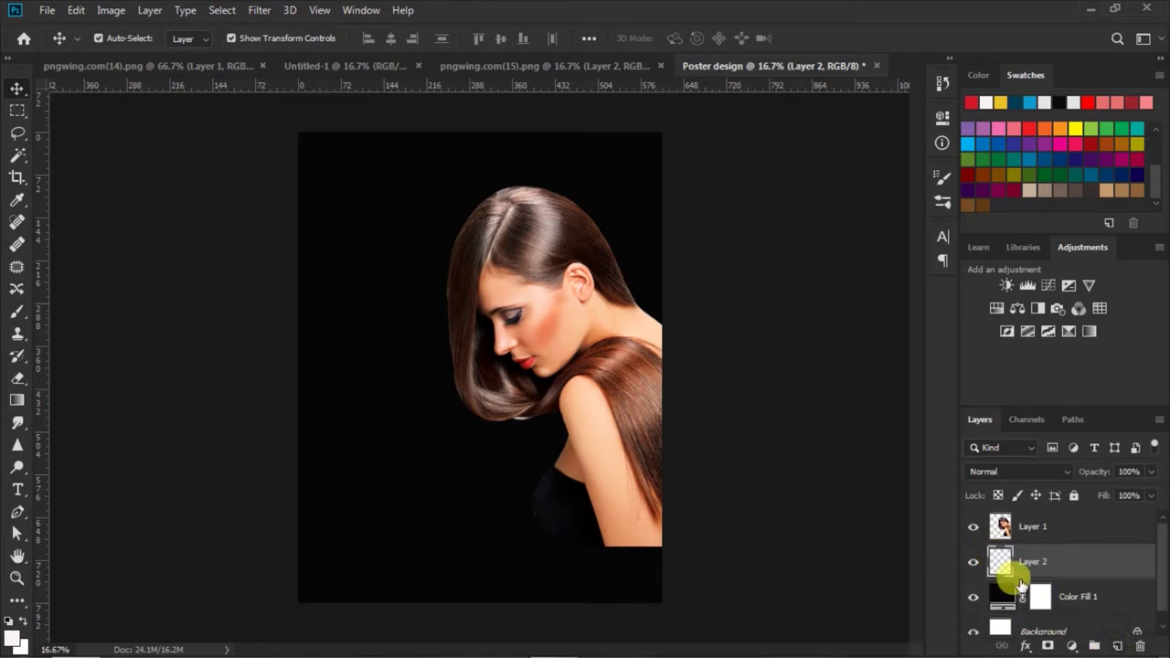
pyautogui.click(11, 643)
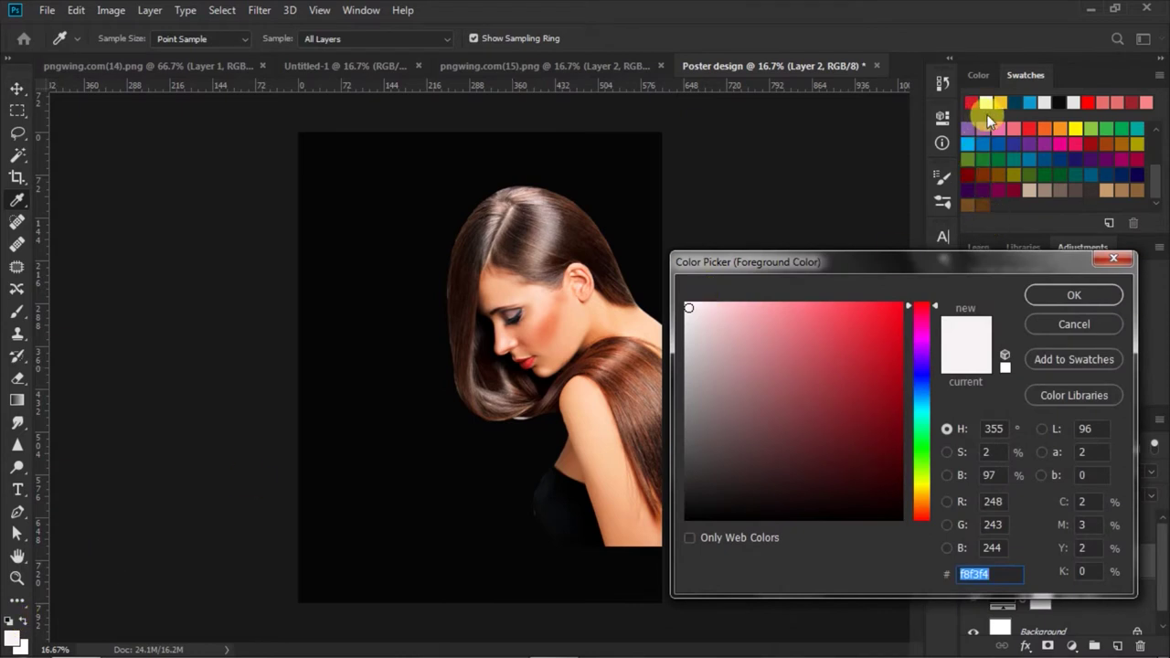
pyautogui.click(973, 102)
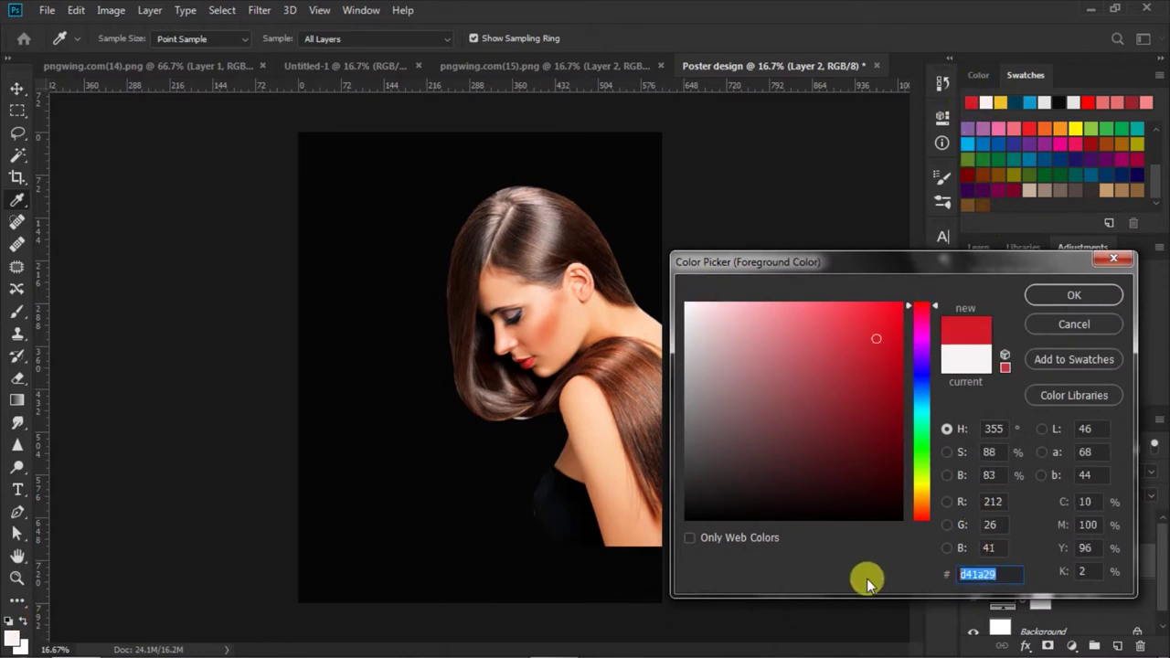
pyautogui.click(1053, 293)
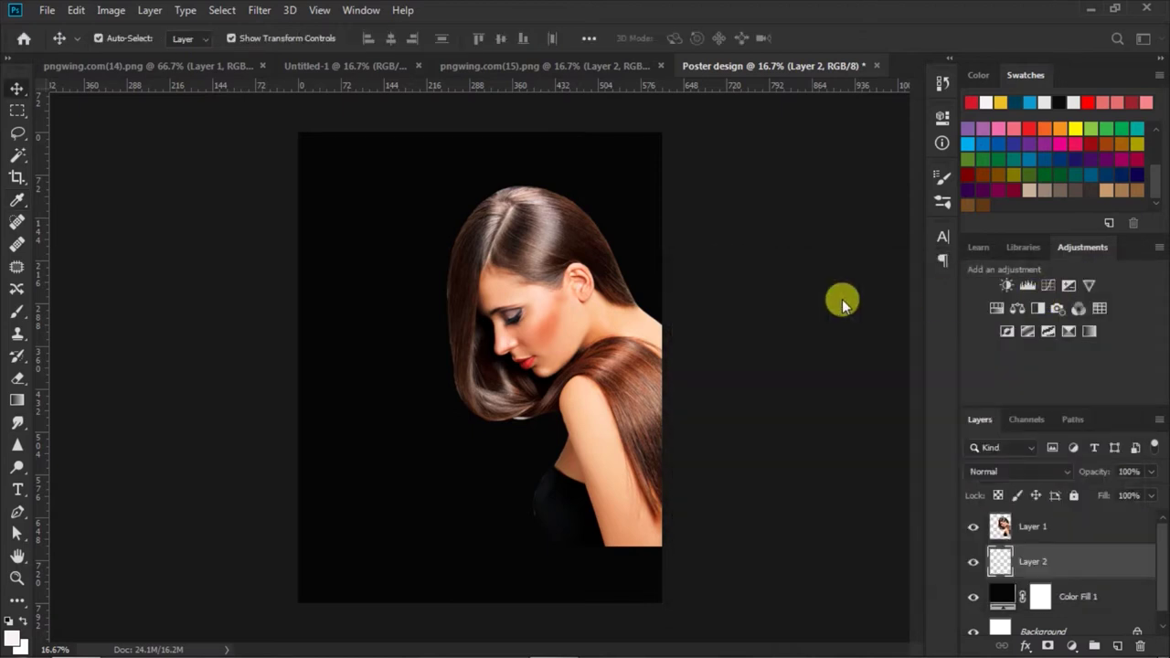
pyautogui.click(16, 313)
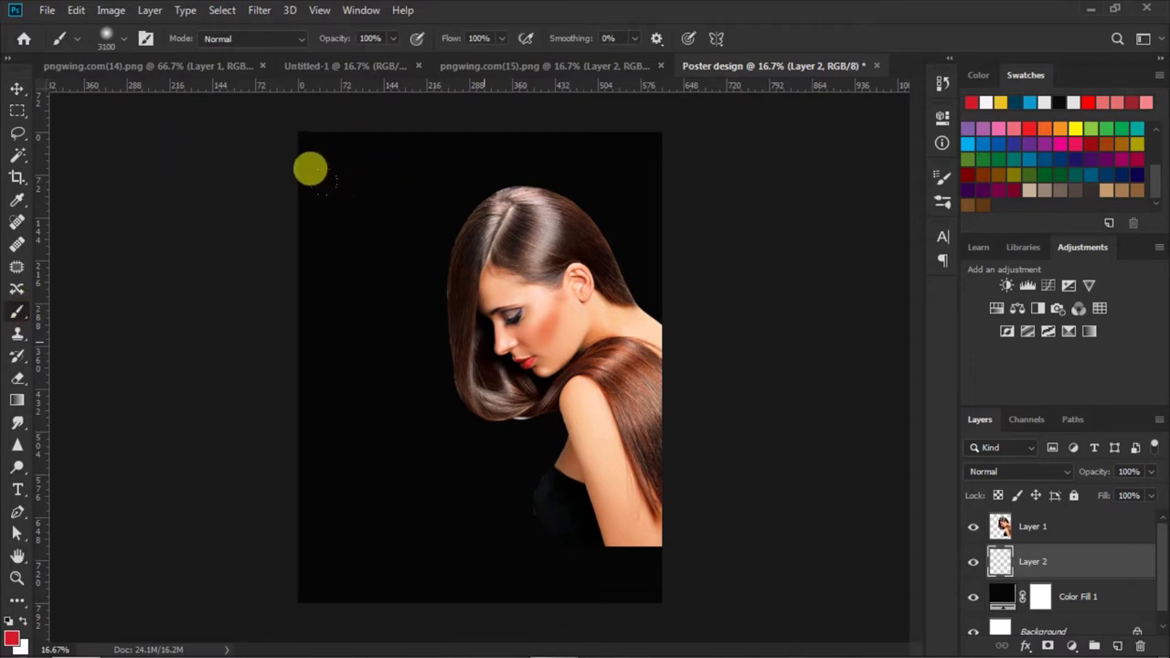
pyautogui.click(307, 187)
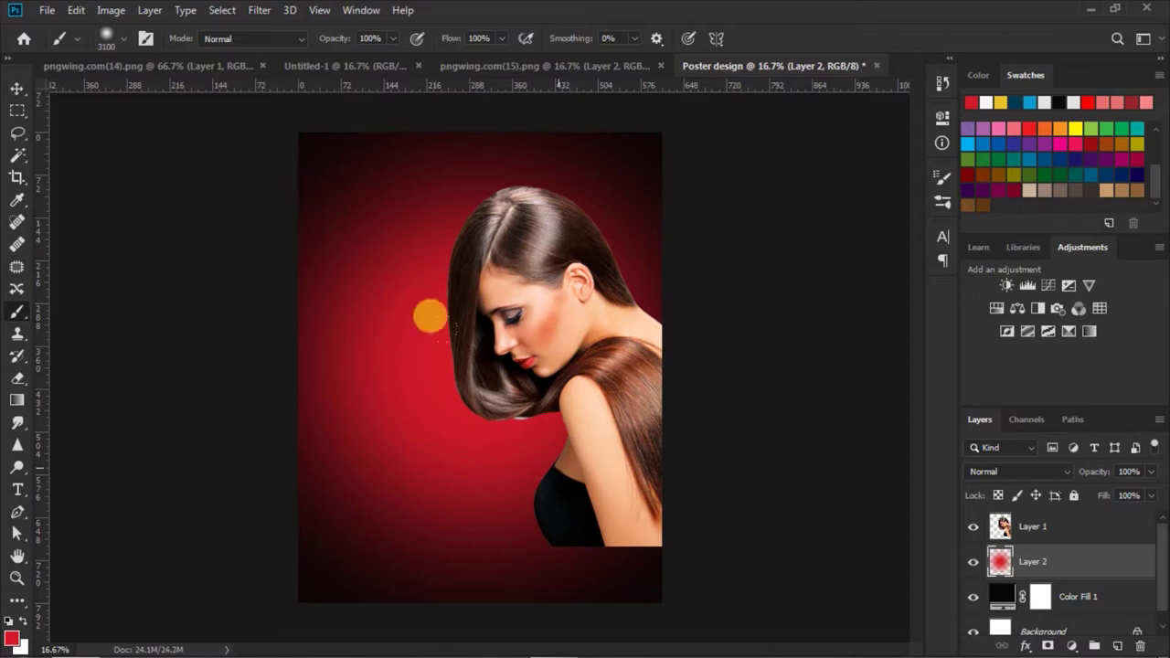
# Set the red glow layer's blend mode to Difference.
pyautogui.click(1068, 474)
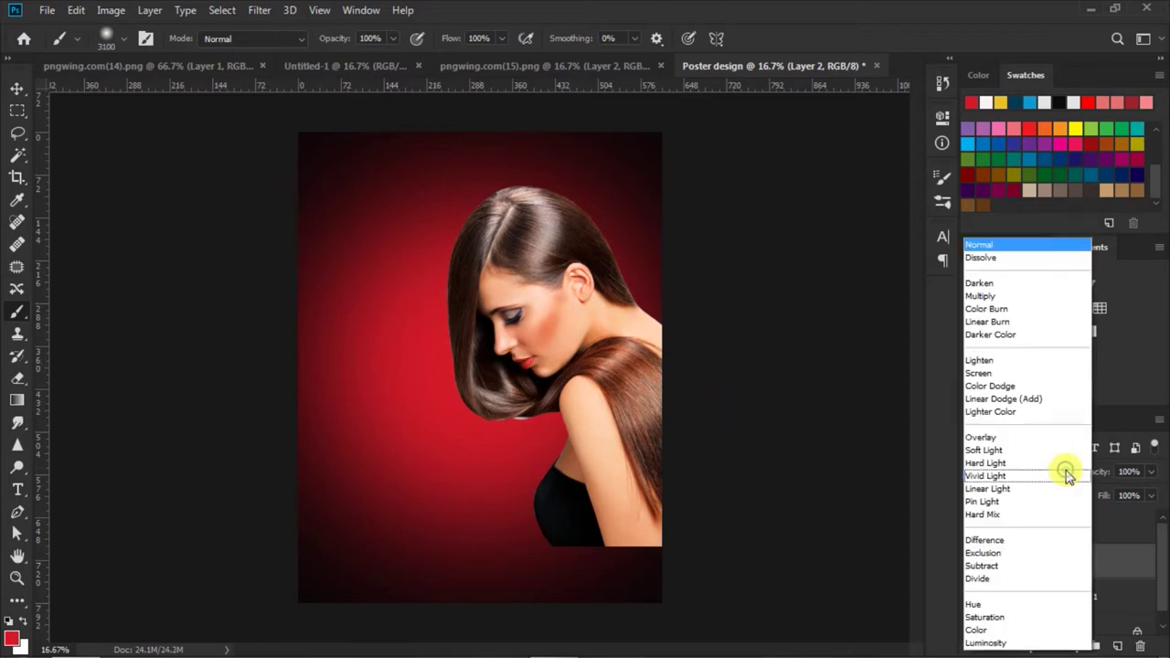
pyautogui.click(989, 542)
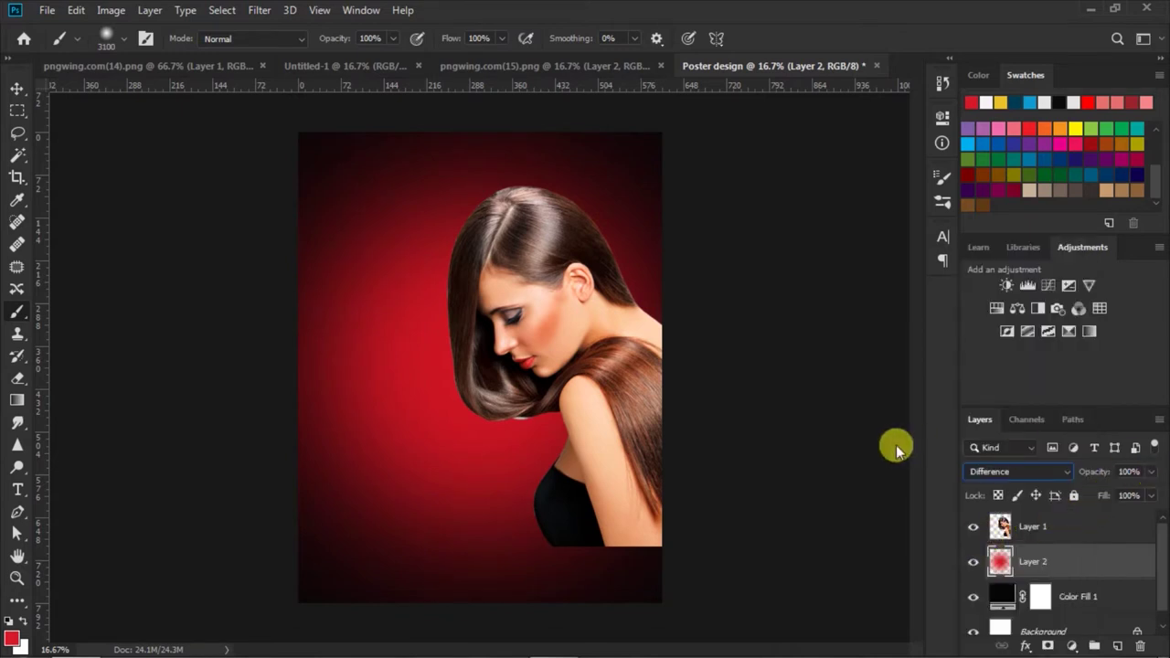
pyautogui.click(16, 91)
pyautogui.click(737, 293)
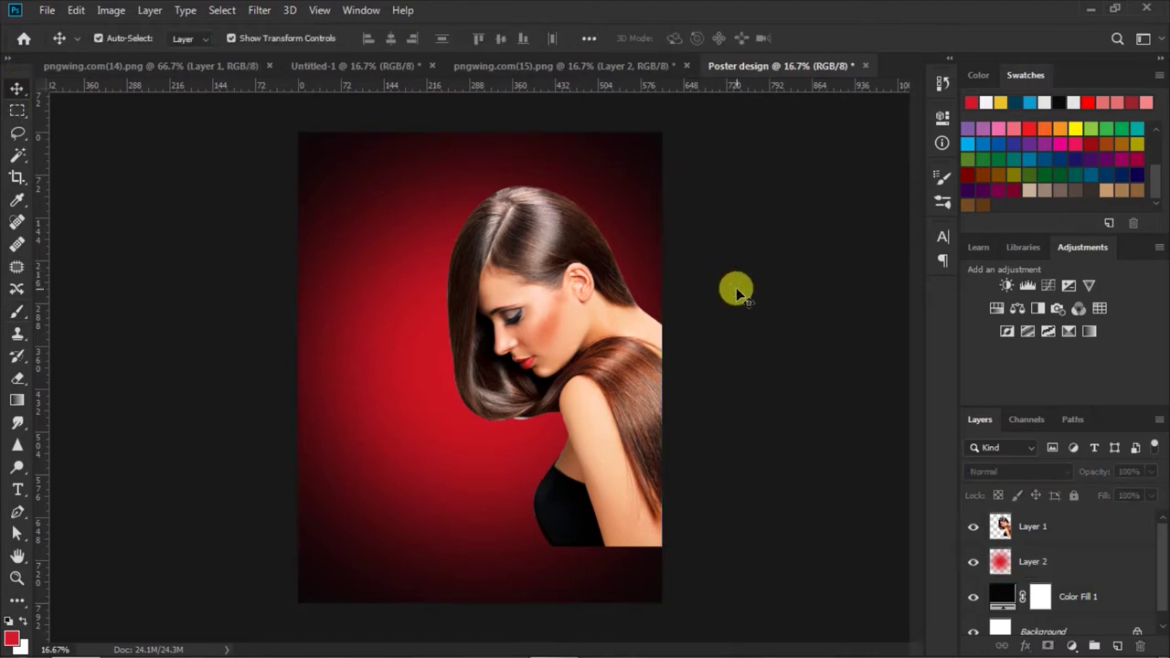
# Bring the three Seda bottles from pngwing.com(15).png into the poster's lower left beside the woman.
pyautogui.click(539, 68)
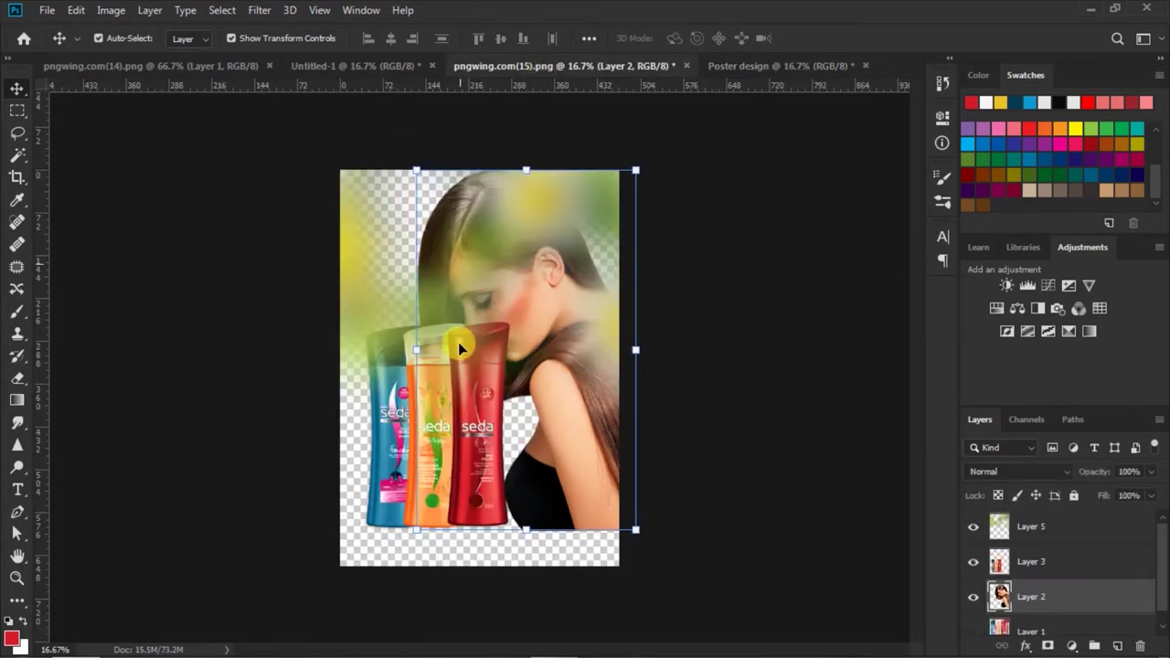
pyautogui.click(392, 457)
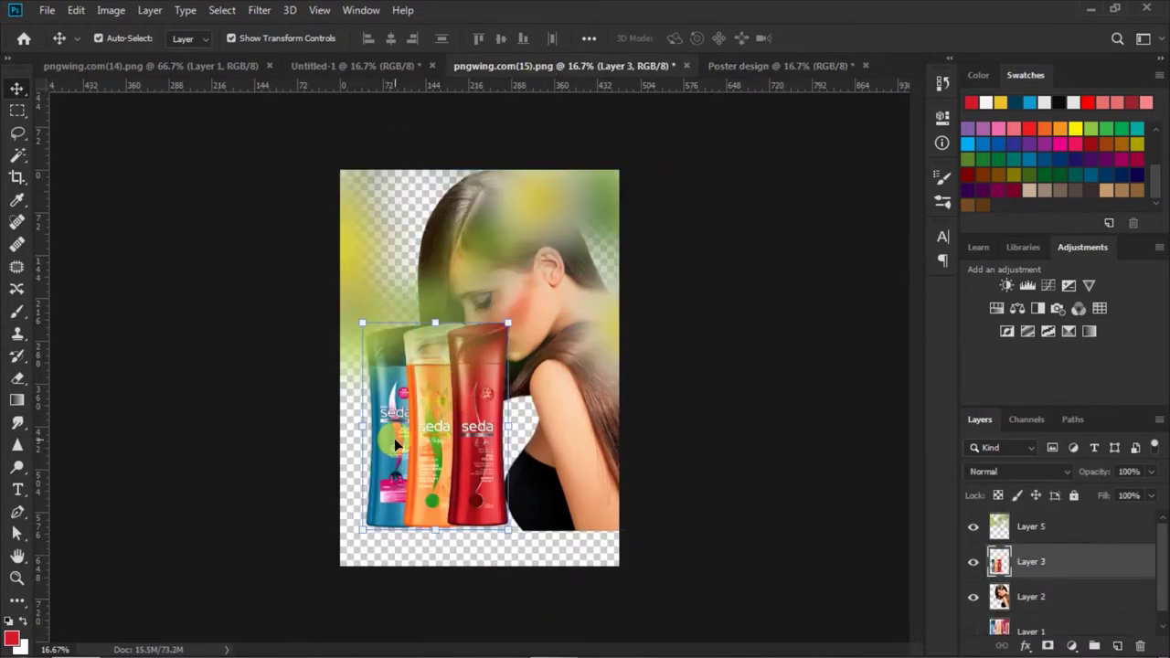
pyautogui.moveTo(394, 438); pyautogui.dragTo(747, 70)
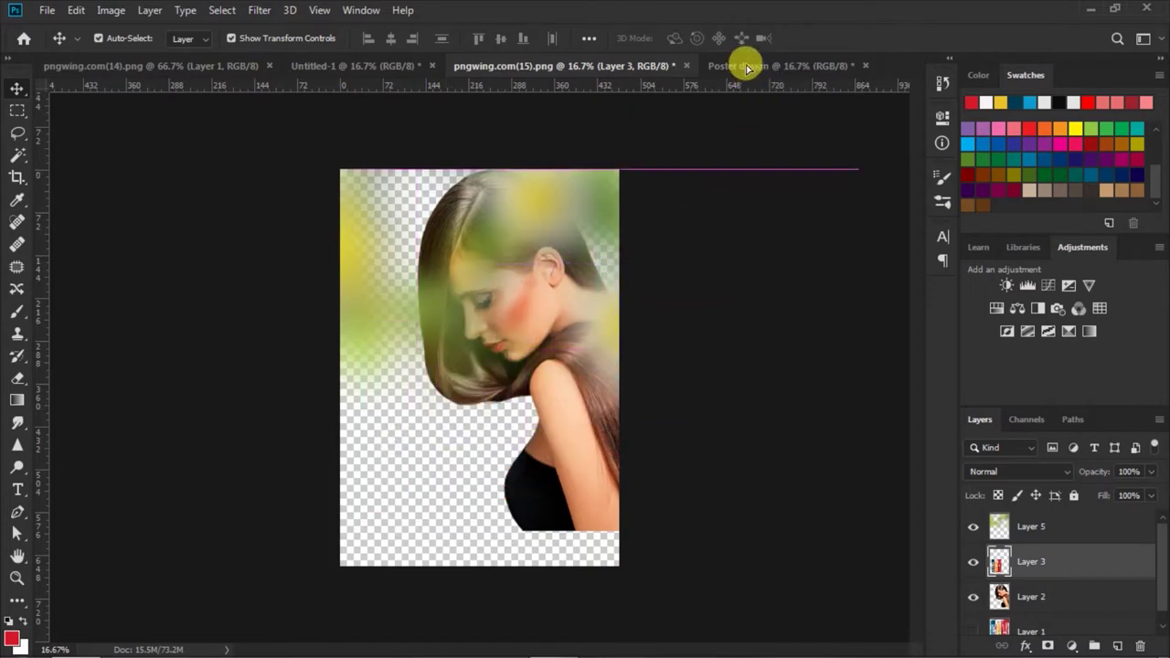
pyautogui.moveTo(747, 69)
pyautogui.mouseDown()
pyautogui.moveTo(364, 460)
pyautogui.moveTo(395, 457)
pyautogui.mouseUp()
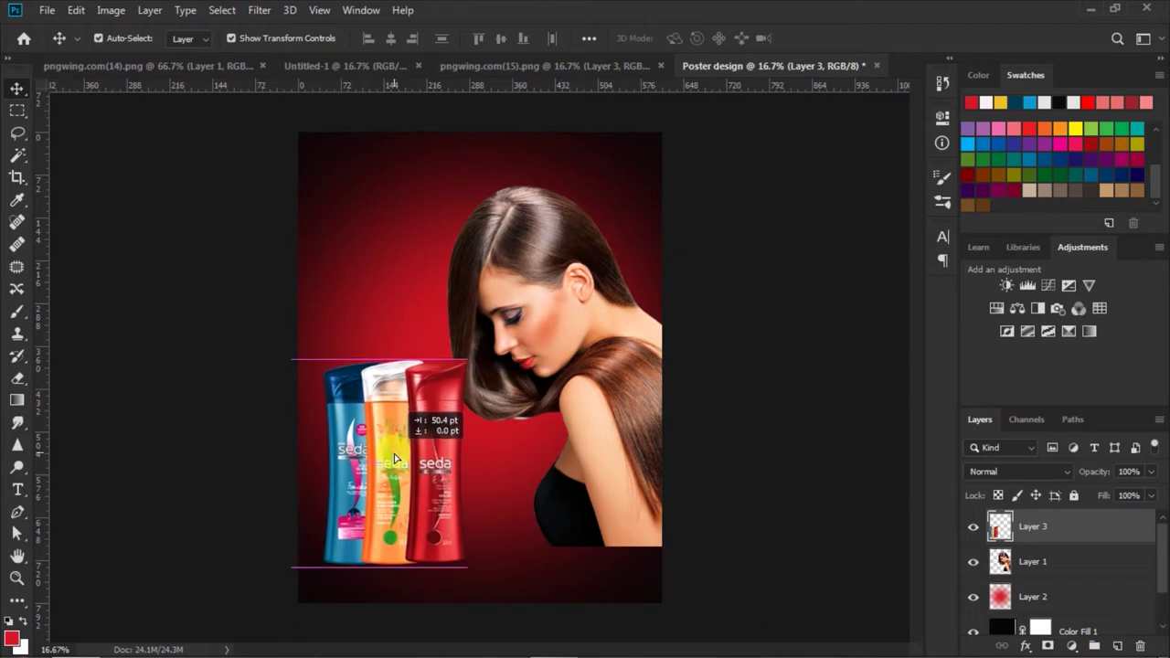
pyautogui.moveTo(395, 457); pyautogui.dragTo(394, 457)
pyautogui.click(731, 460)
pyautogui.click(736, 450)
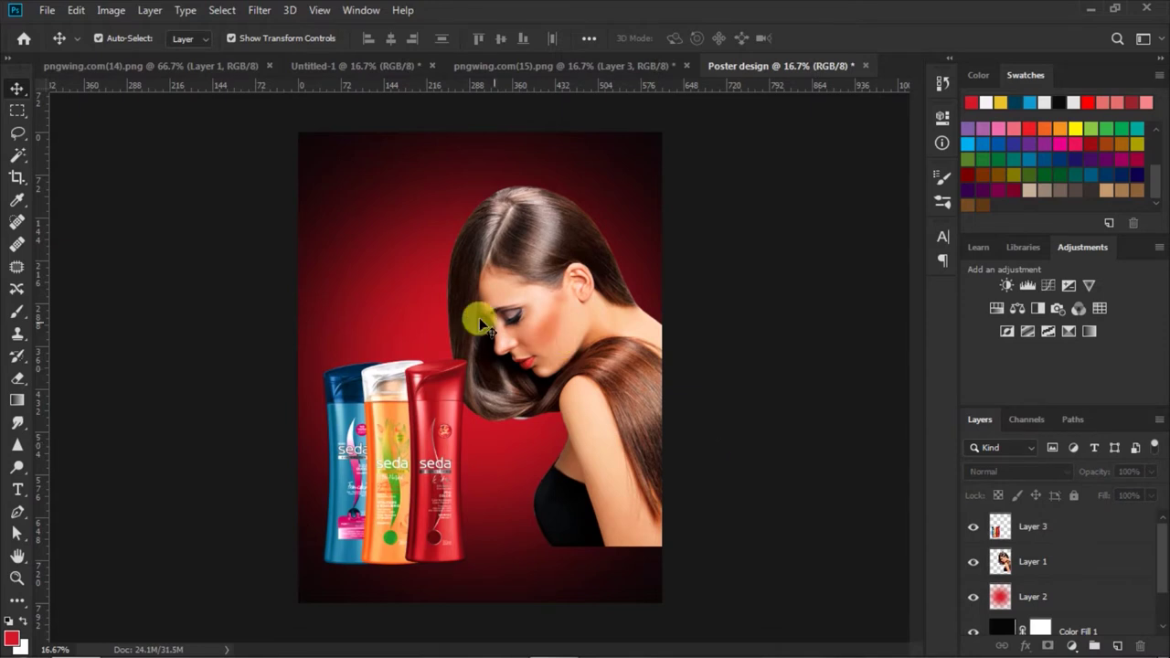
pyautogui.click(426, 303)
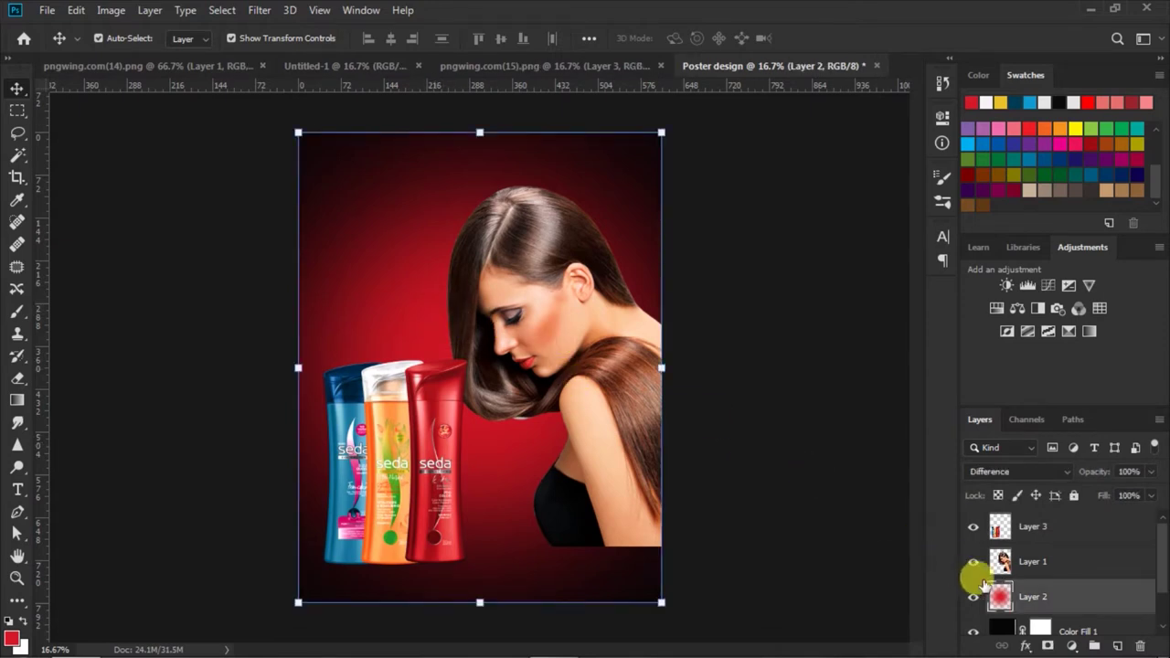
# Add a Pattern fill layer using the soft pastel pattern at 341% scale.
pyautogui.click(1072, 646)
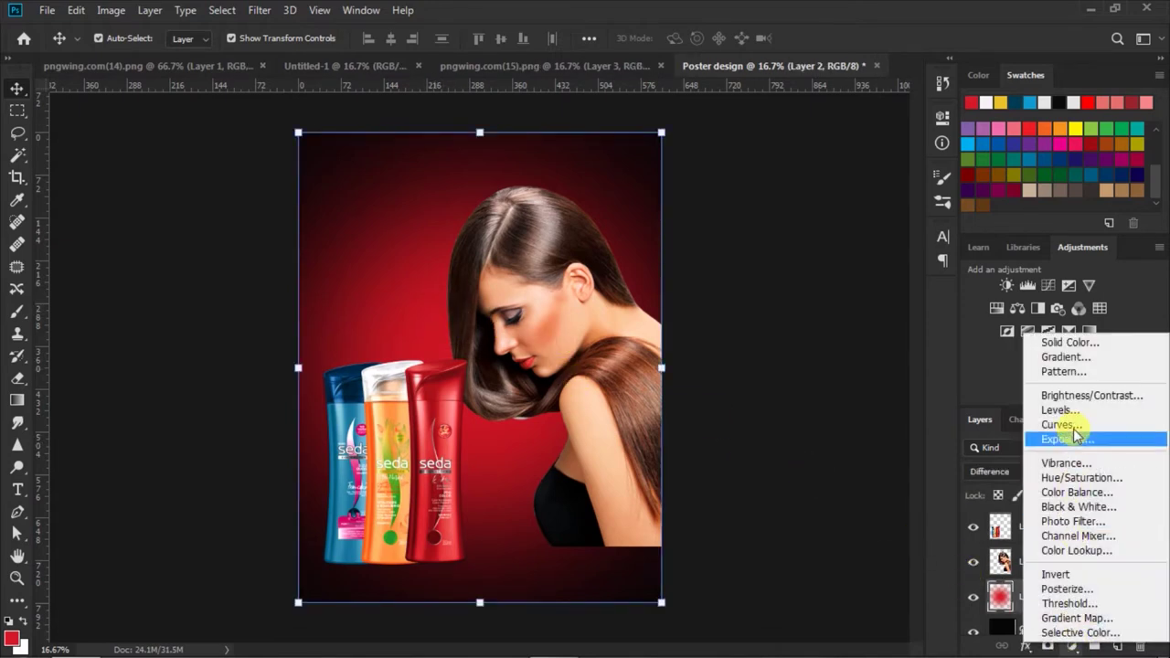
pyautogui.click(1069, 372)
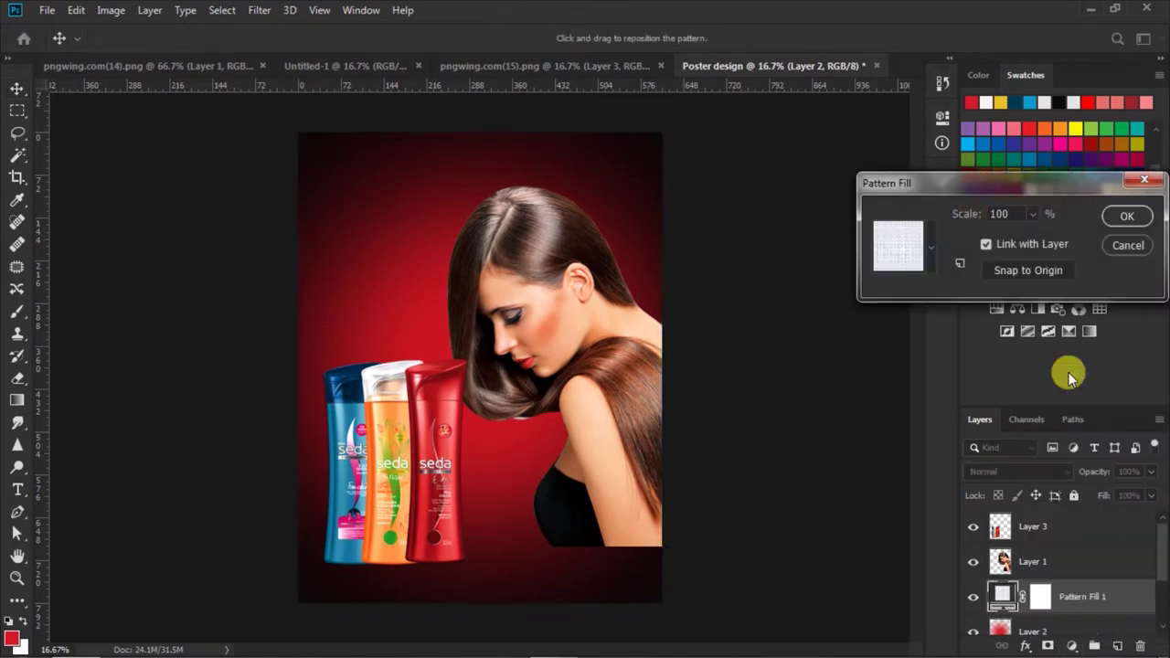
pyautogui.click(930, 256)
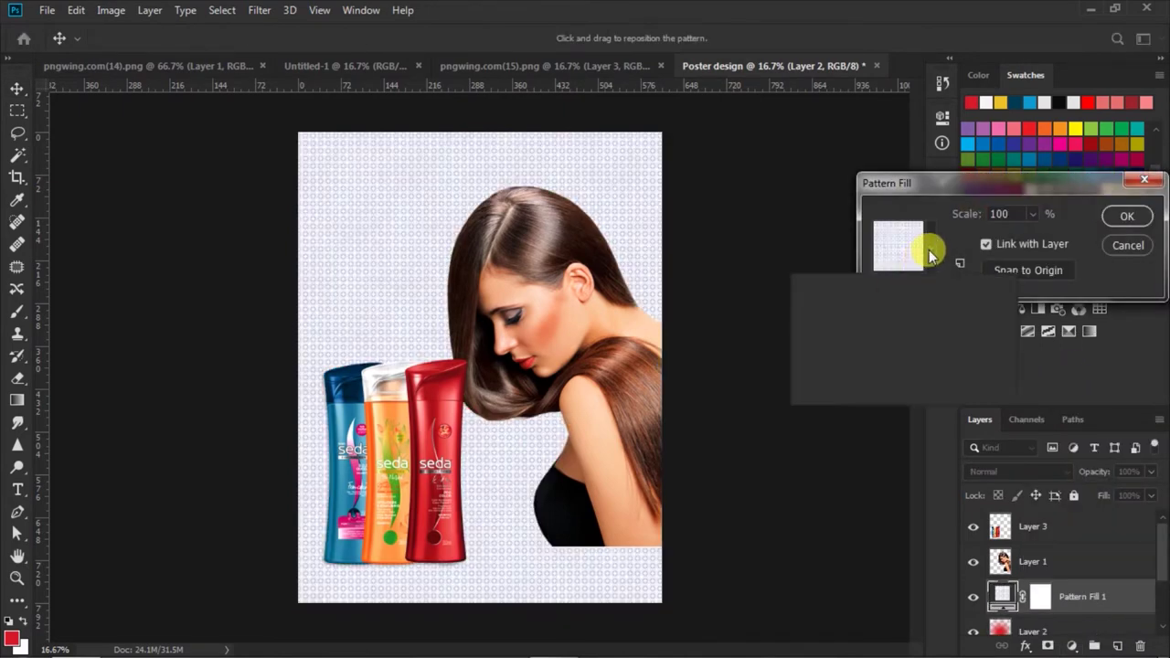
pyautogui.click(926, 382)
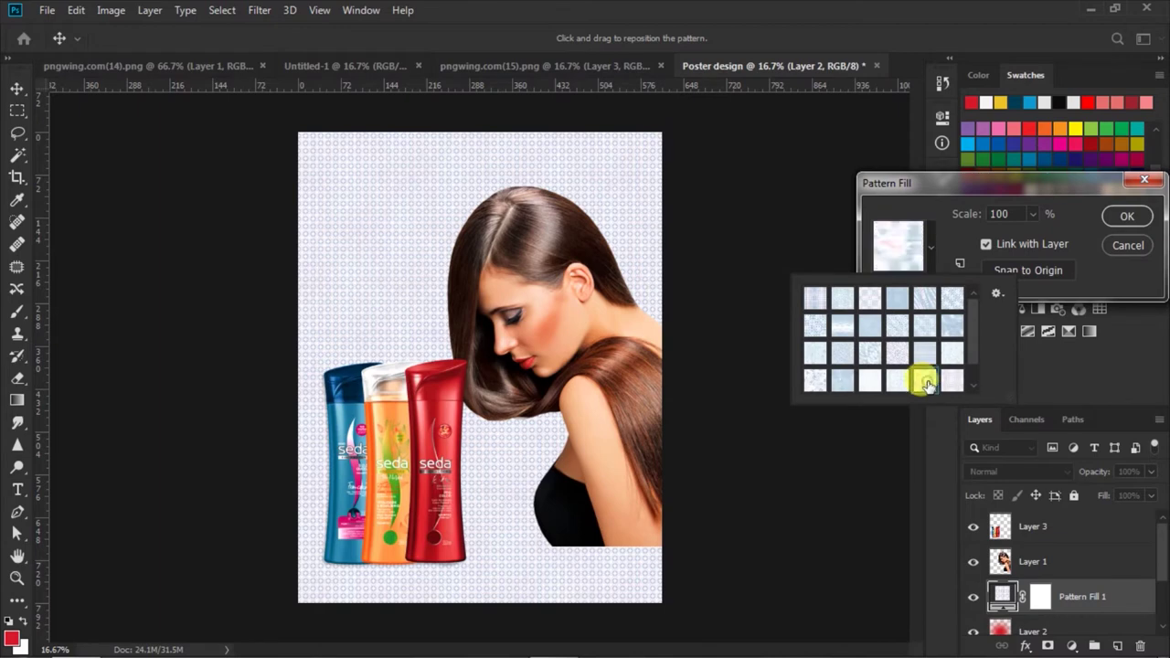
pyautogui.click(1093, 276)
pyautogui.click(1031, 214)
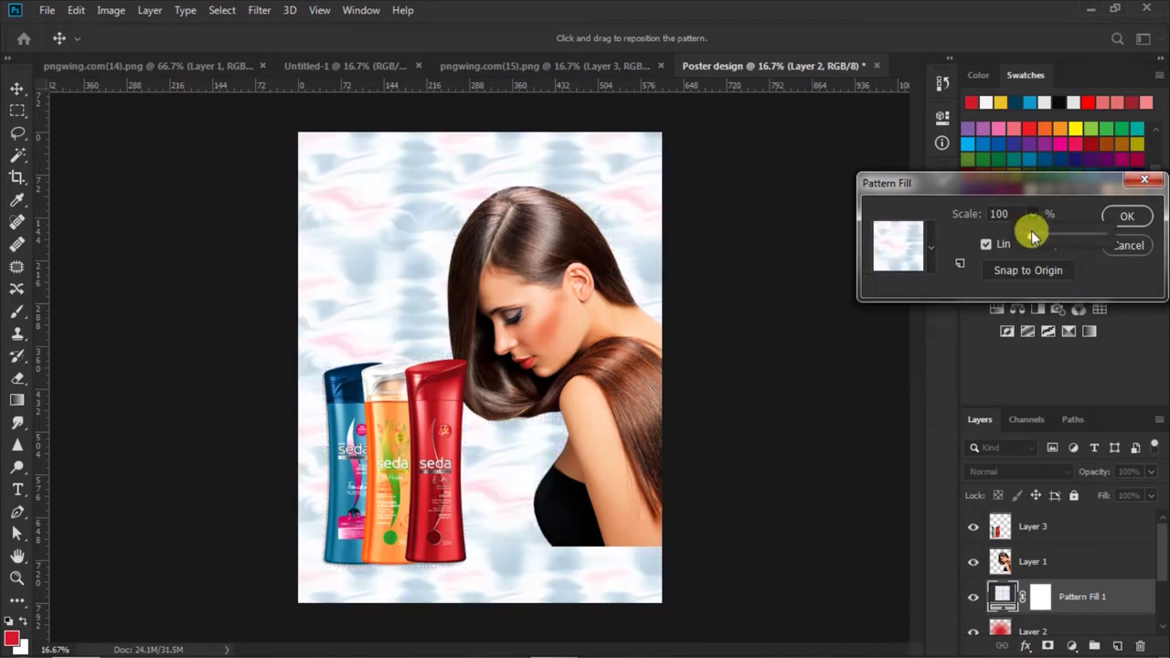
pyautogui.moveTo(1030, 217); pyautogui.dragTo(1052, 238)
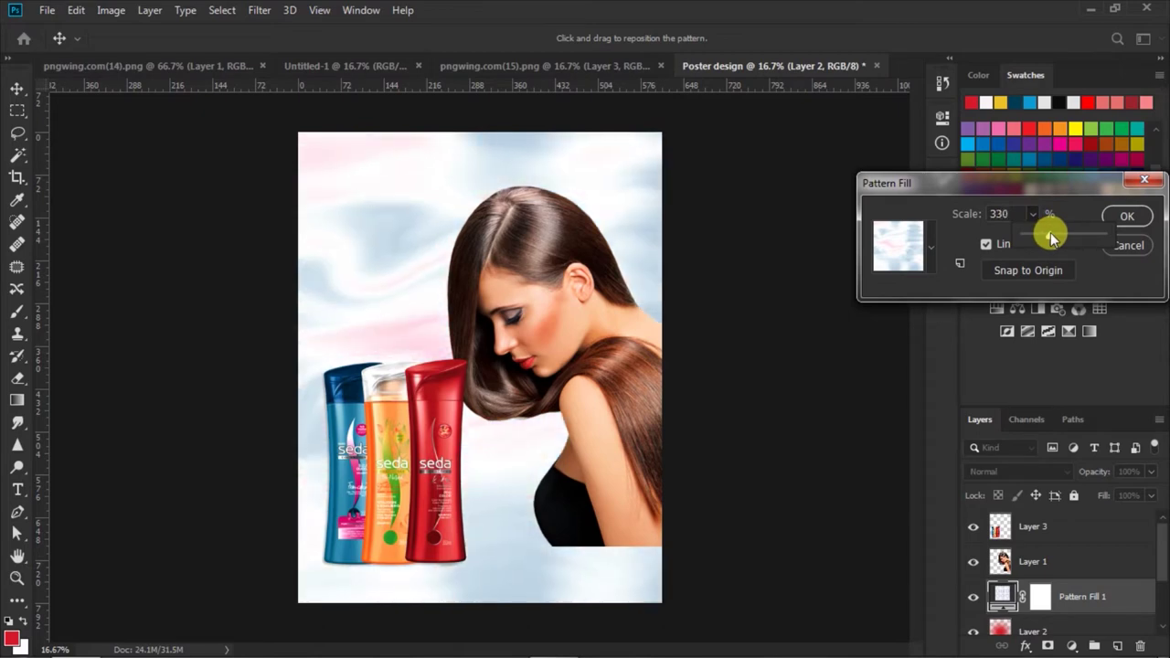
pyautogui.click(1125, 270)
pyautogui.click(1127, 216)
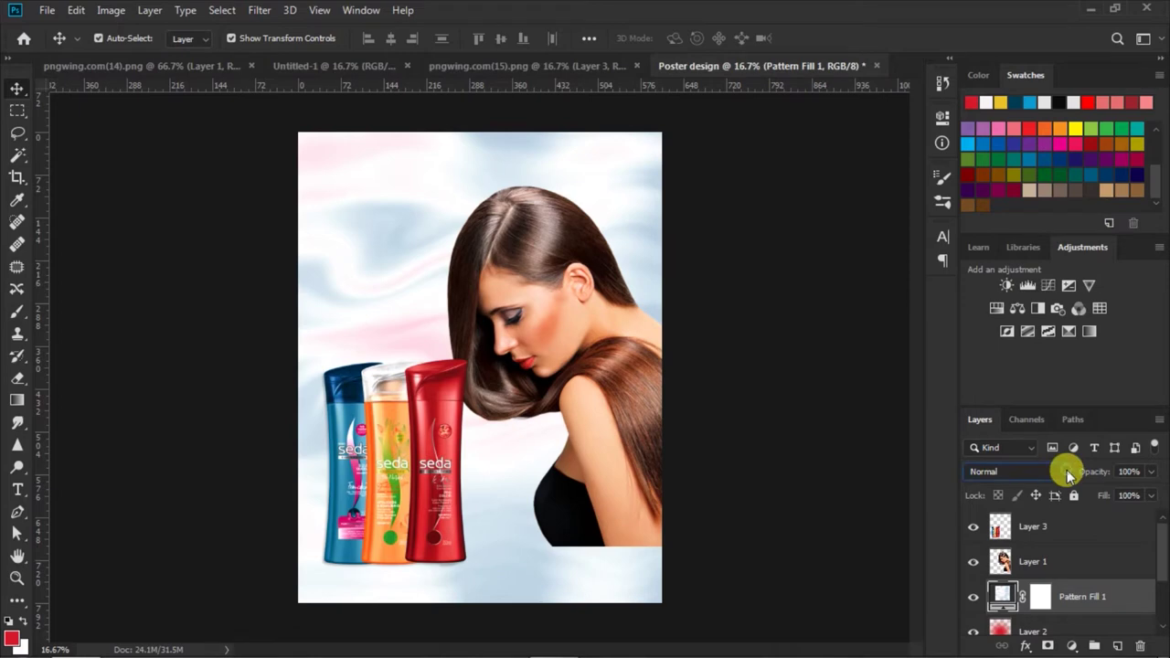
# Blend the pattern layer in Divide mode at 80% opacity.
pyautogui.click(1068, 474)
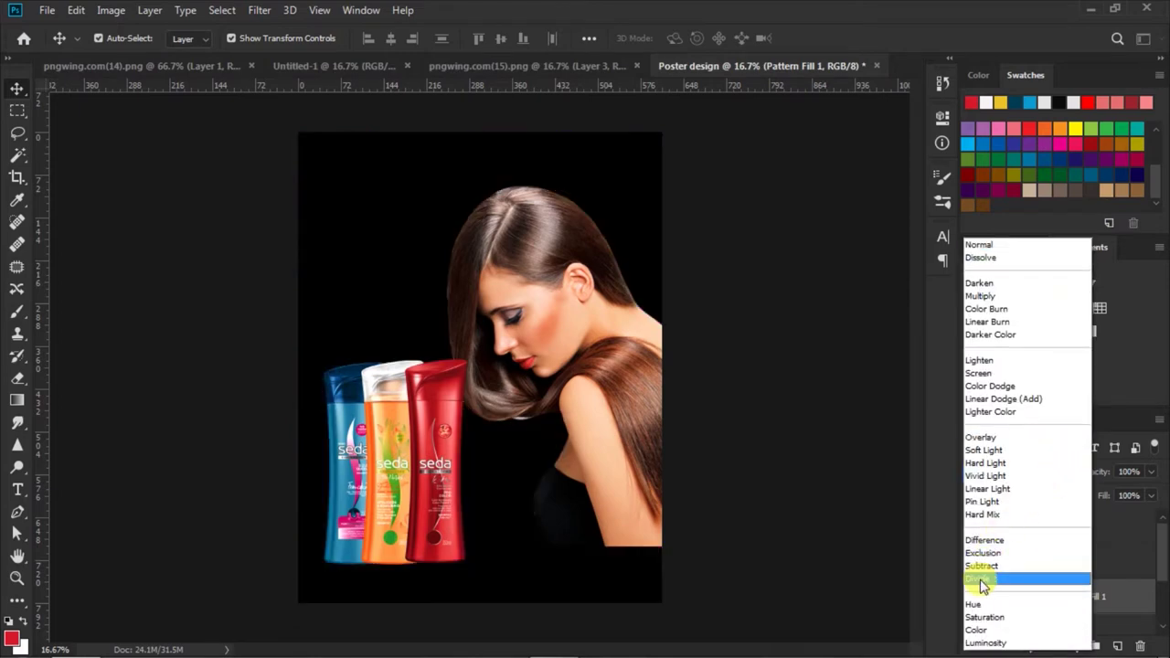
pyautogui.click(986, 581)
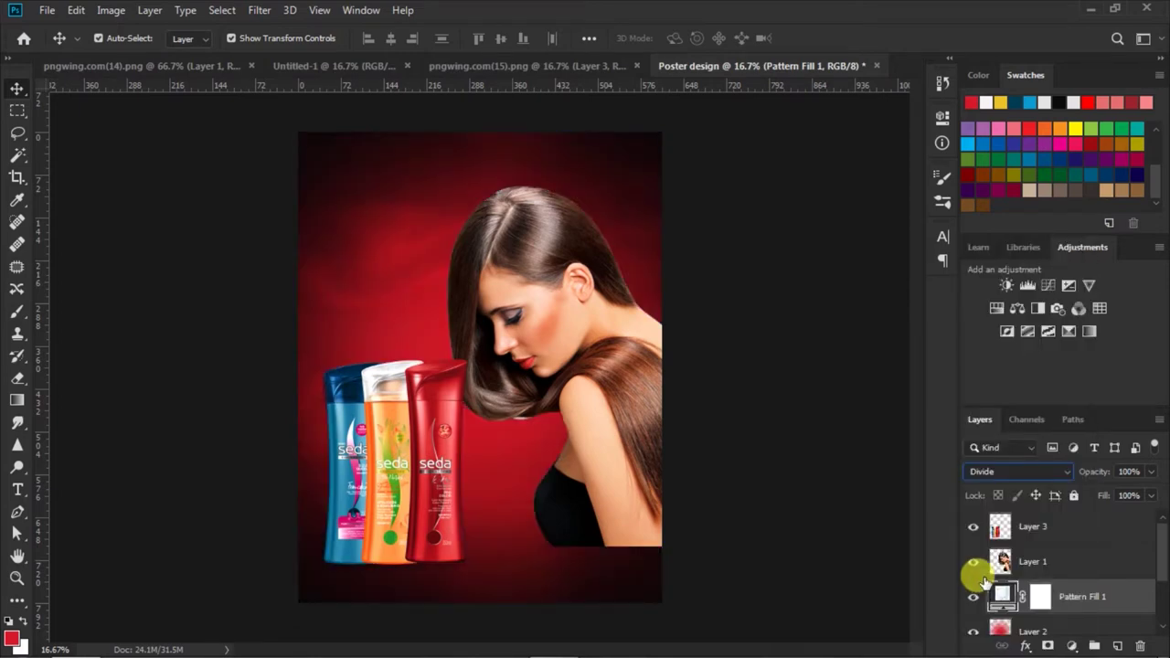
pyautogui.click(1150, 472)
pyautogui.moveTo(1151, 492); pyautogui.dragTo(1138, 495)
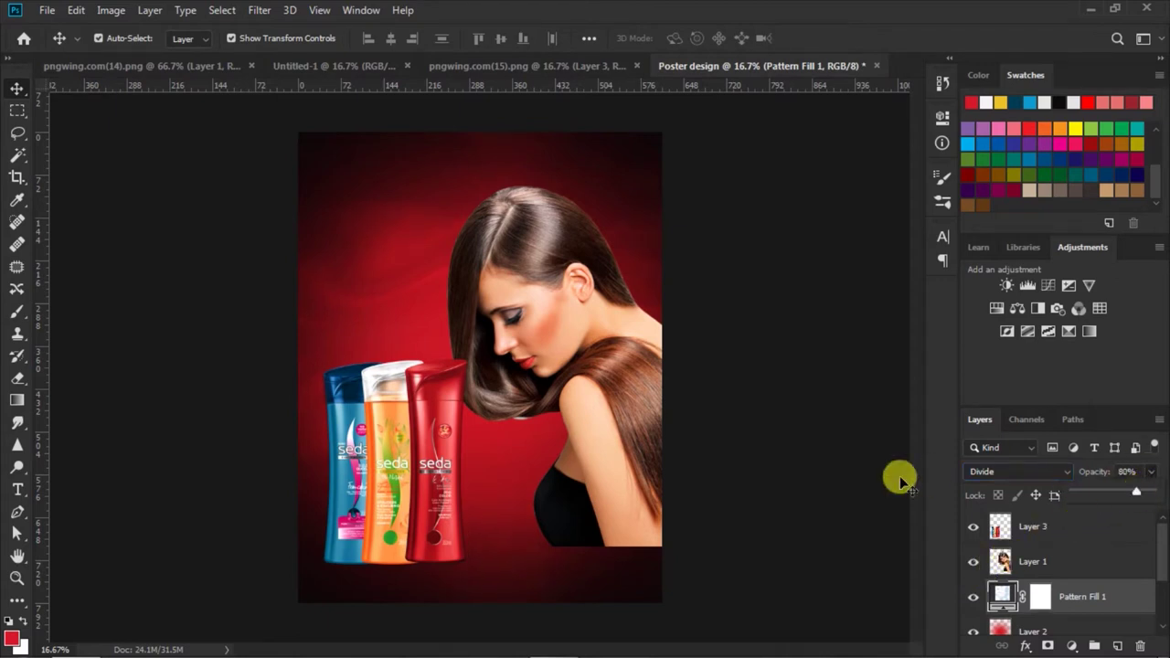
pyautogui.click(840, 479)
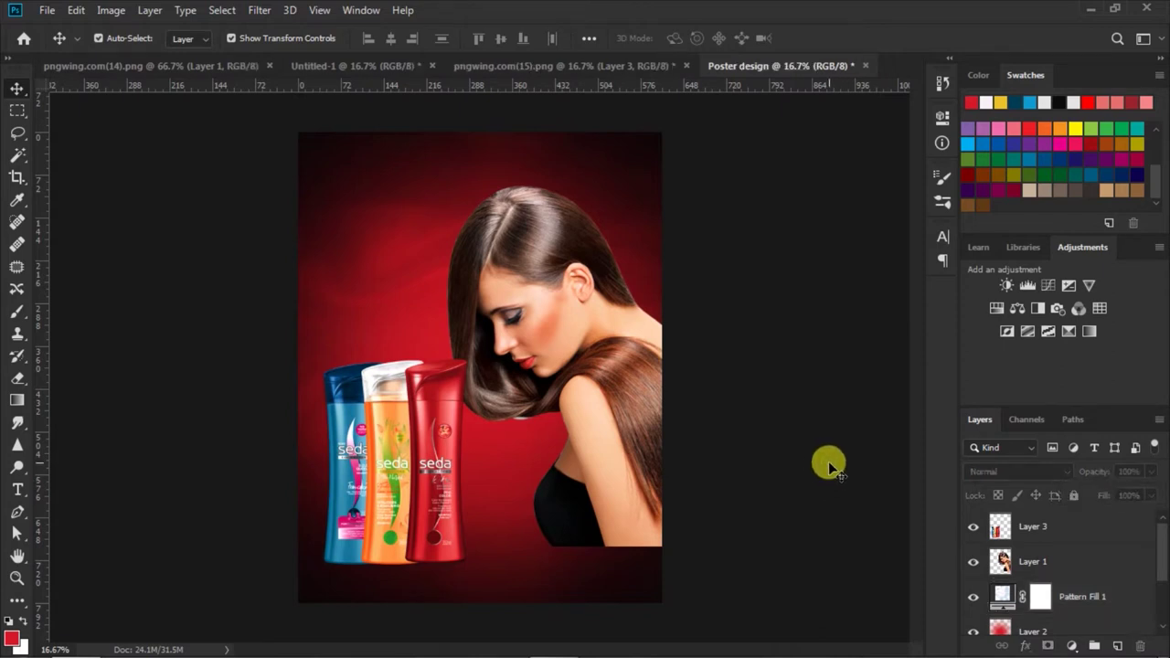
# Set the Type tool to Arial Black at 55 pt.
pyautogui.click(18, 490)
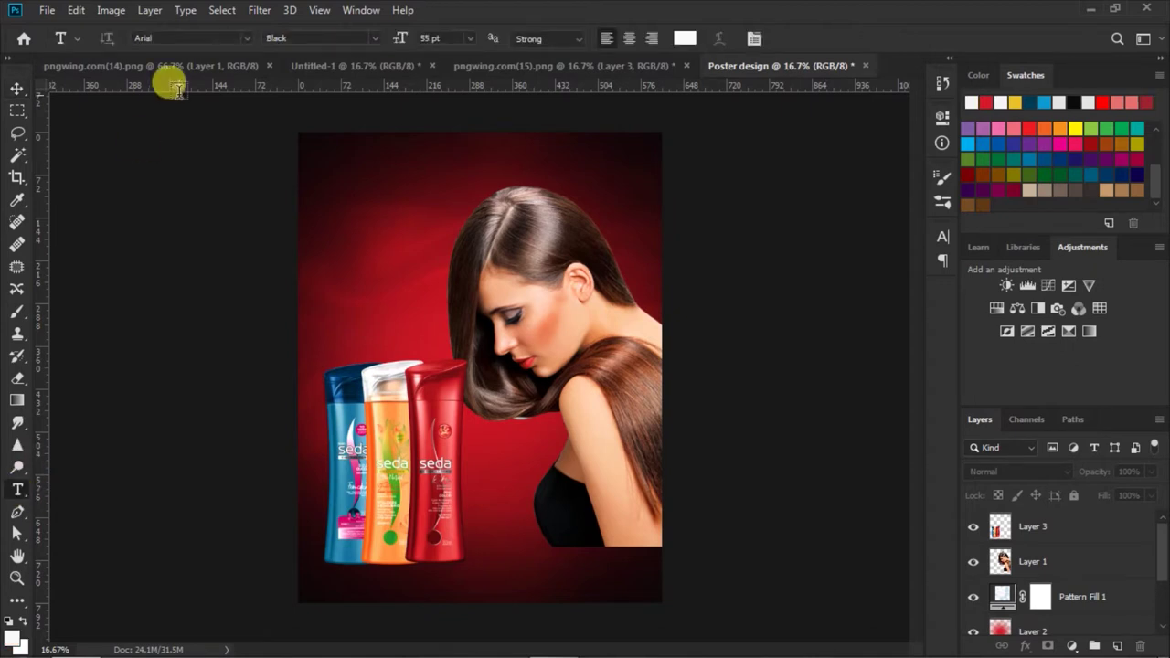
pyautogui.click(245, 39)
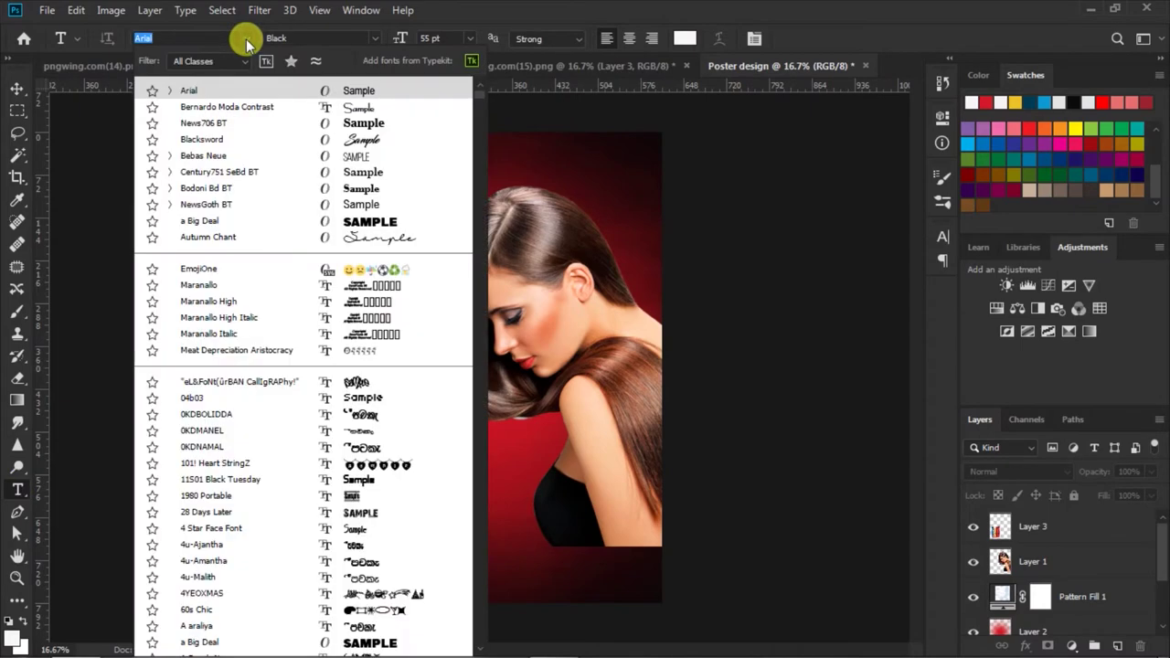
pyautogui.click(355, 92)
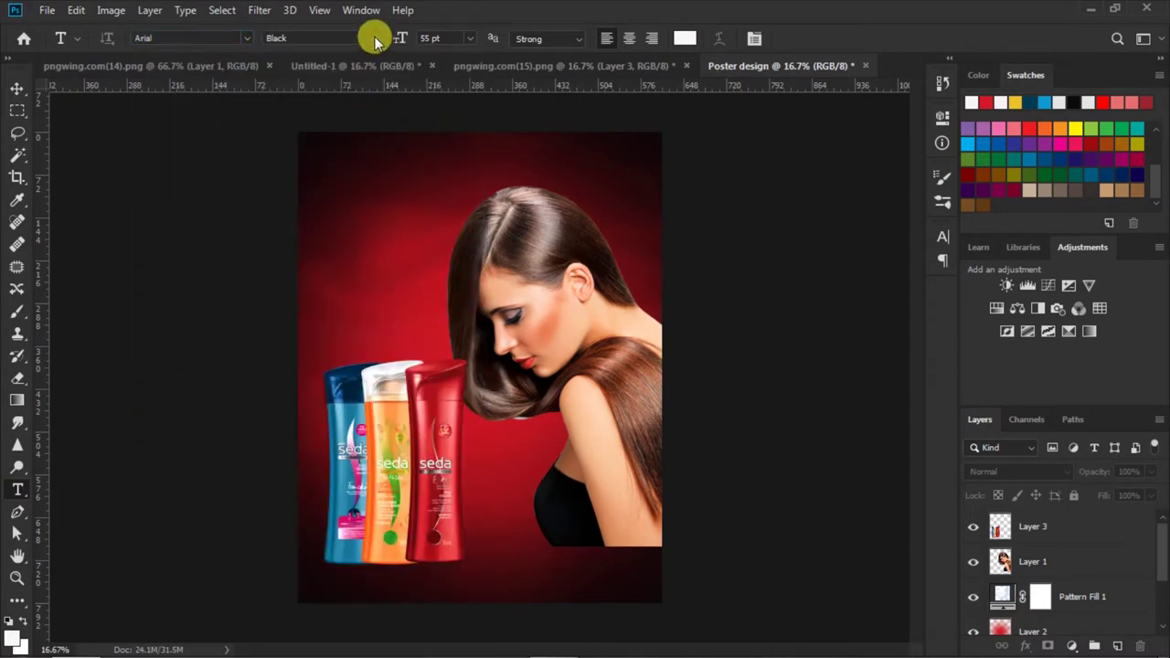
pyautogui.click(373, 39)
pyautogui.click(338, 124)
pyautogui.click(428, 39)
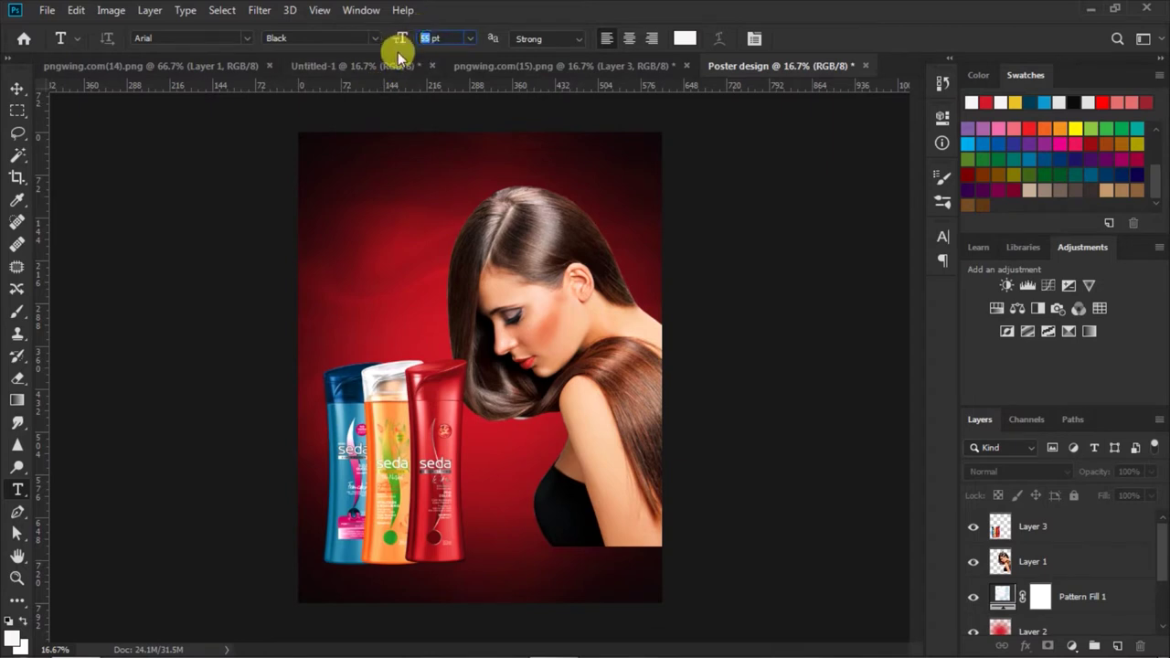
# Type the SUNSILK headline at the top left and shift it slightly left.
pyautogui.click(328, 189)
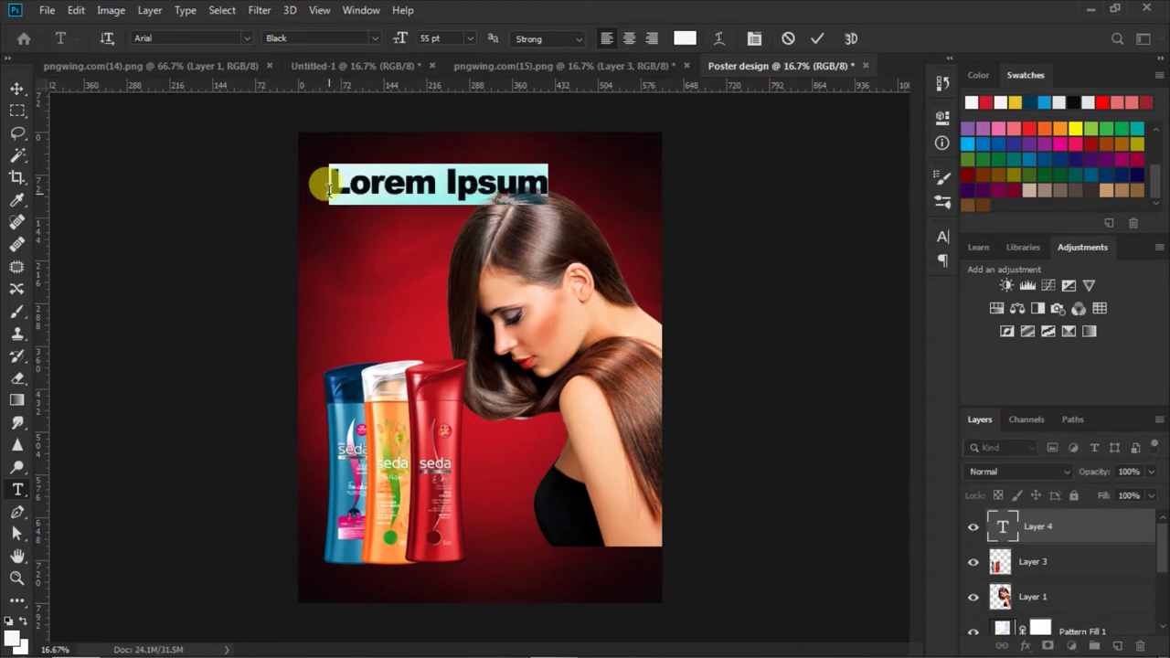
pyautogui.write('SU')
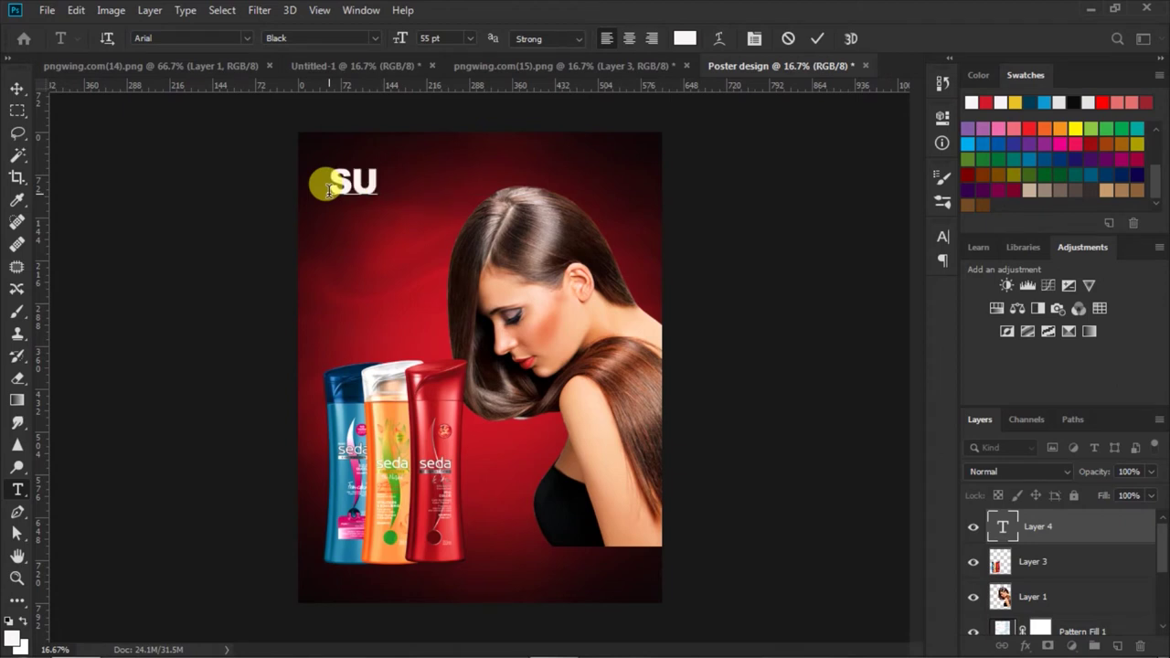
pyautogui.write('N')
pyautogui.write('SILK')
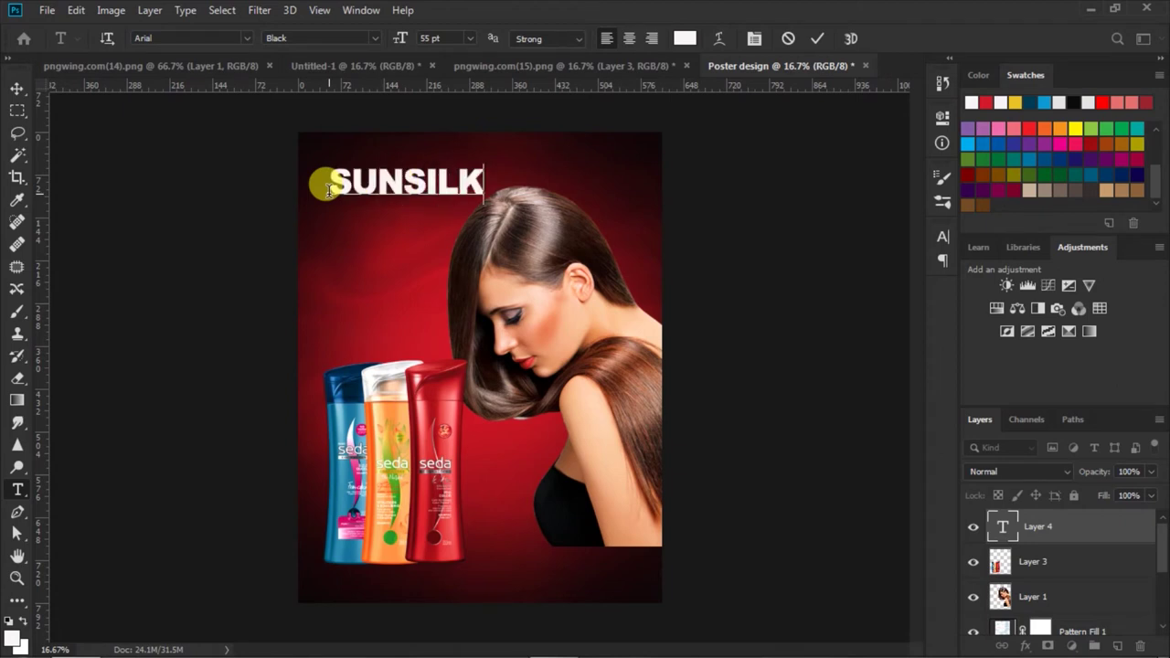
pyautogui.moveTo(330, 183); pyautogui.dragTo(609, 168)
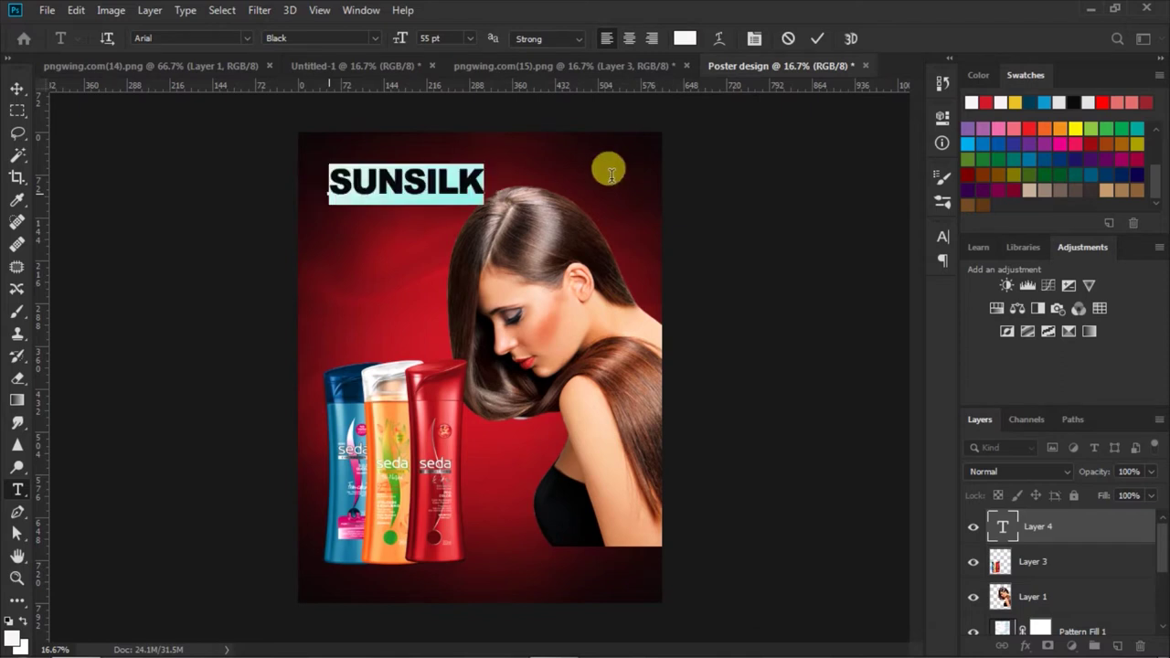
pyautogui.click(816, 40)
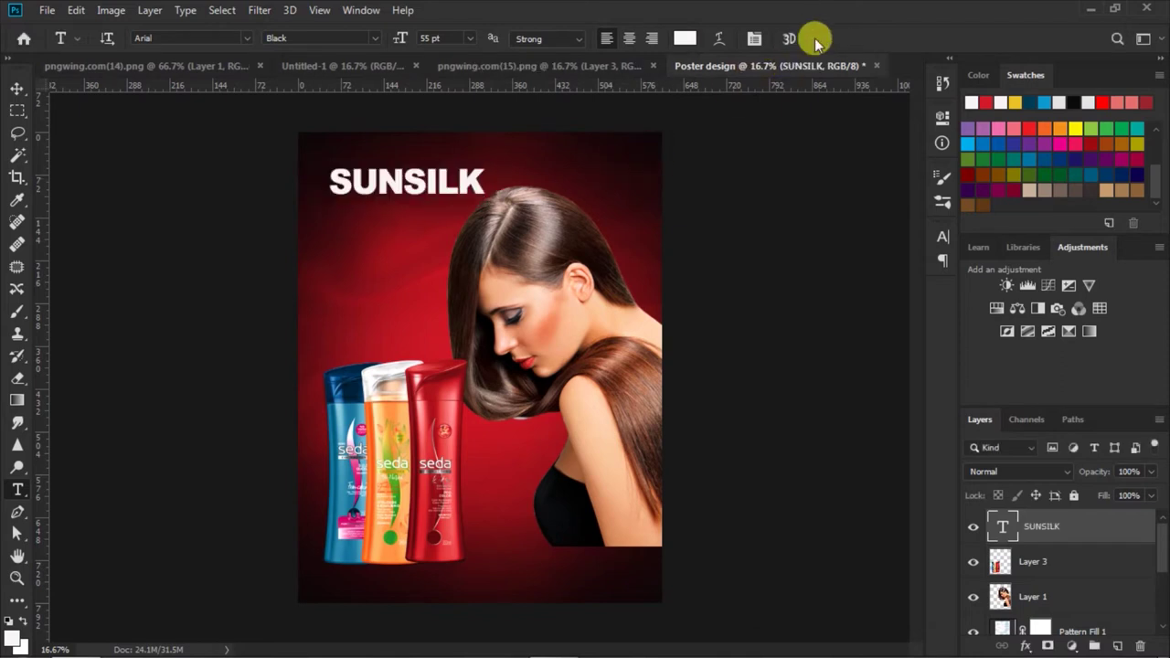
pyautogui.click(16, 92)
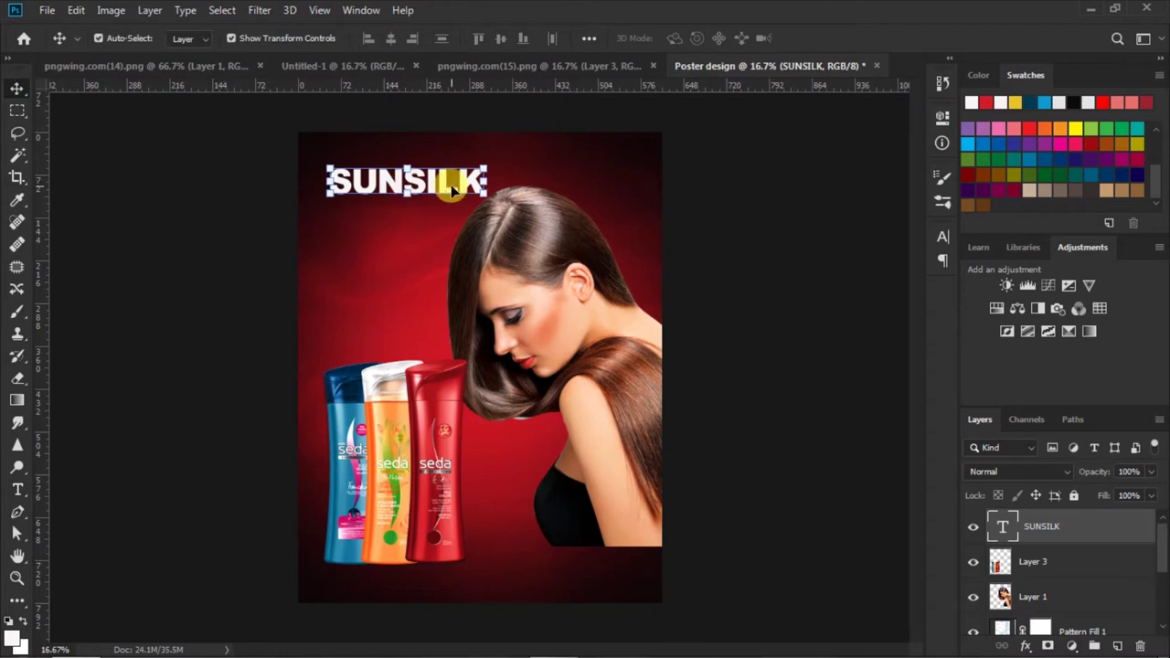
pyautogui.moveTo(430, 183); pyautogui.dragTo(425, 188)
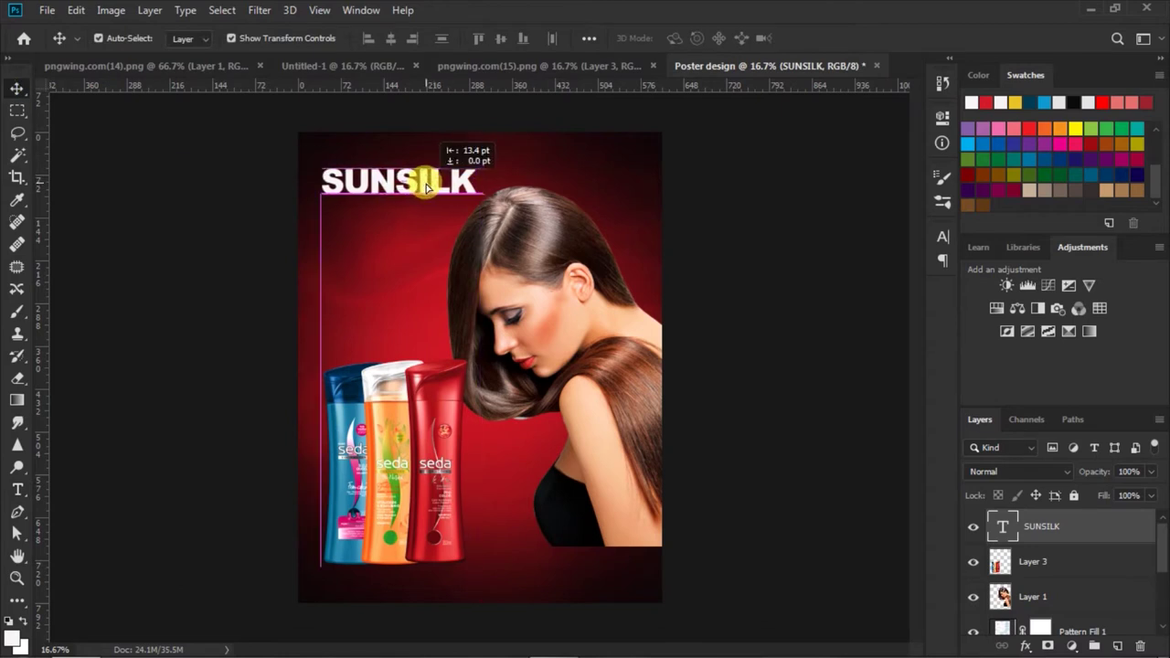
pyautogui.click(767, 228)
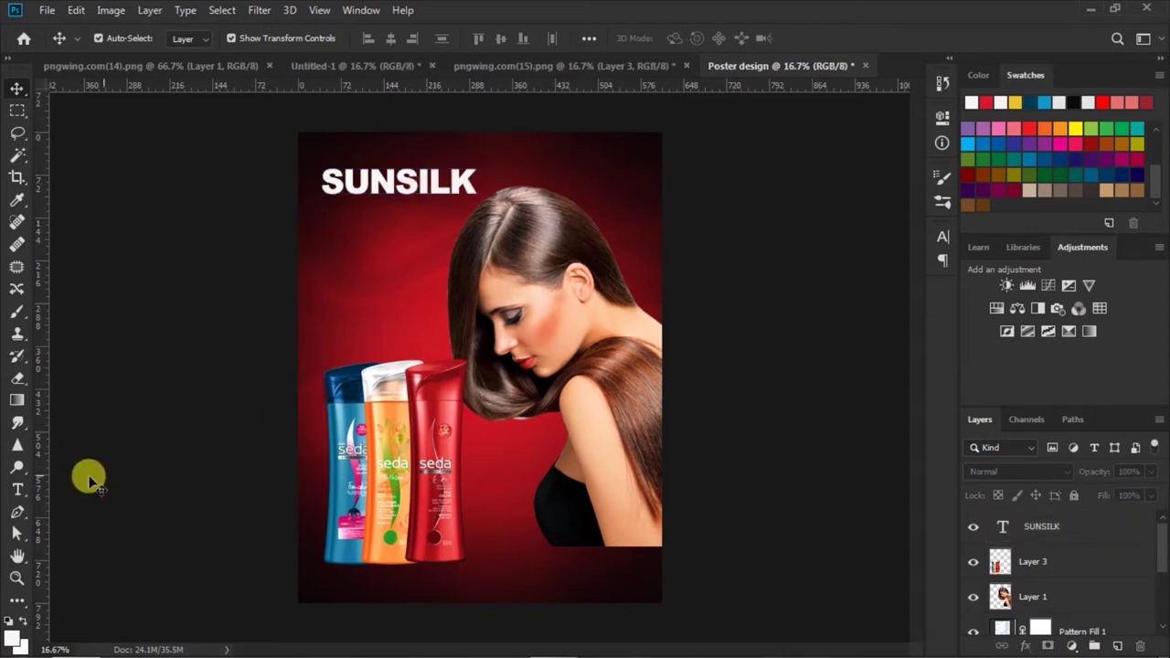
pyautogui.click(18, 489)
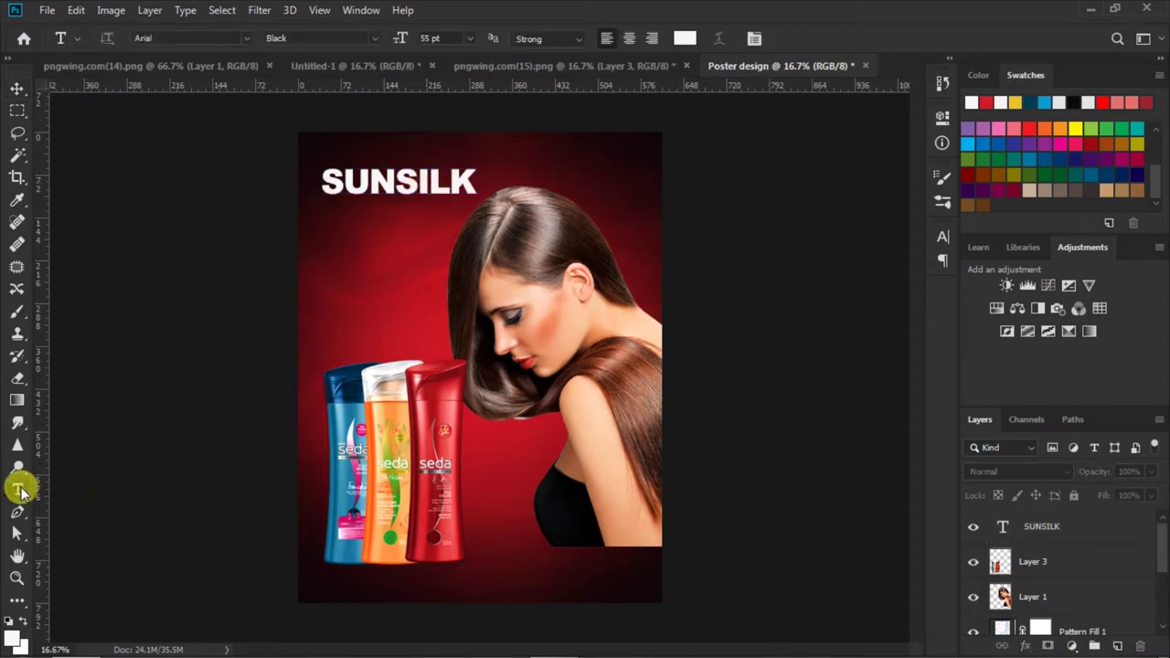
# Switch the Type tool to Bold 30 pt and show the Character settings.
pyautogui.click(375, 38)
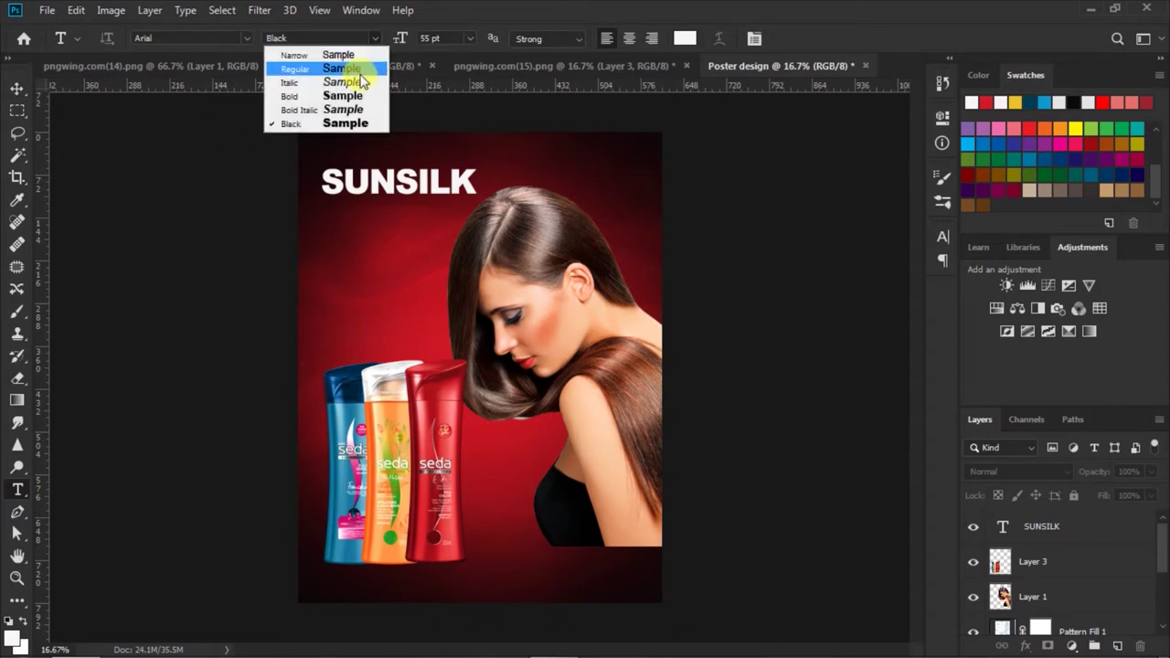
pyautogui.click(350, 97)
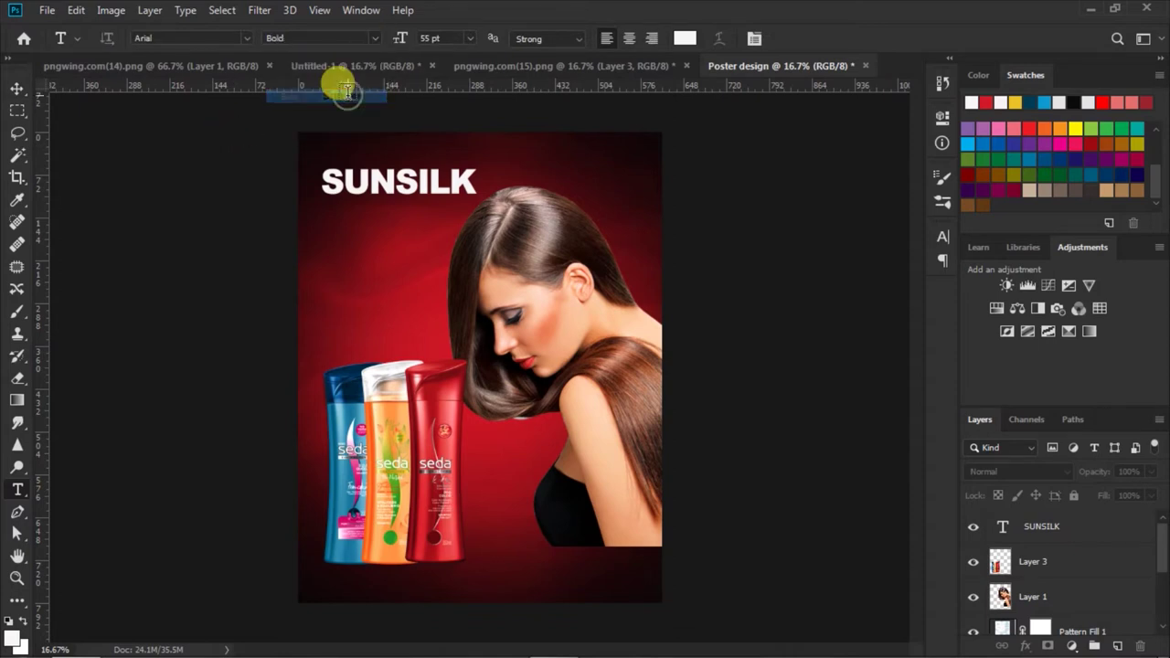
pyautogui.click(469, 38)
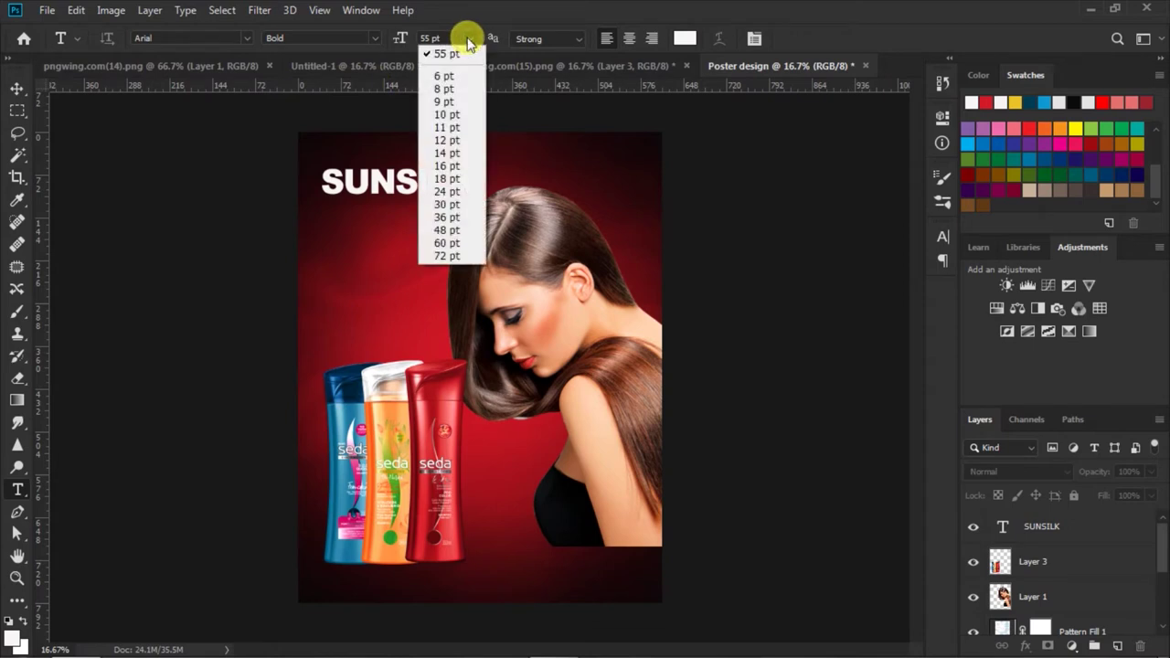
pyautogui.click(449, 204)
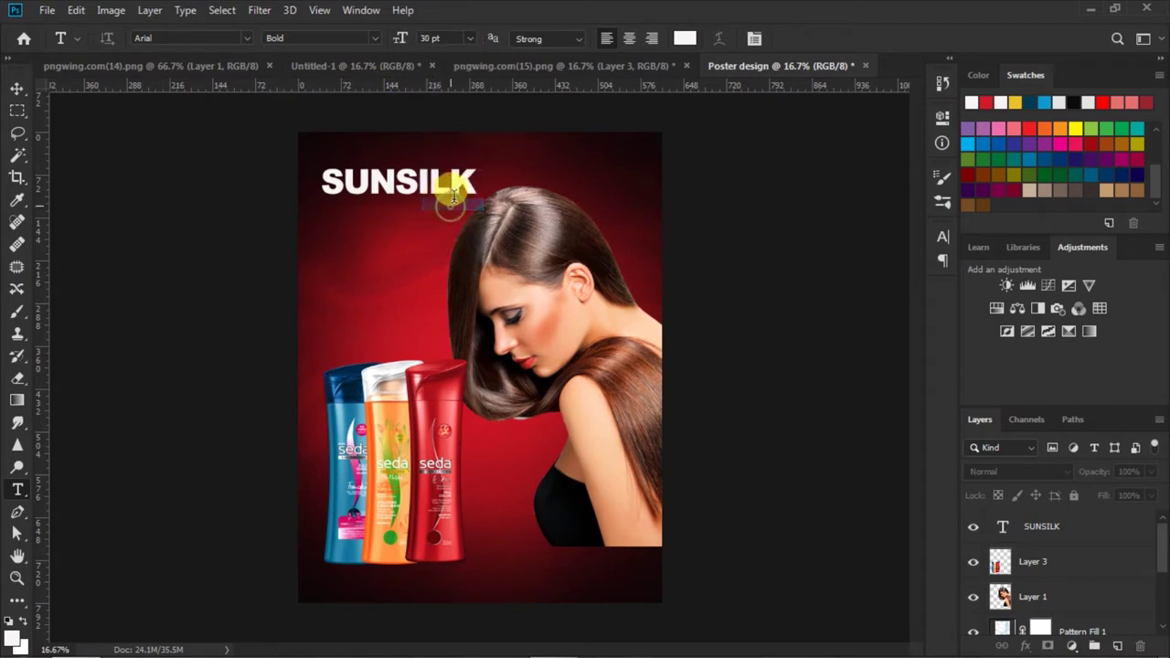
pyautogui.click(943, 238)
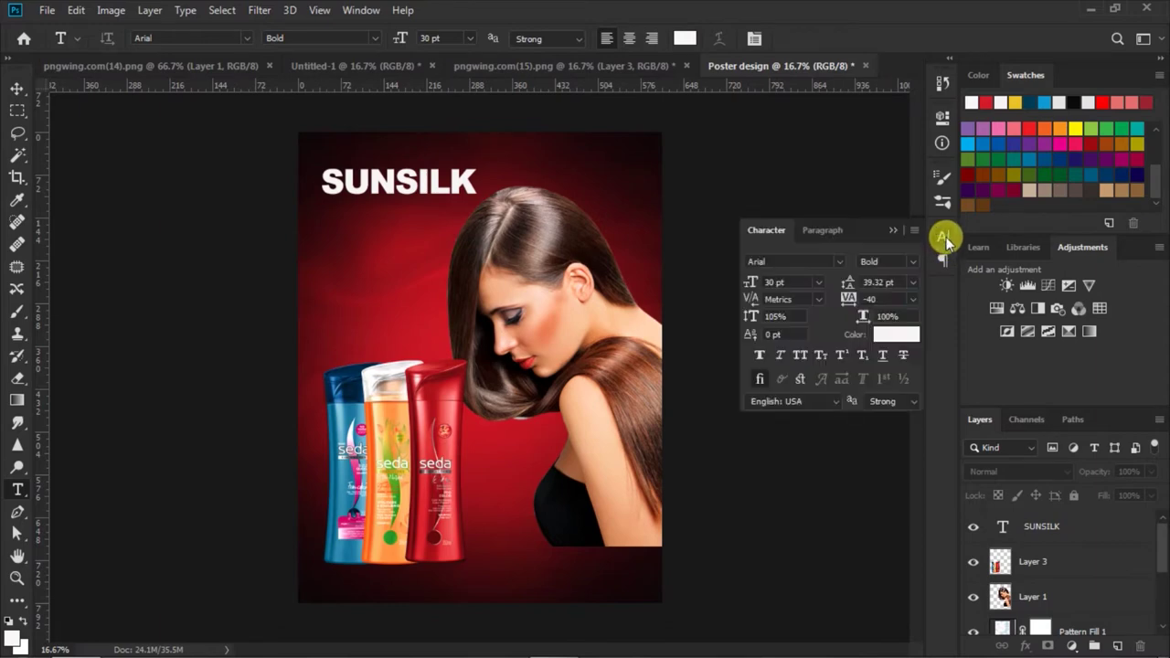
# Type HAIR CONDITIONER below SUNSILK at 24 pt with tracking 40.
pyautogui.click(319, 215)
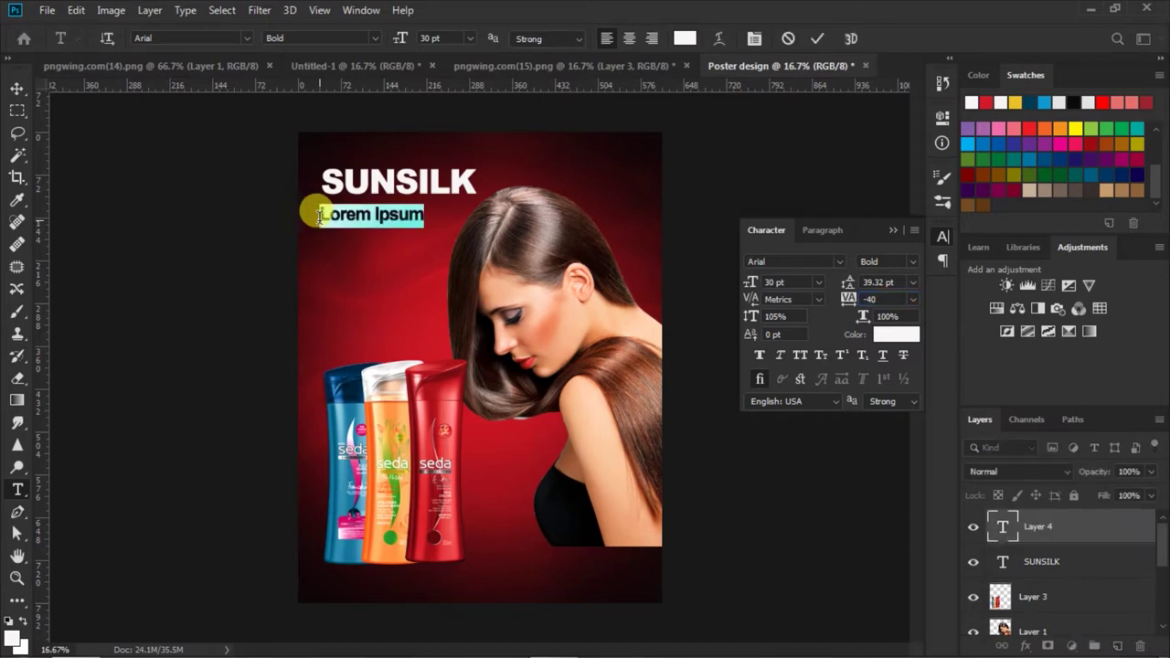
pyautogui.click(319, 216)
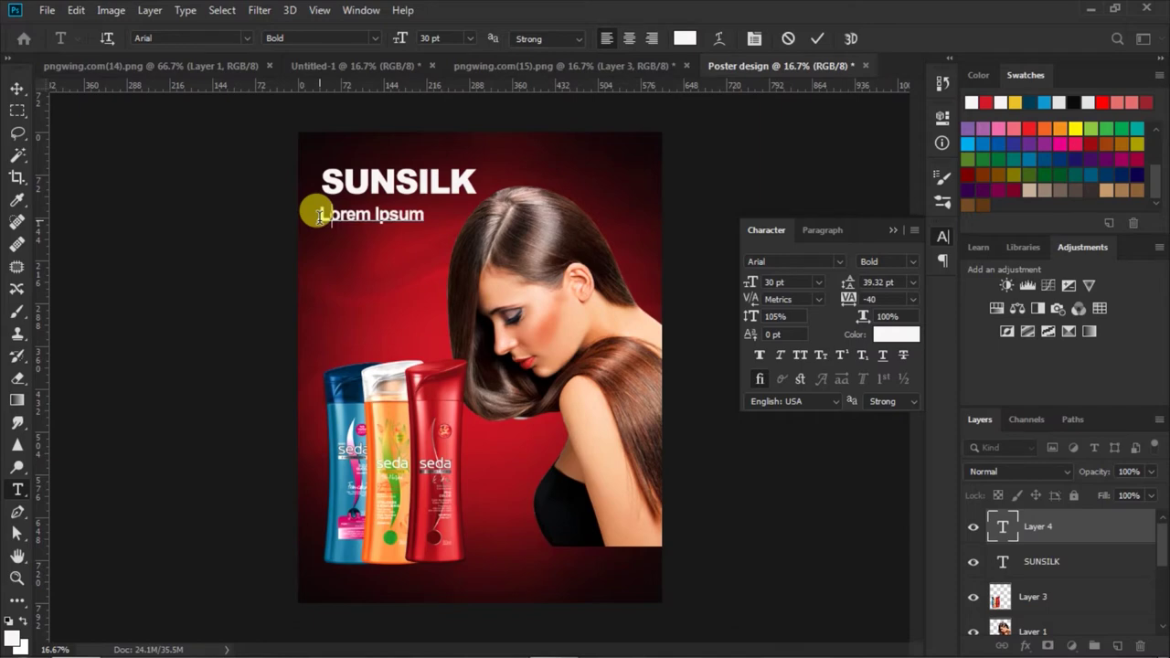
pyautogui.hotkey('ctrl', 'a')
pyautogui.write('H')
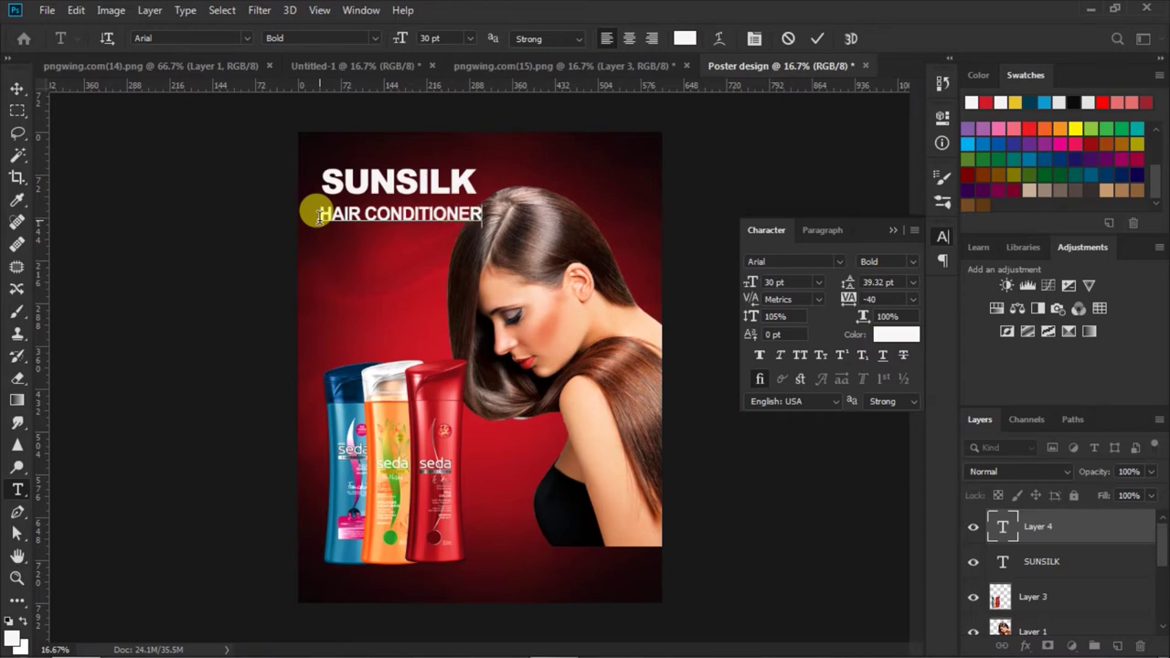
pyautogui.moveTo(318, 215); pyautogui.dragTo(657, 215)
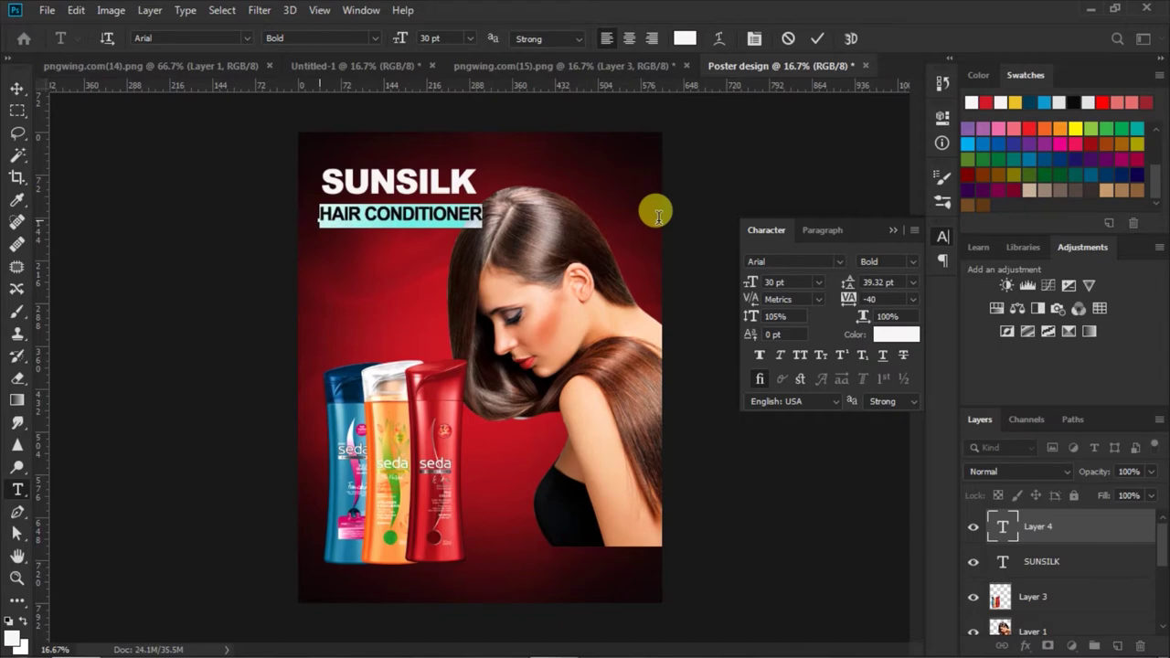
pyautogui.click(818, 282)
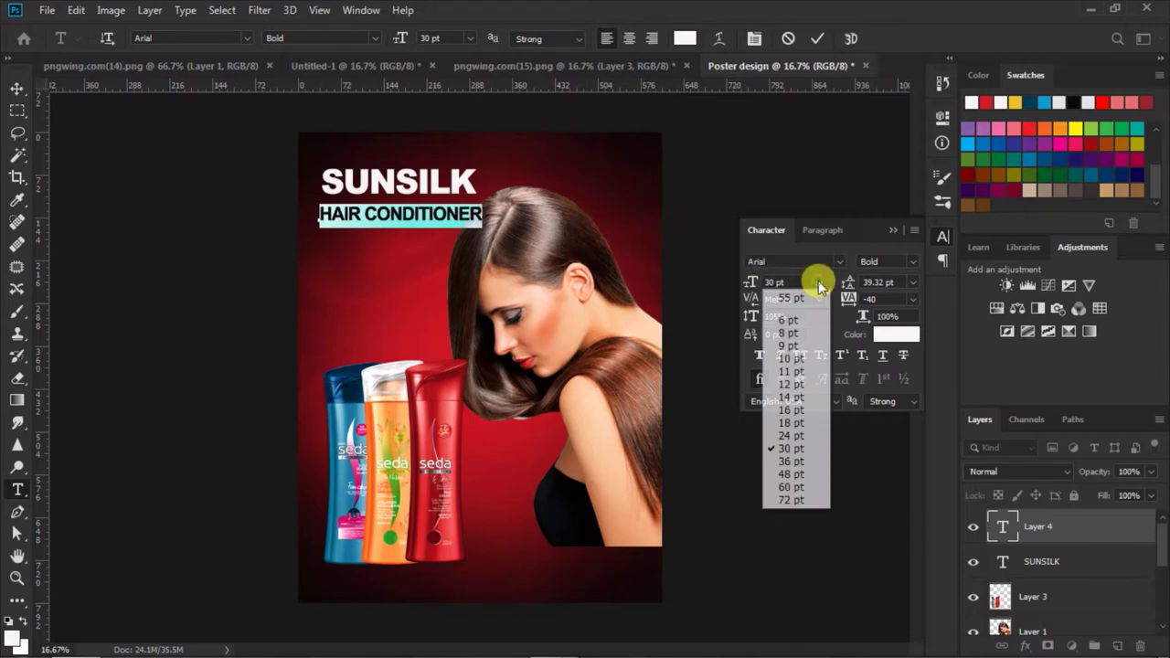
pyautogui.click(791, 436)
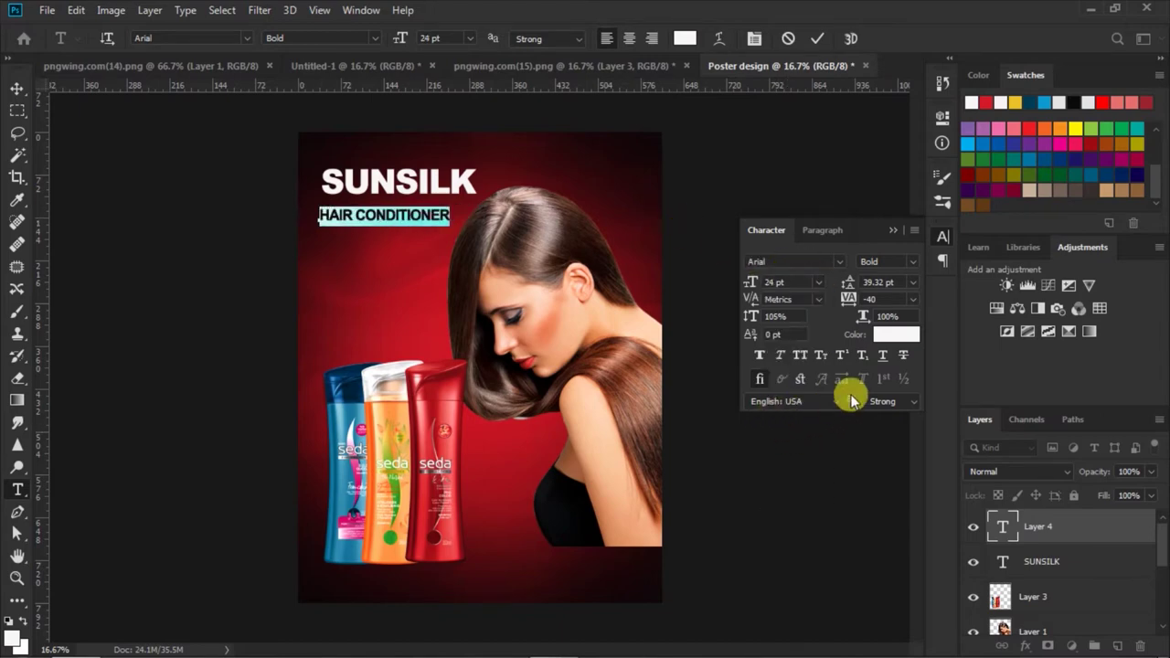
pyautogui.moveTo(840, 299); pyautogui.dragTo(849, 305)
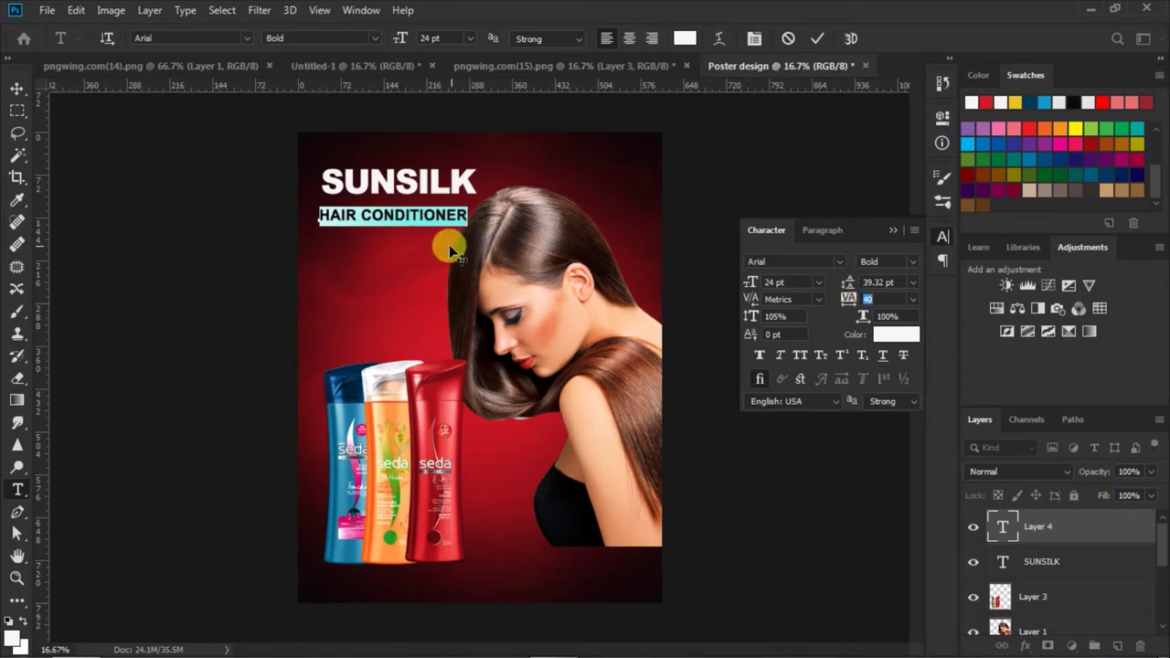
pyautogui.moveTo(442, 242); pyautogui.dragTo(445, 241)
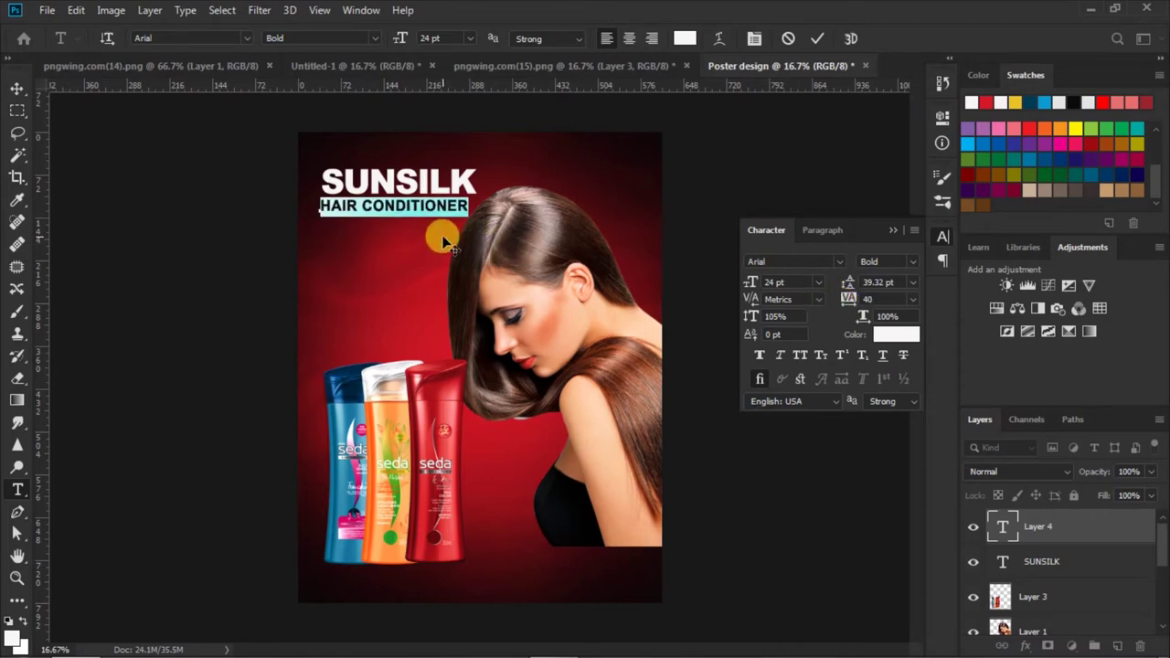
pyautogui.moveTo(439, 236); pyautogui.dragTo(444, 235)
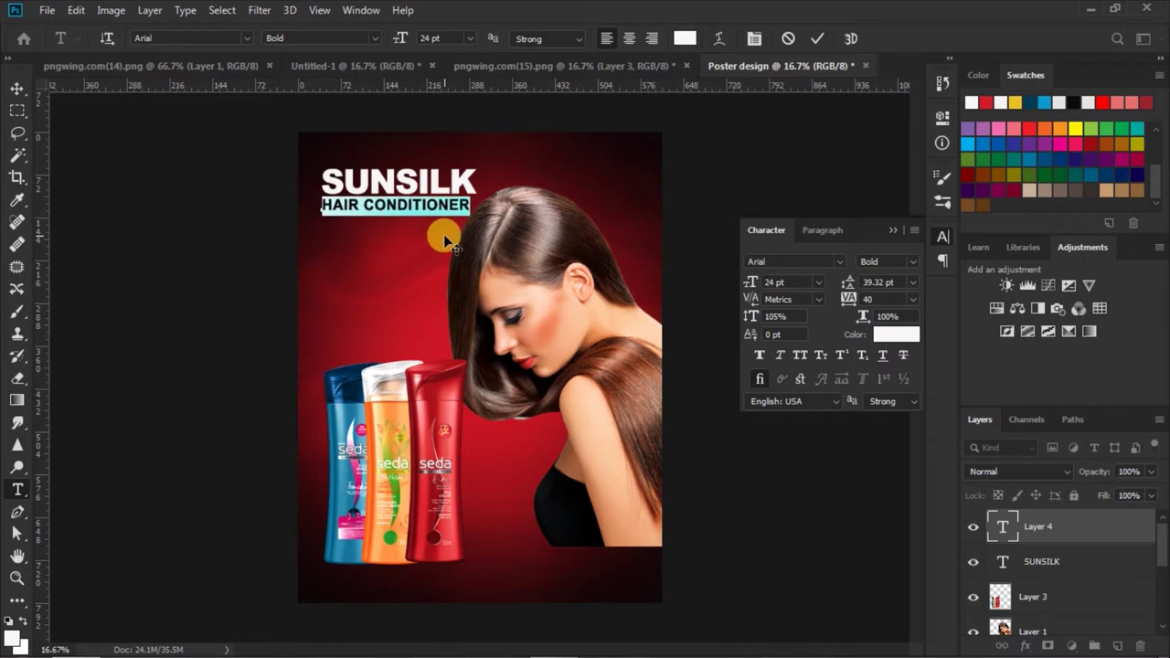
# Centre HAIR CONDITIONER horizontally under the SUNSILK headline.
pyautogui.click(819, 38)
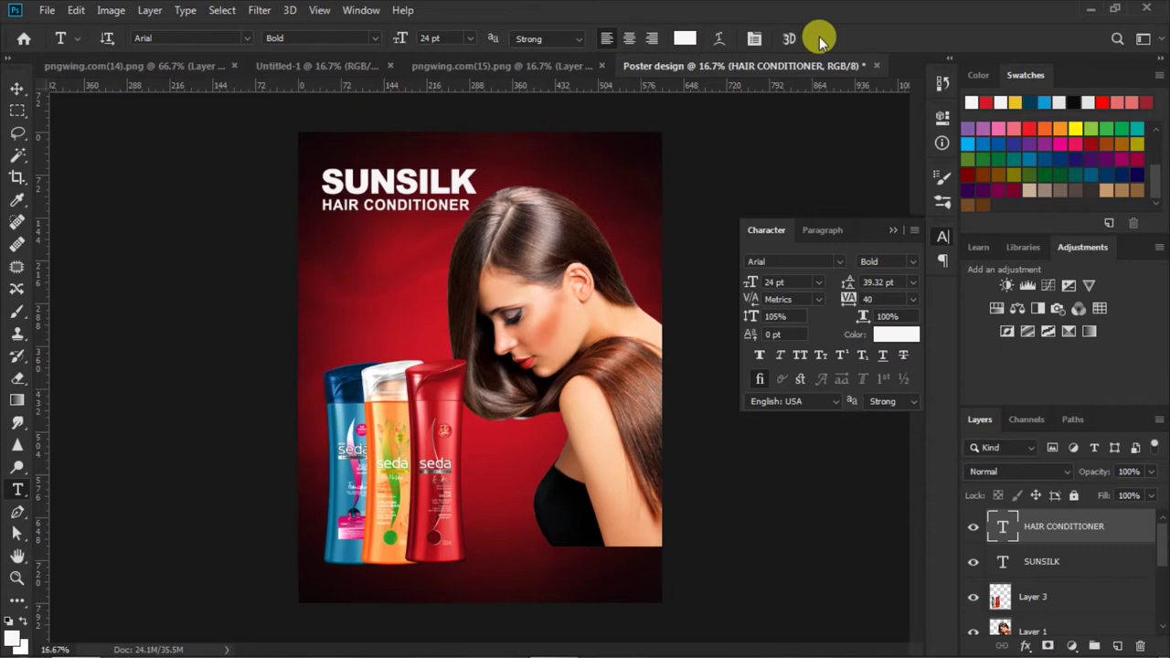
pyautogui.click(891, 229)
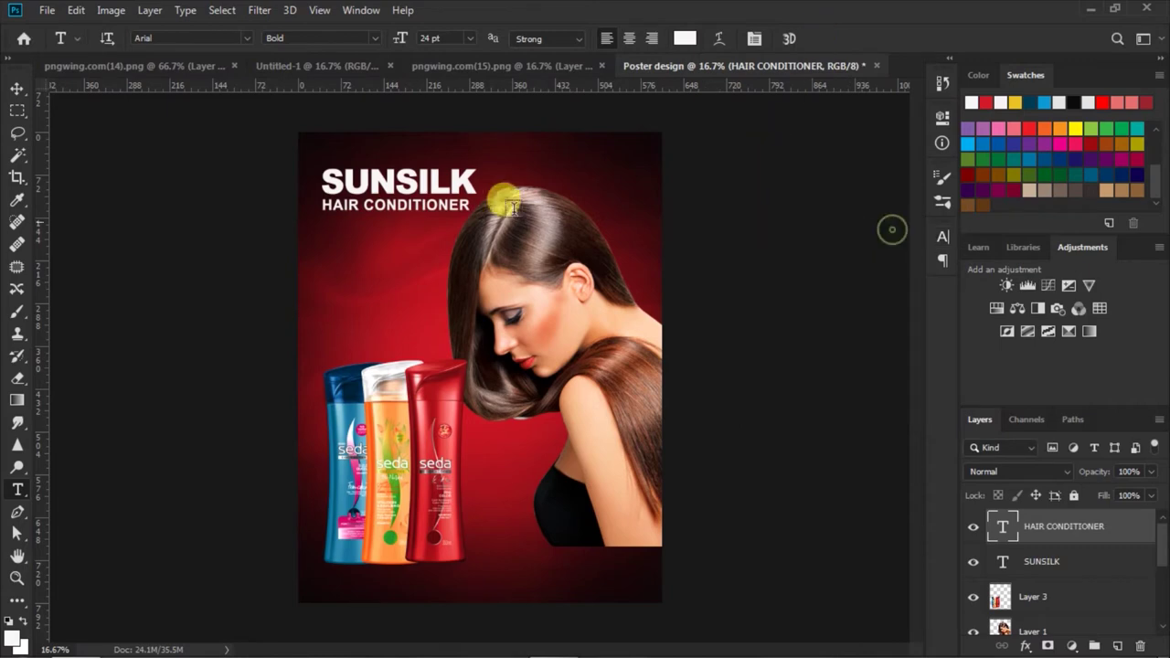
pyautogui.click(17, 89)
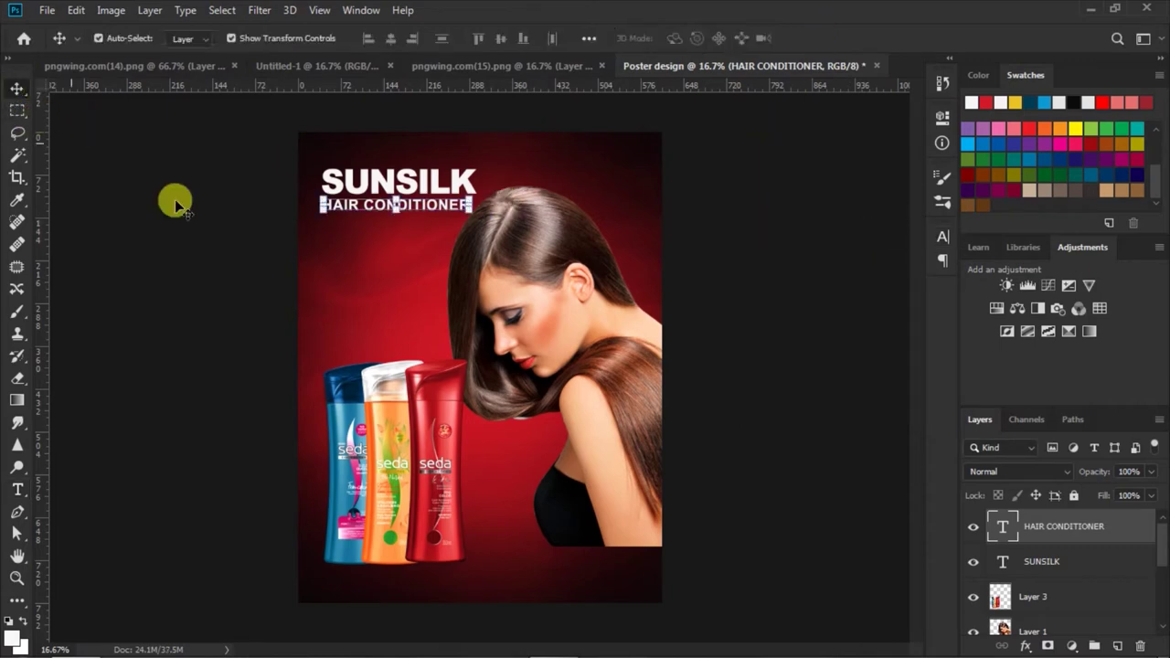
pyautogui.keyDown('shift'); pyautogui.click(1051, 564); pyautogui.keyUp('shift')
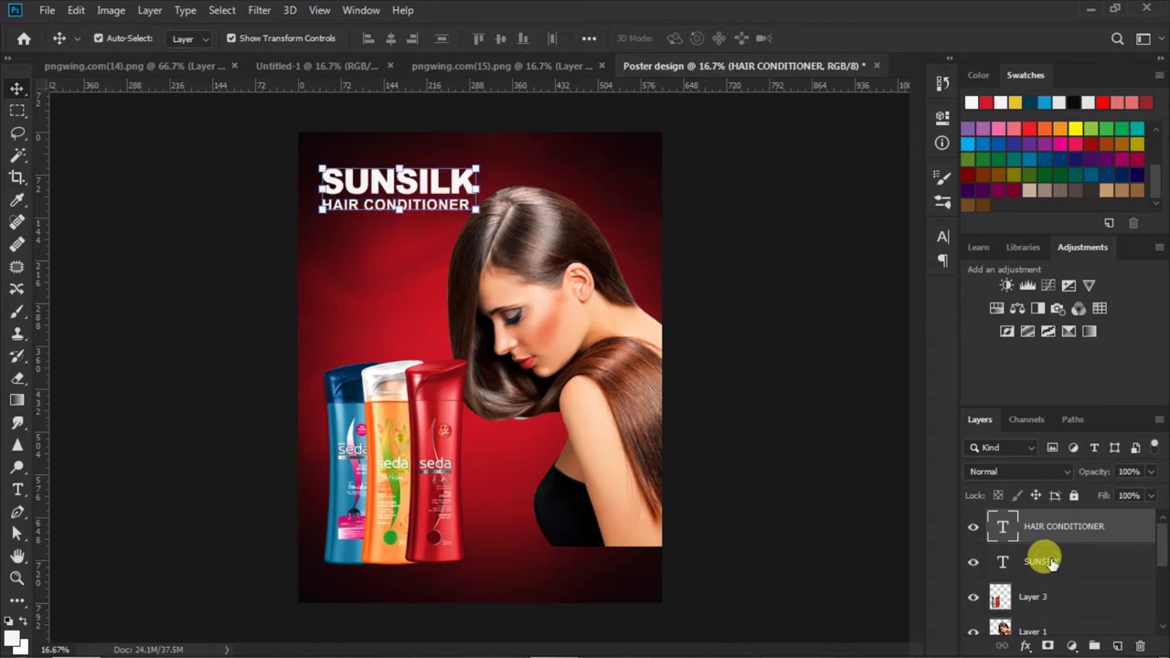
pyautogui.click(391, 40)
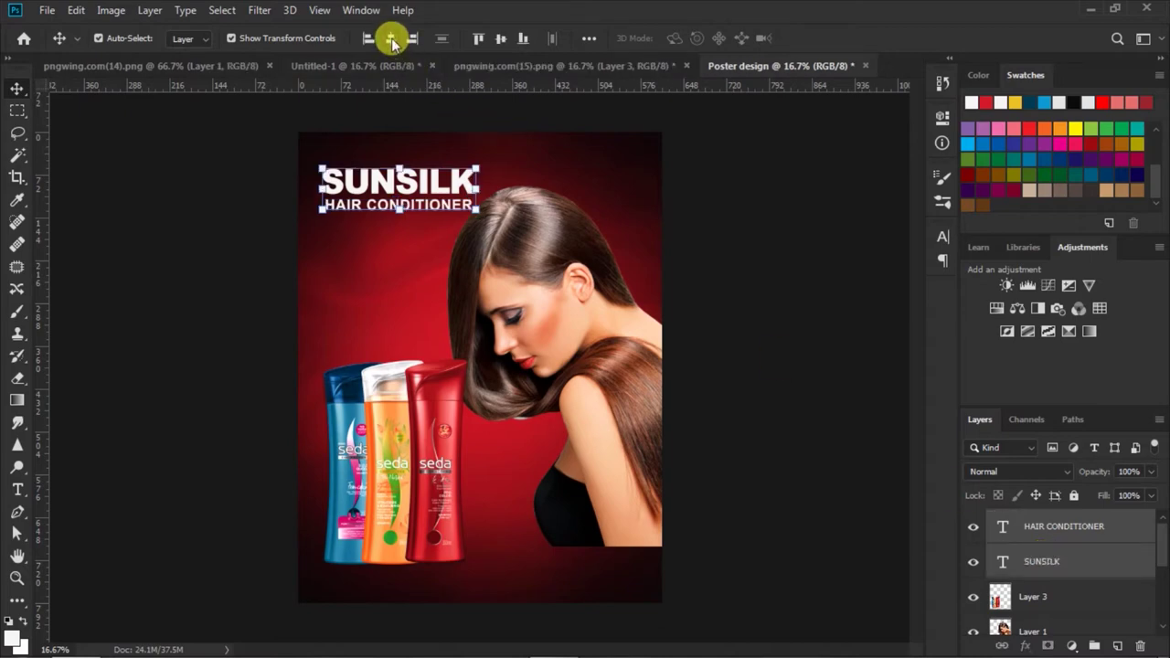
pyautogui.click(417, 186)
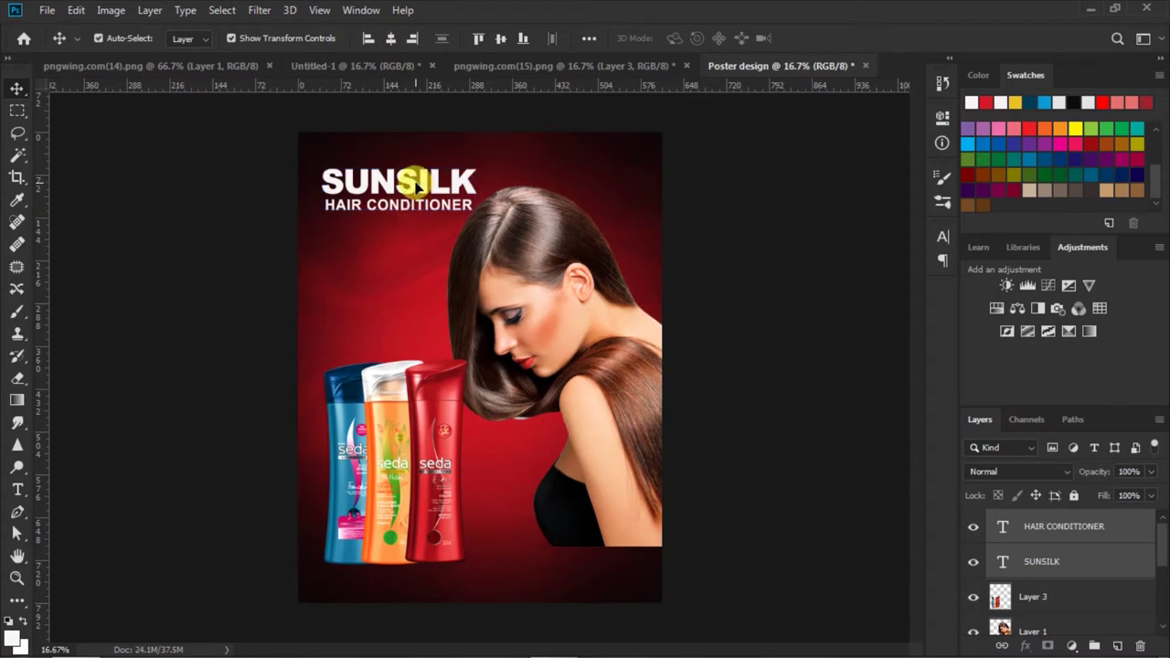
pyautogui.click(743, 213)
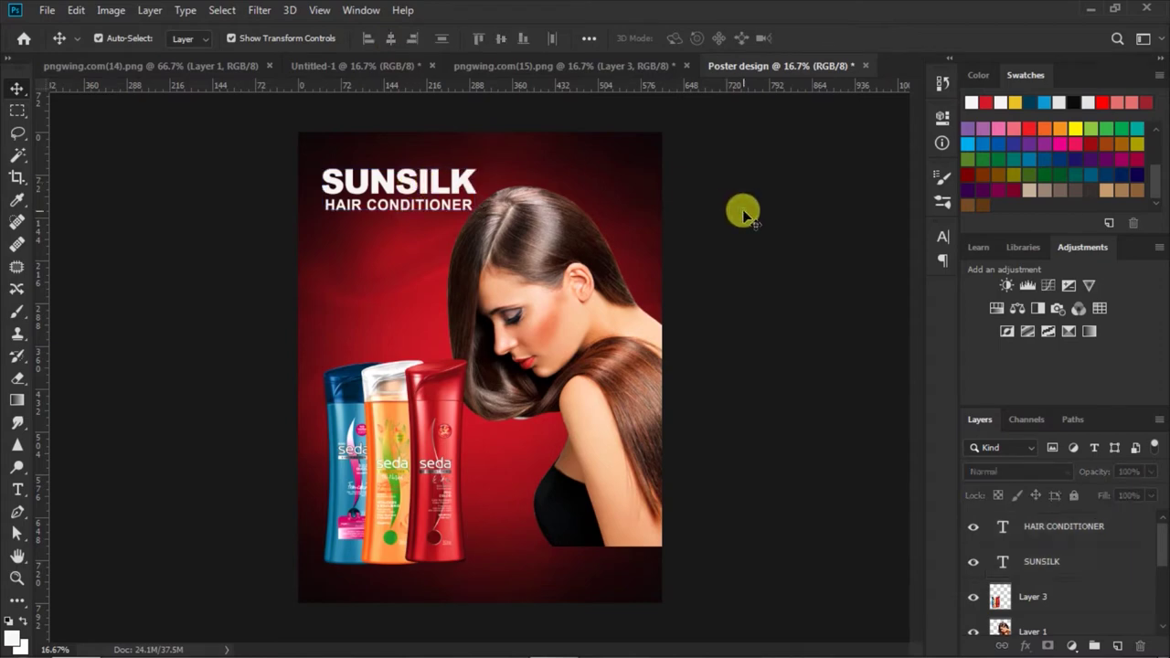
# Type GET in Regular 30 pt on the poster's left.
pyautogui.click(18, 493)
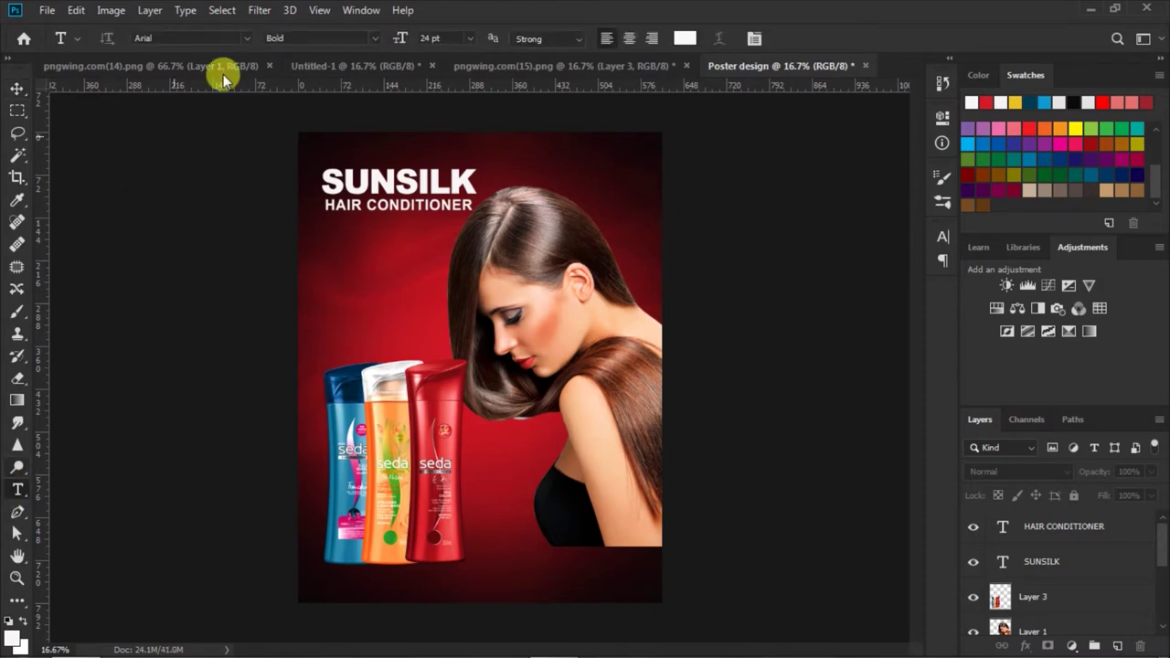
pyautogui.click(375, 36)
pyautogui.click(329, 69)
pyautogui.click(470, 38)
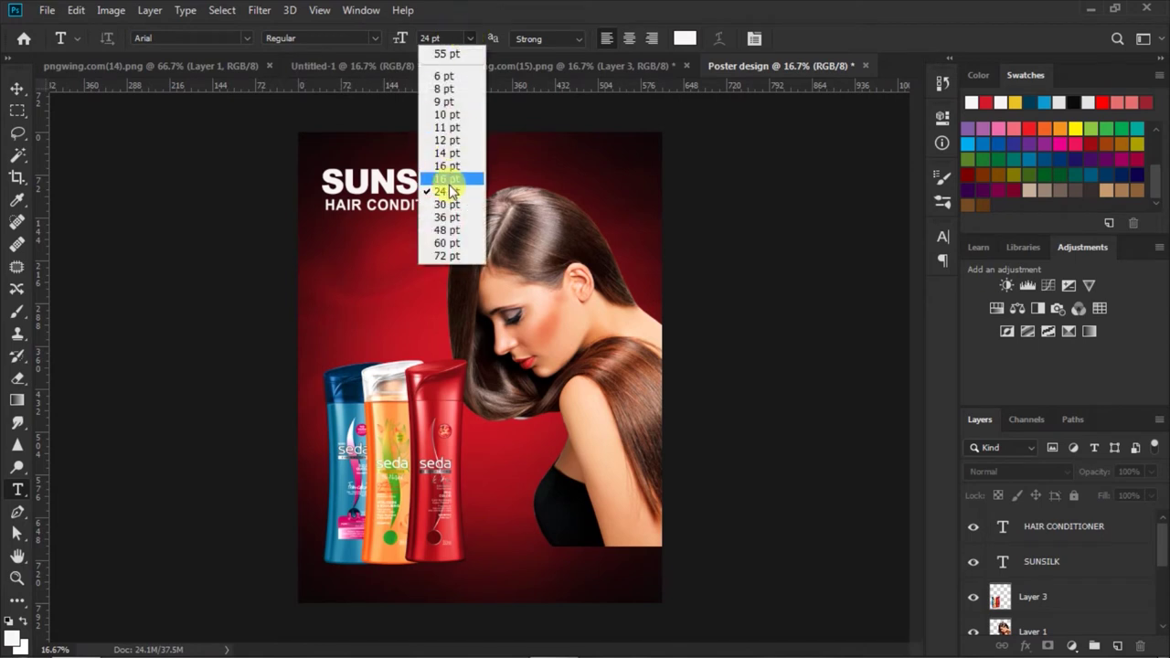
pyautogui.click(448, 194)
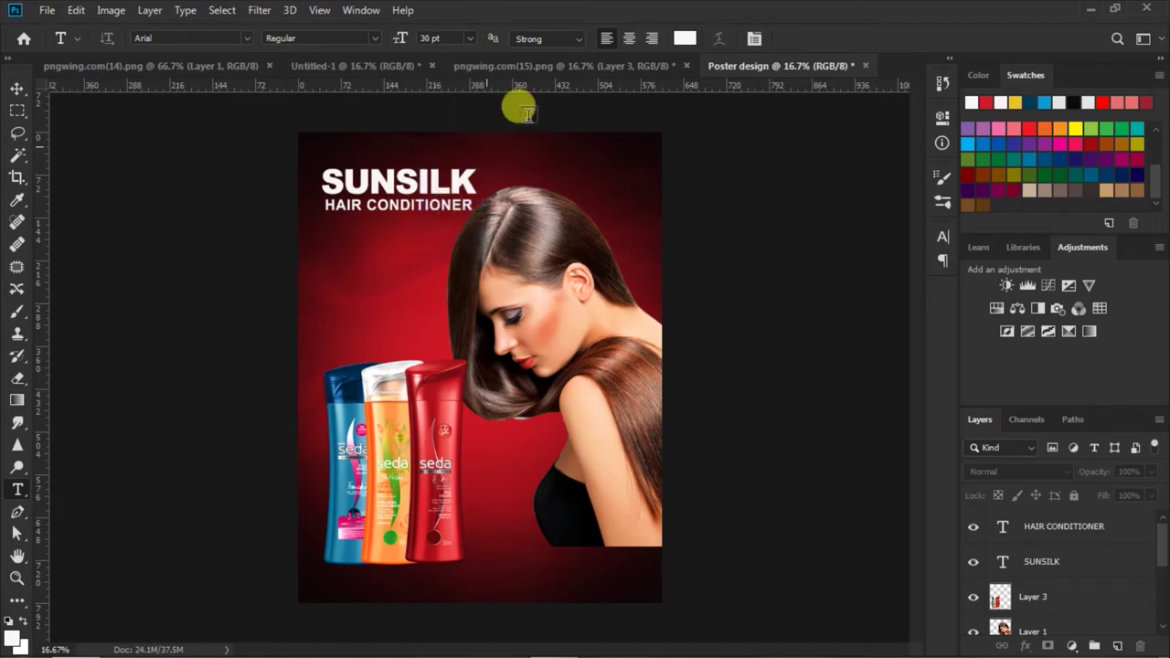
pyautogui.click(322, 287)
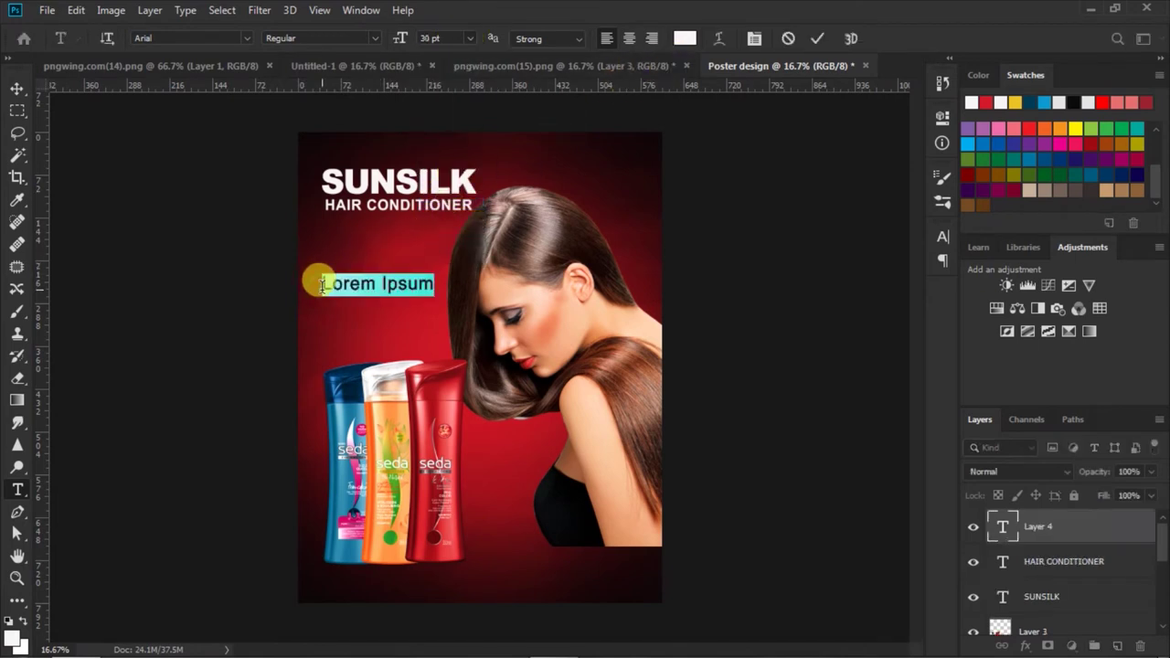
pyautogui.write('GET')
# Make GET faux bold and shift it slightly right.
pyautogui.moveTo(322, 285); pyautogui.dragTo(417, 280)
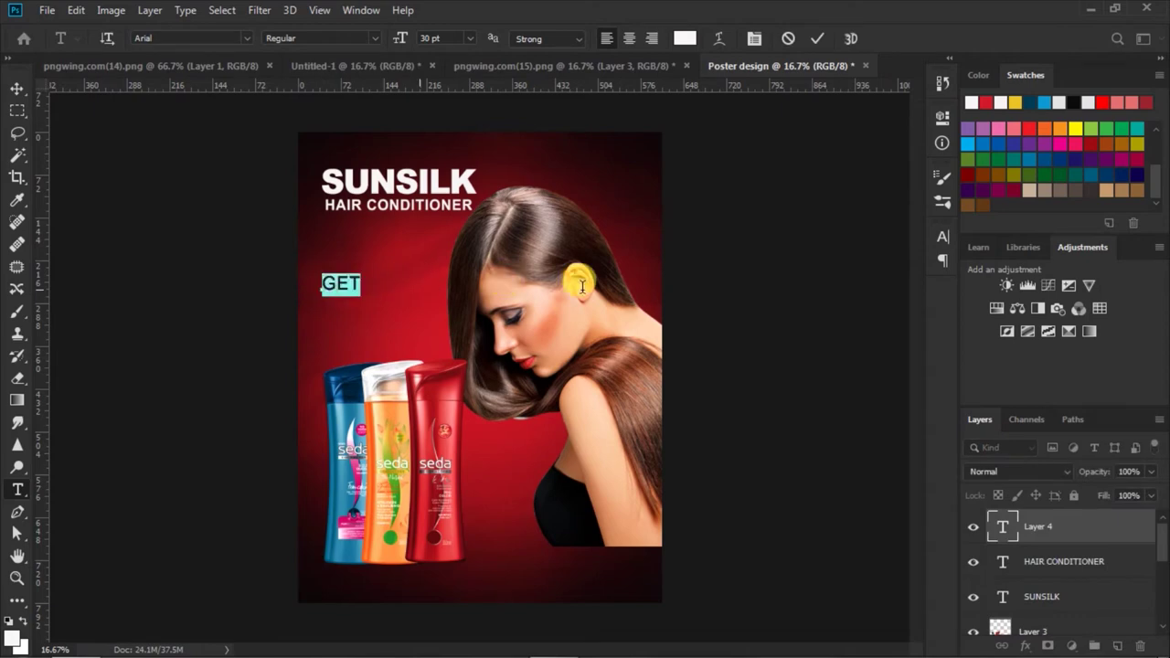
pyautogui.click(942, 236)
pyautogui.click(761, 355)
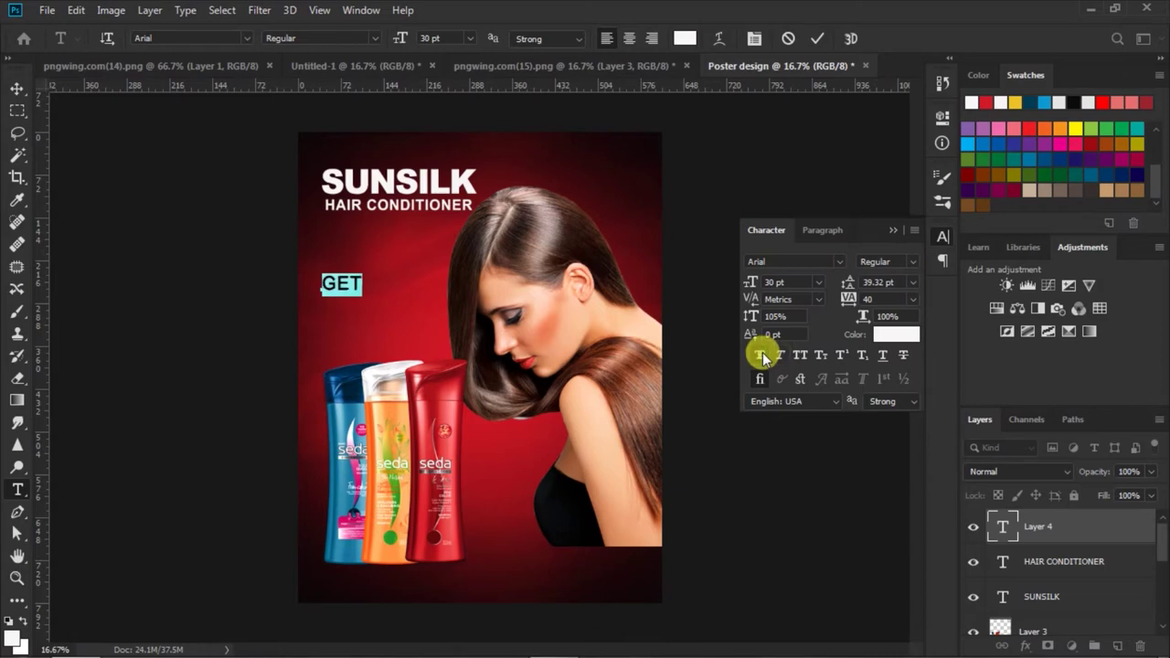
pyautogui.click(816, 39)
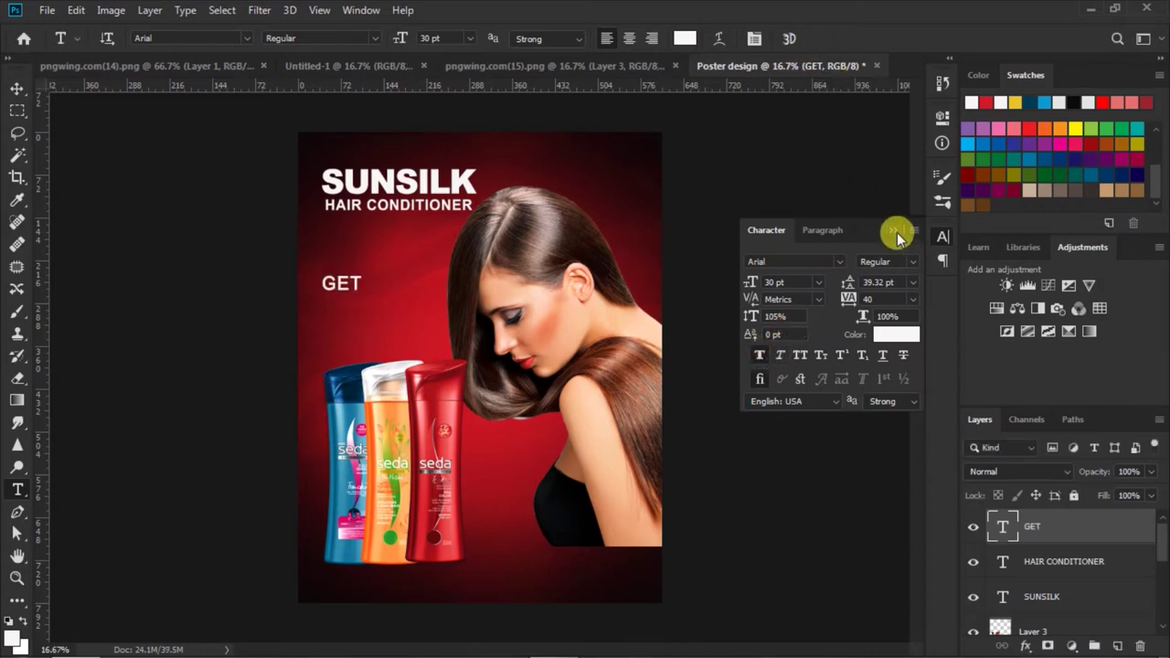
pyautogui.click(894, 229)
pyautogui.click(17, 88)
pyautogui.moveTo(344, 285); pyautogui.dragTo(351, 290)
pyautogui.click(209, 271)
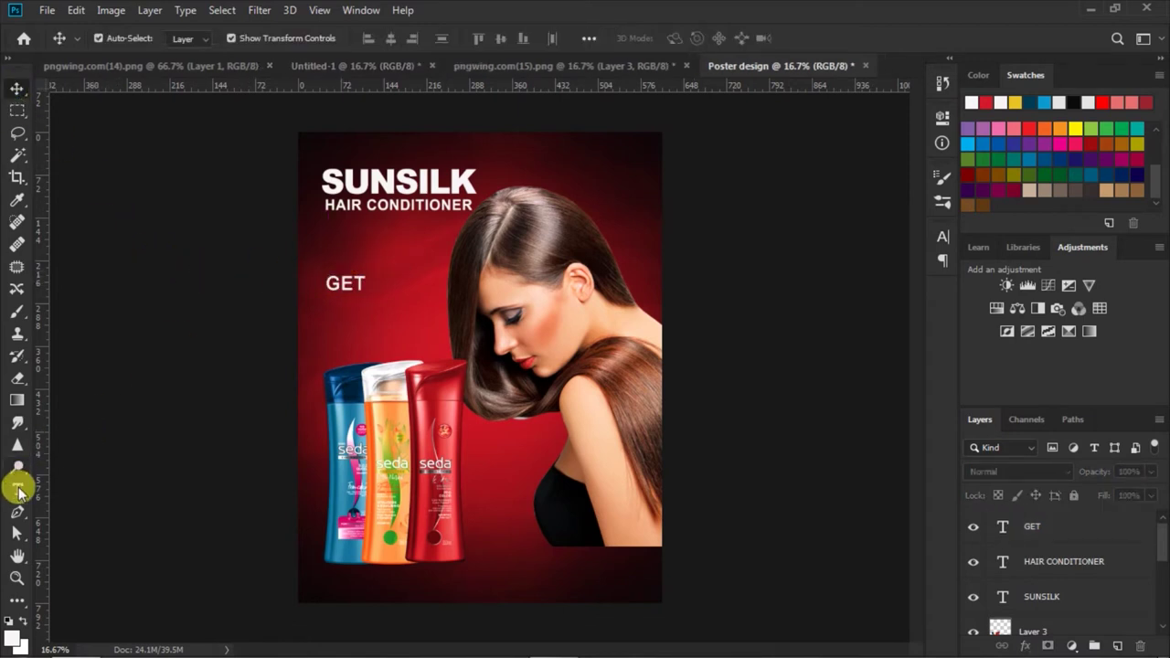
# Start a new Bold 55 pt text line just below GET.
pyautogui.click(19, 491)
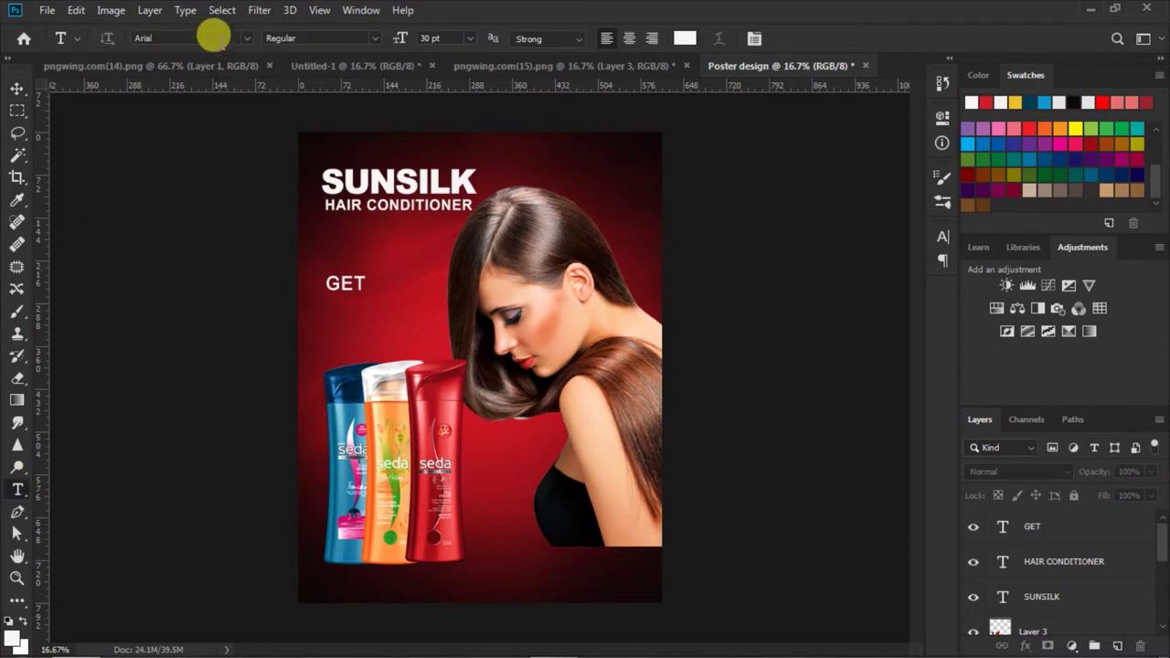
pyautogui.click(376, 41)
pyautogui.click(352, 97)
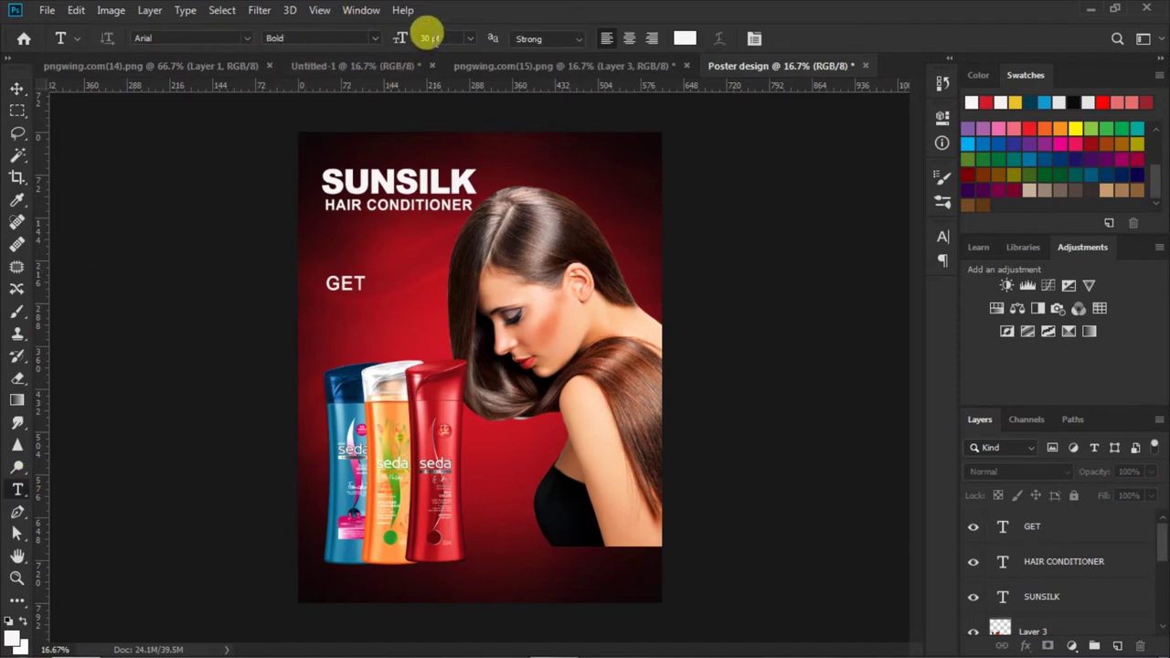
pyautogui.write('55')
pyautogui.press('Return')
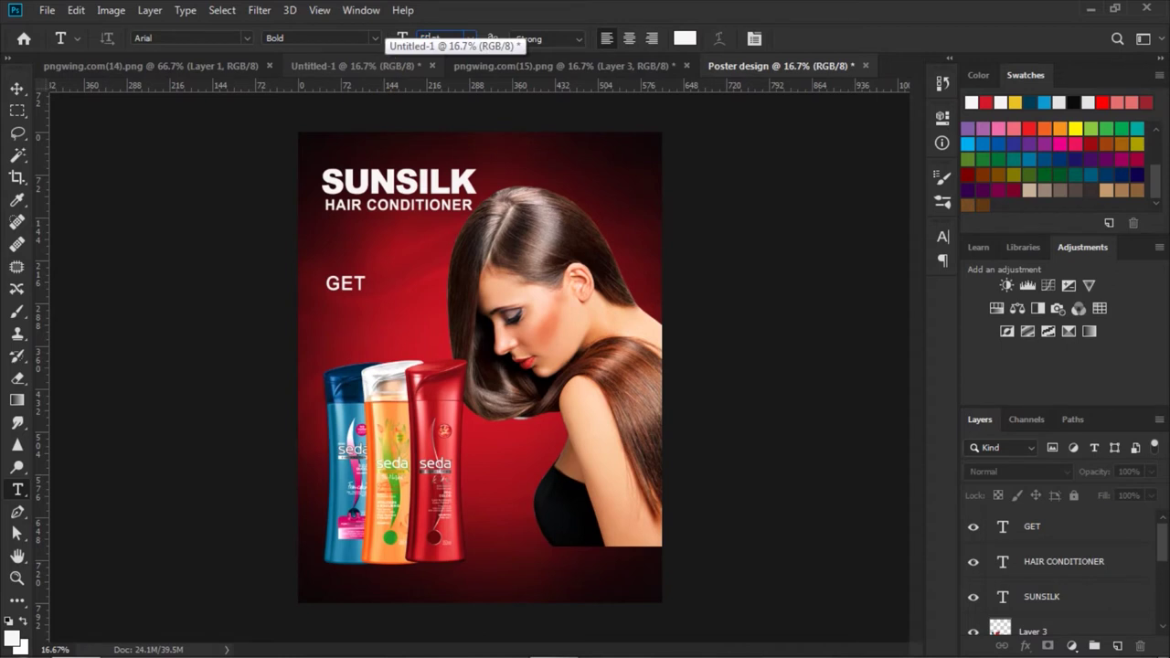
pyautogui.click(321, 310)
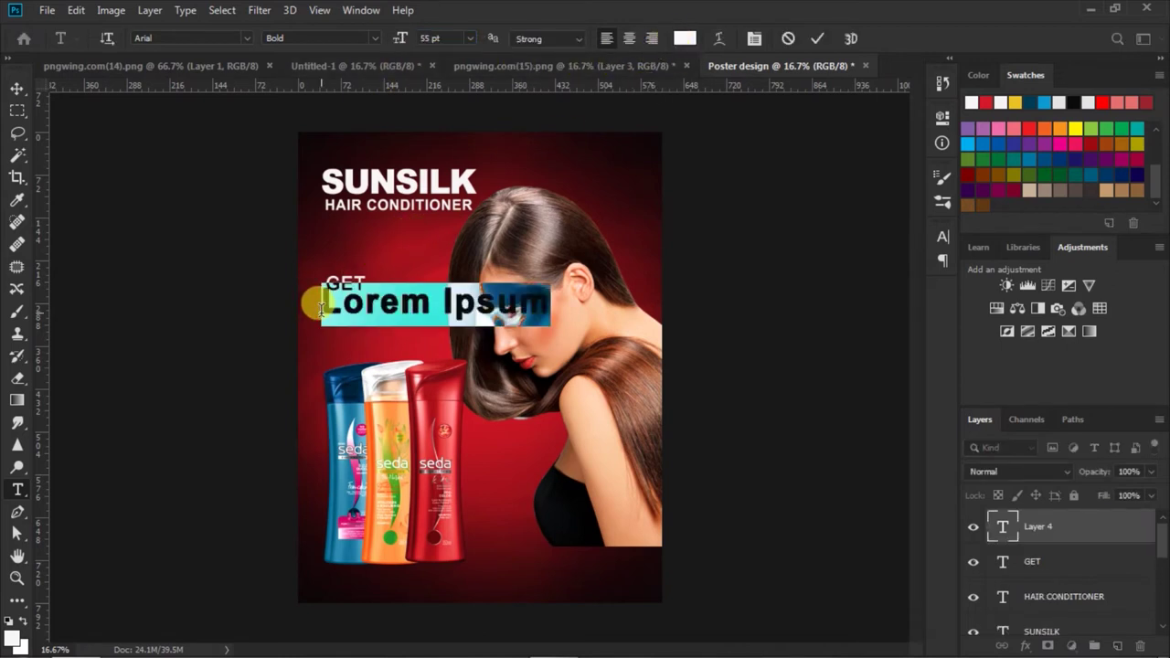
# Type 360 with 98% leading and -20 tracking.
pyautogui.write('3')
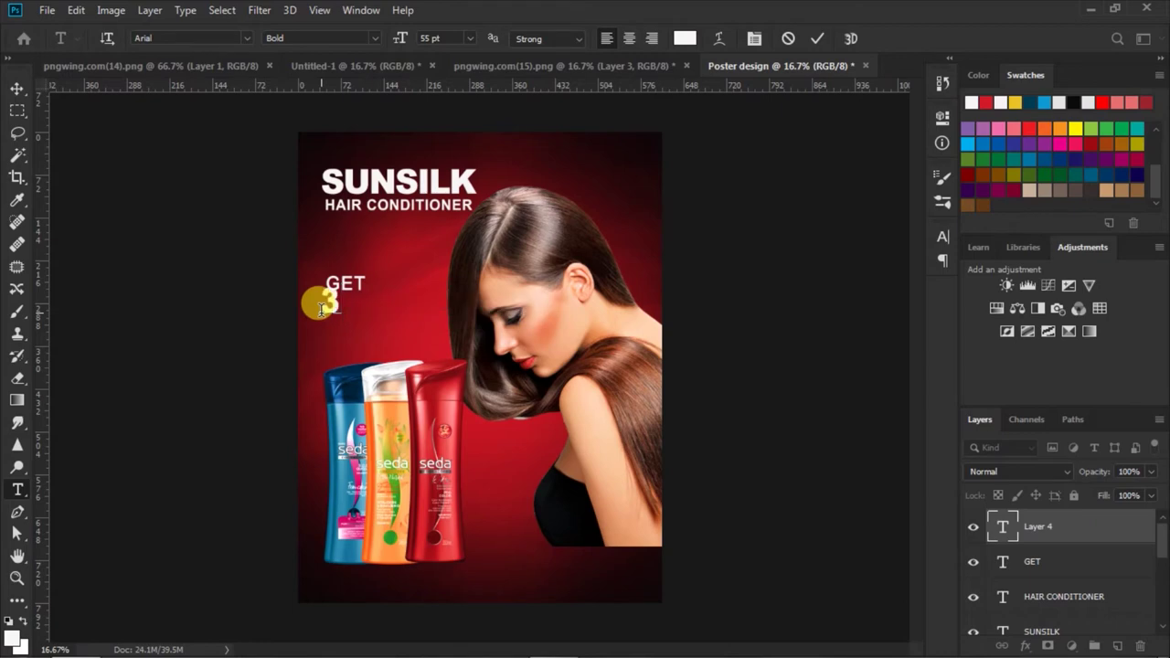
pyautogui.write('60')
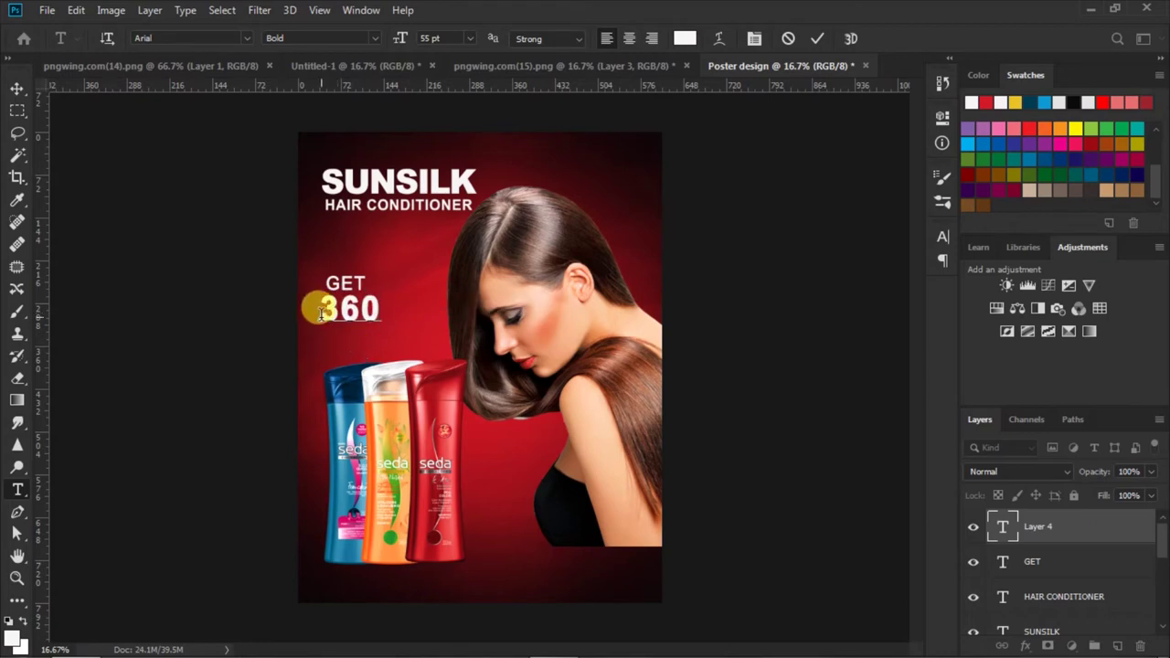
pyautogui.moveTo(322, 306); pyautogui.dragTo(526, 308)
pyautogui.click(941, 238)
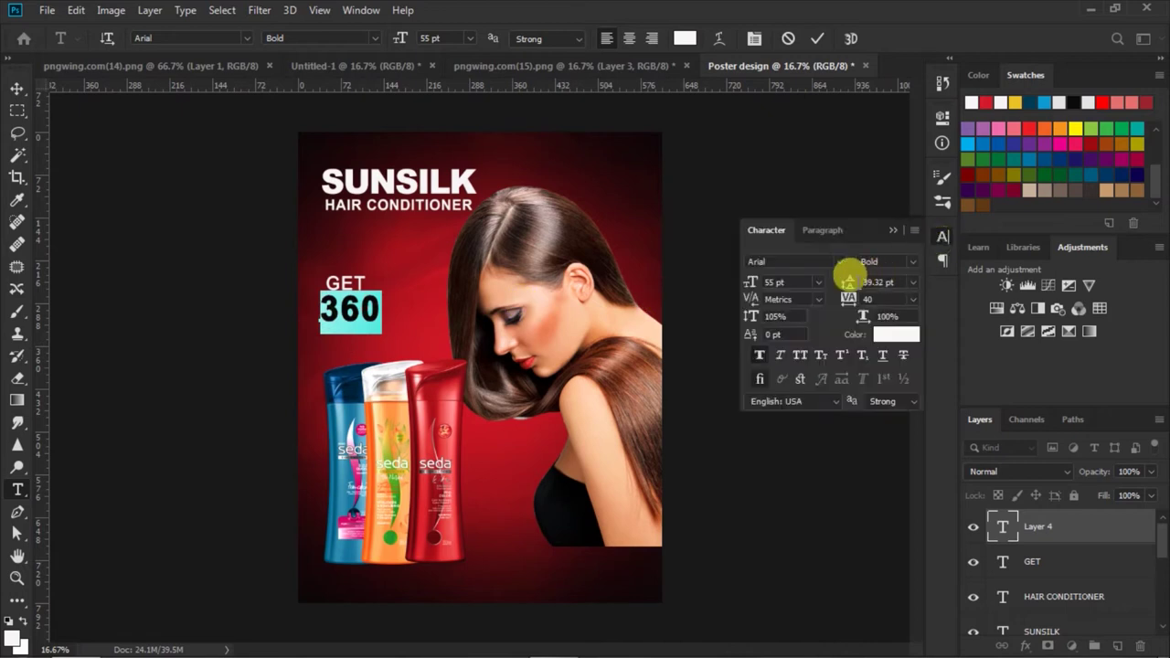
pyautogui.moveTo(747, 317); pyautogui.dragTo(742, 318)
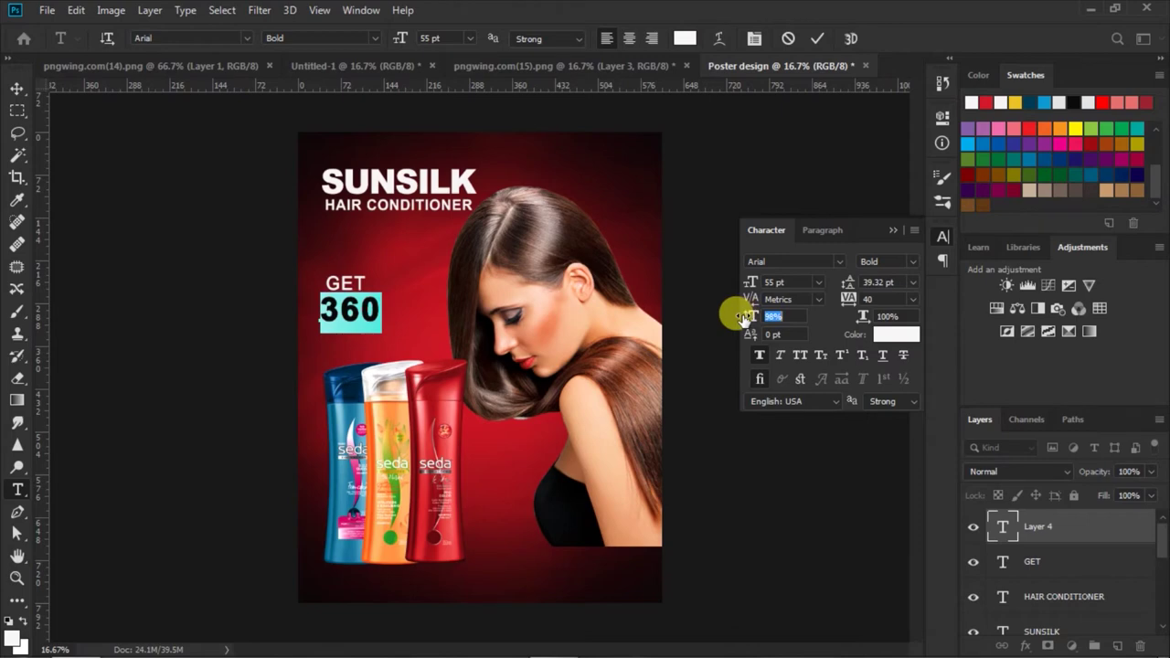
pyautogui.moveTo(843, 298); pyautogui.dragTo(848, 304)
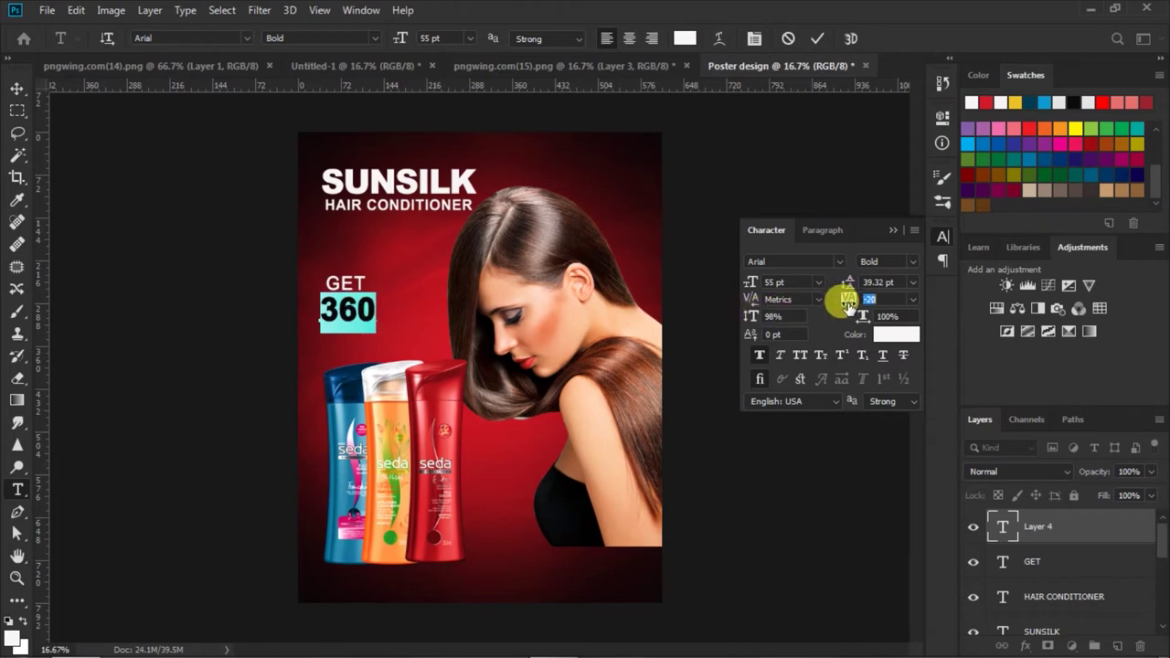
pyautogui.click(818, 40)
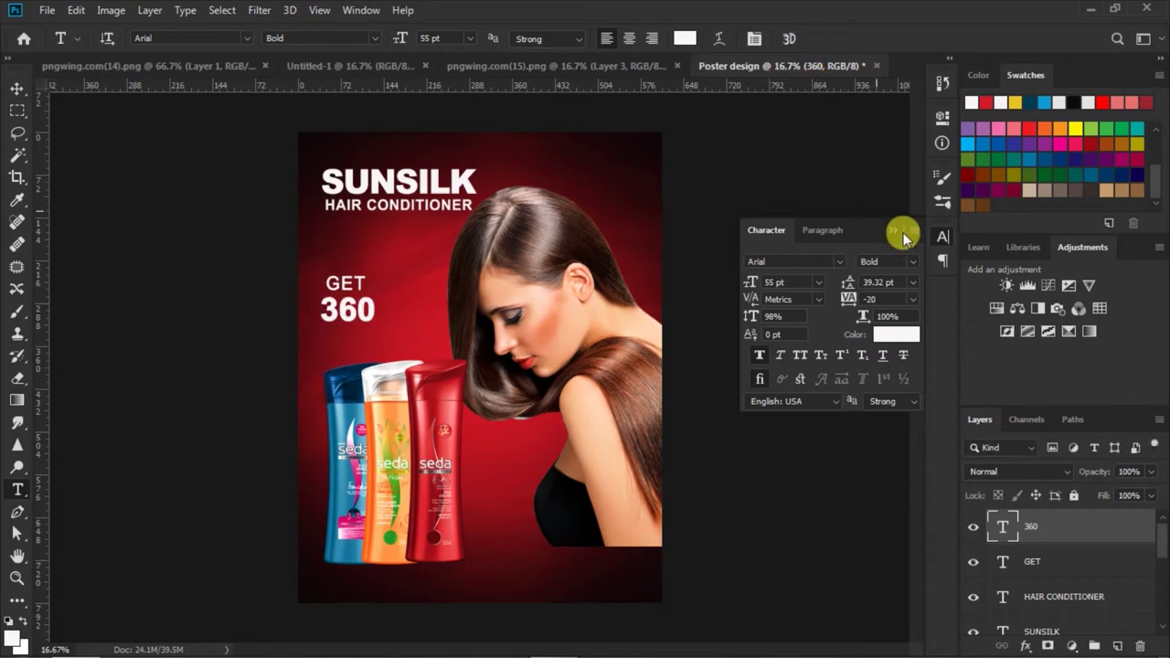
pyautogui.click(893, 230)
# Nudge the 360 text slightly to the right under GET.
pyautogui.click(16, 88)
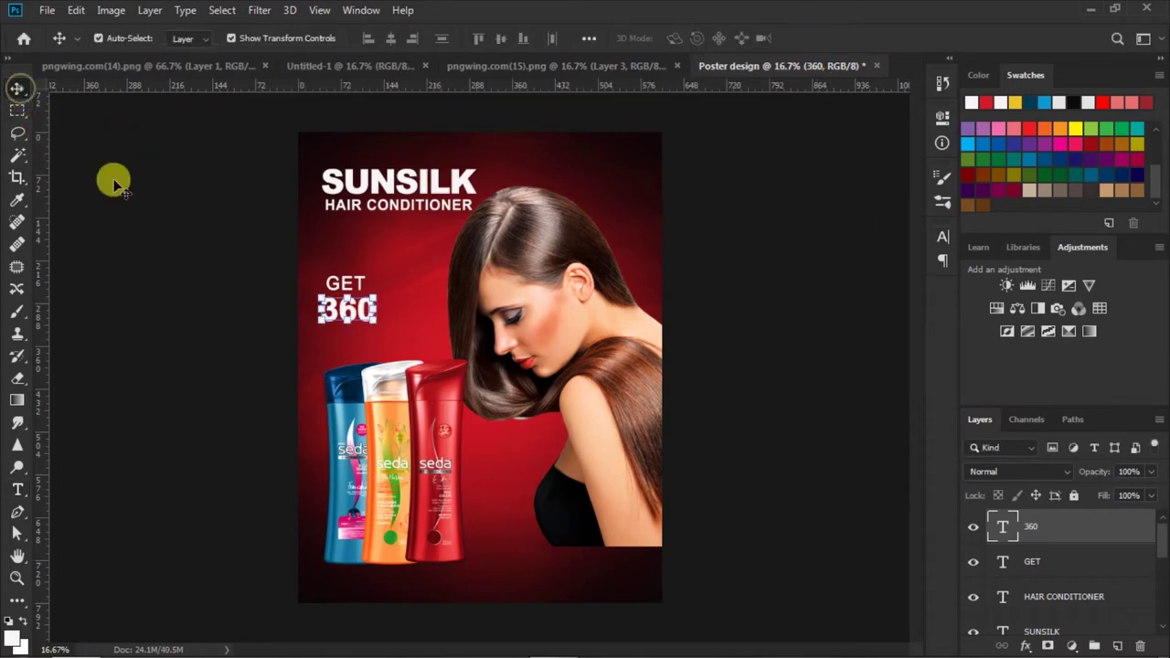
pyautogui.moveTo(362, 329); pyautogui.dragTo(367, 315)
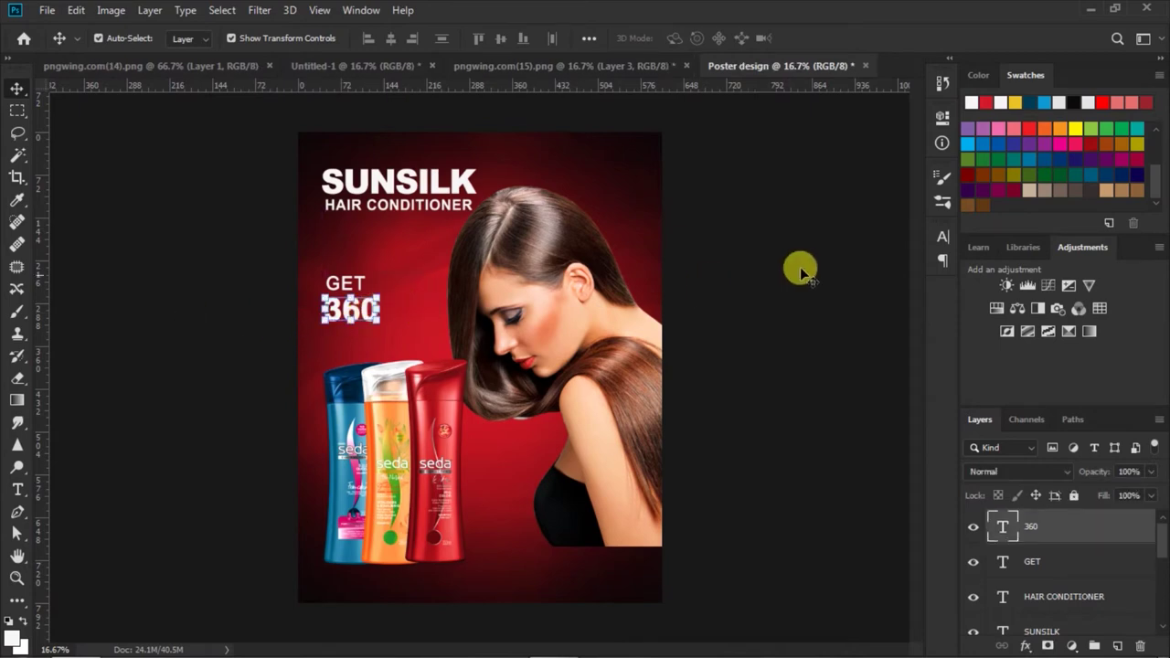
pyautogui.click(749, 264)
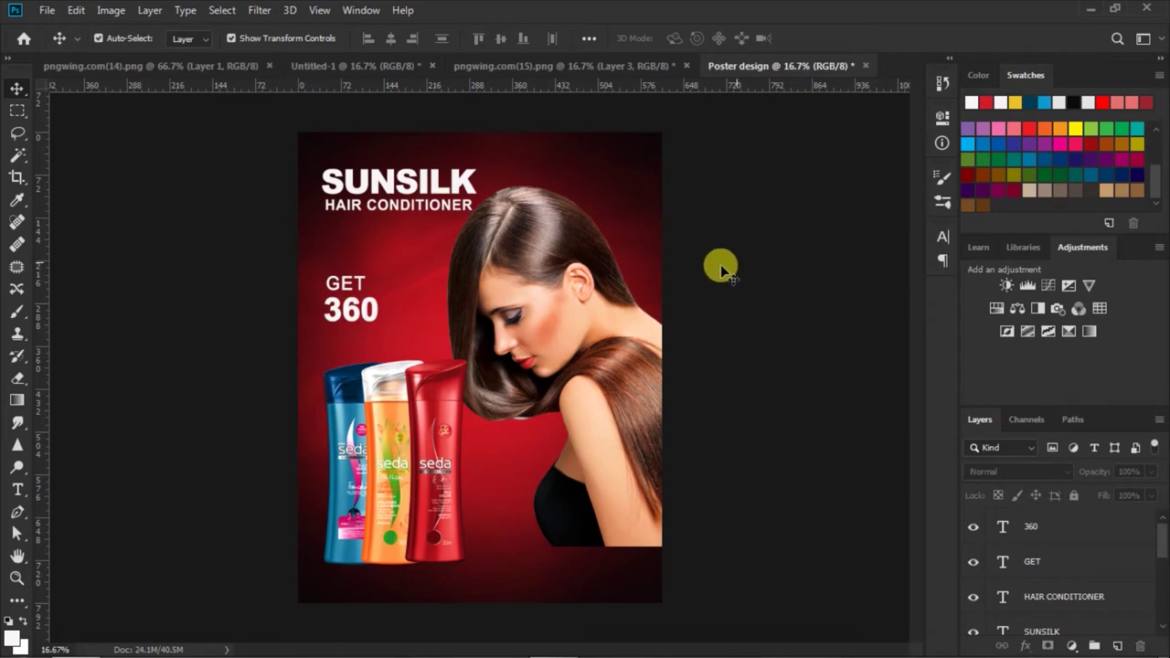
pyautogui.click(19, 599)
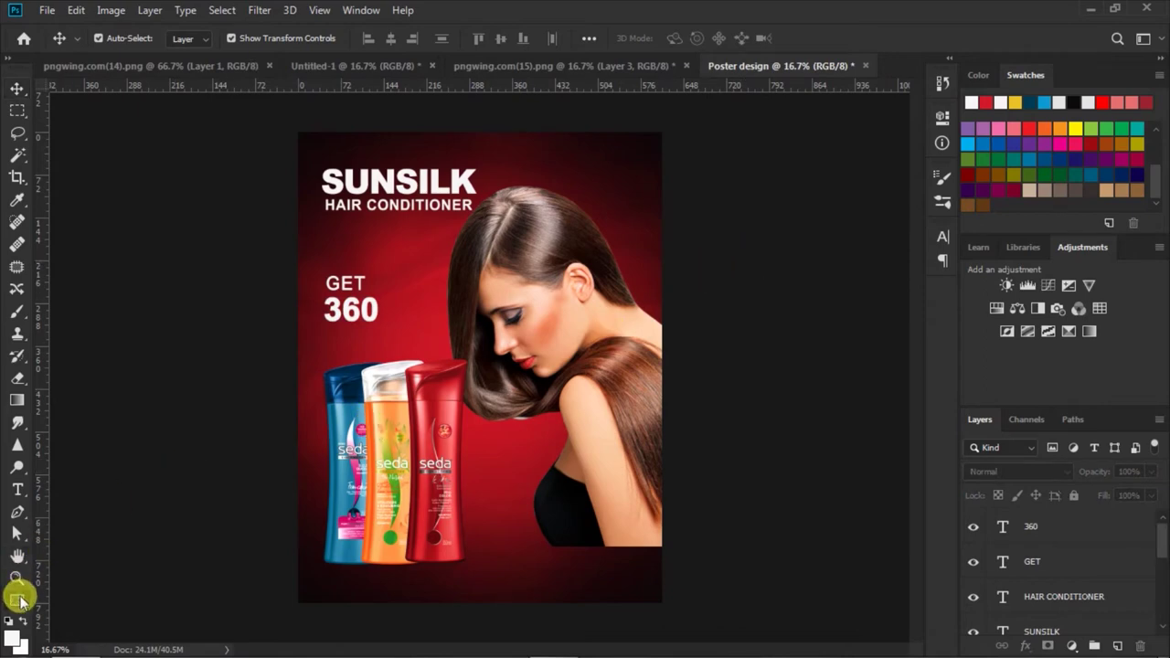
# Draw a small 54 × 54 px white ellipse beside 360 as its degree sign.
pyautogui.click(60, 582)
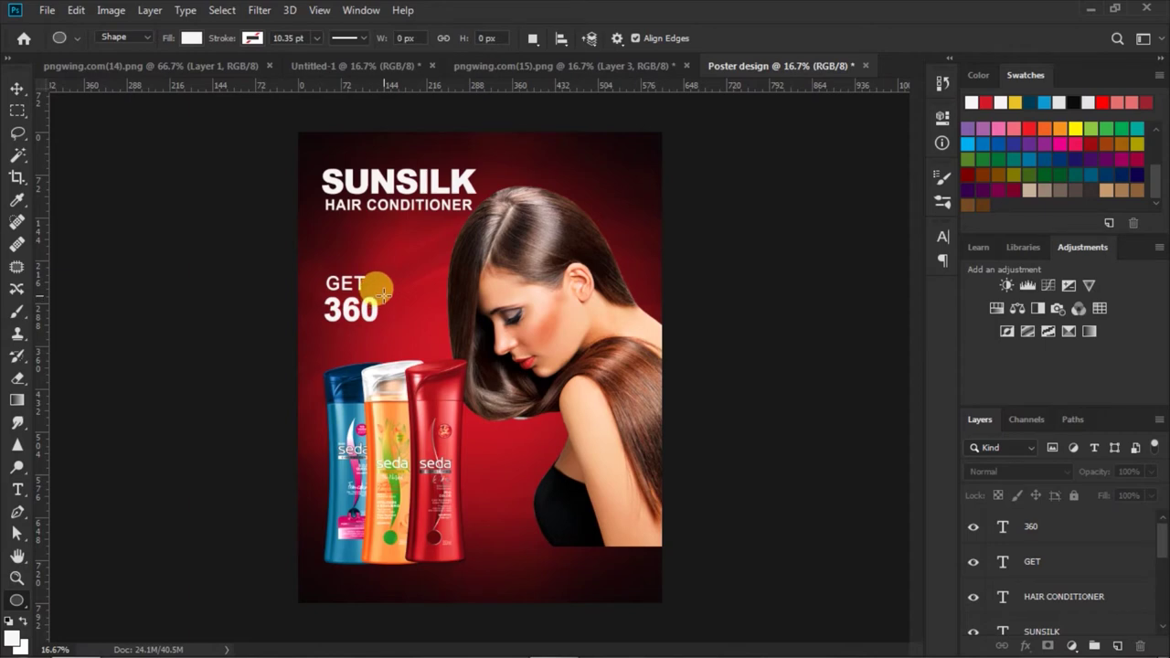
pyautogui.moveTo(378, 293); pyautogui.dragTo(387, 301)
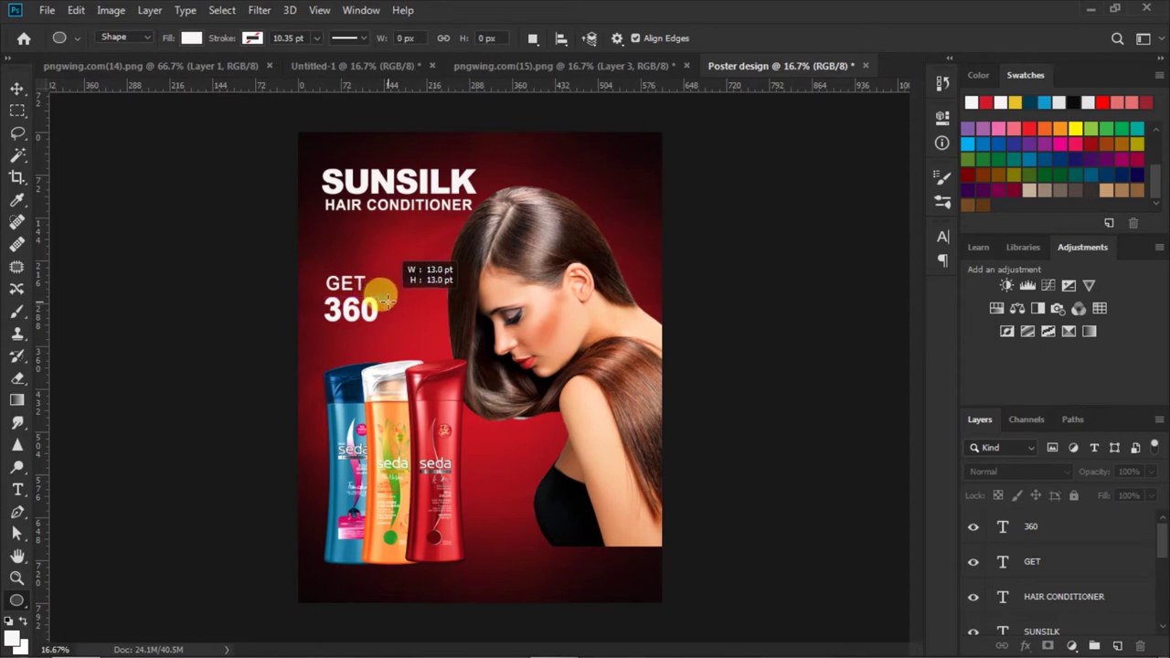
pyautogui.moveTo(386, 300); pyautogui.dragTo(383, 298)
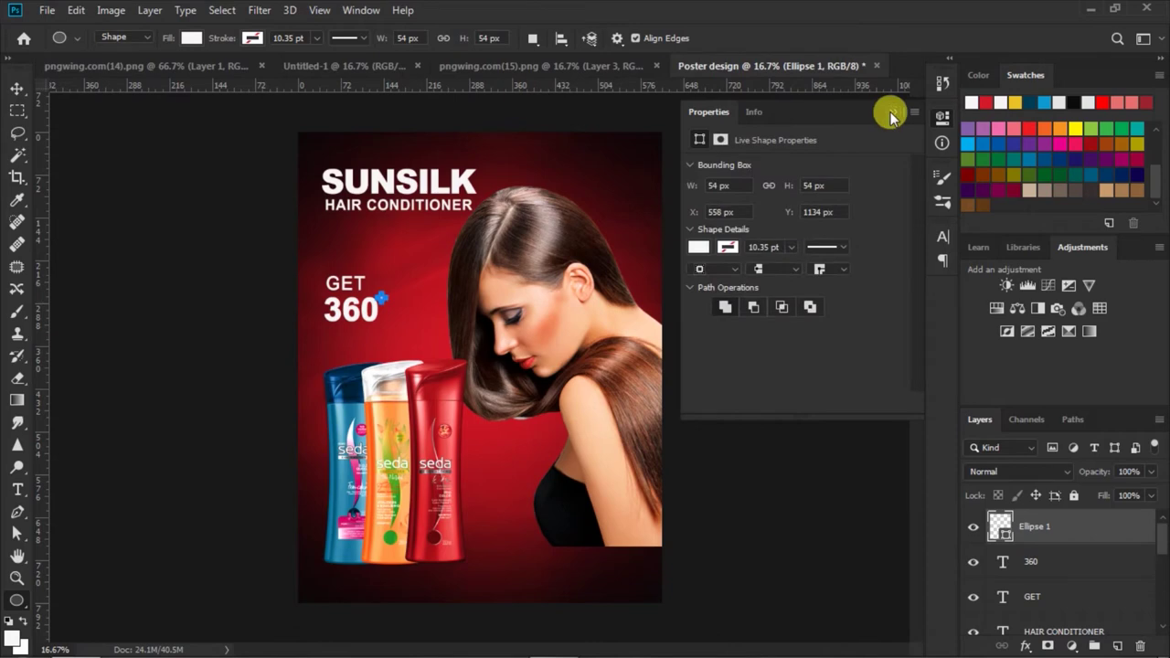
pyautogui.click(890, 113)
pyautogui.click(19, 89)
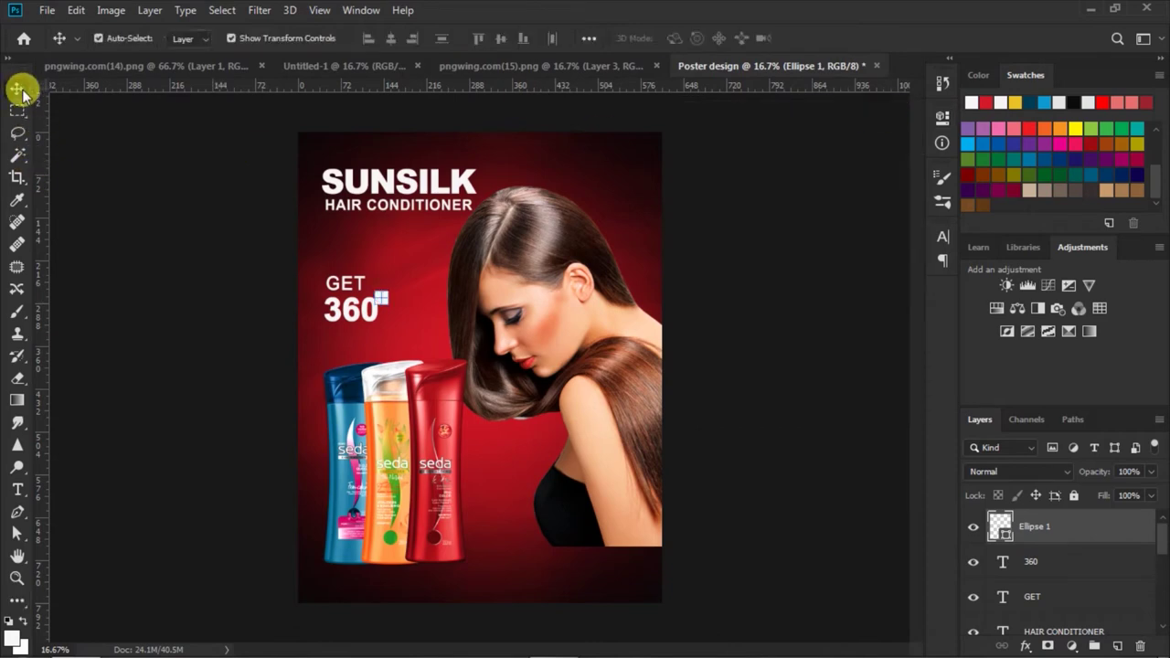
pyautogui.click(804, 373)
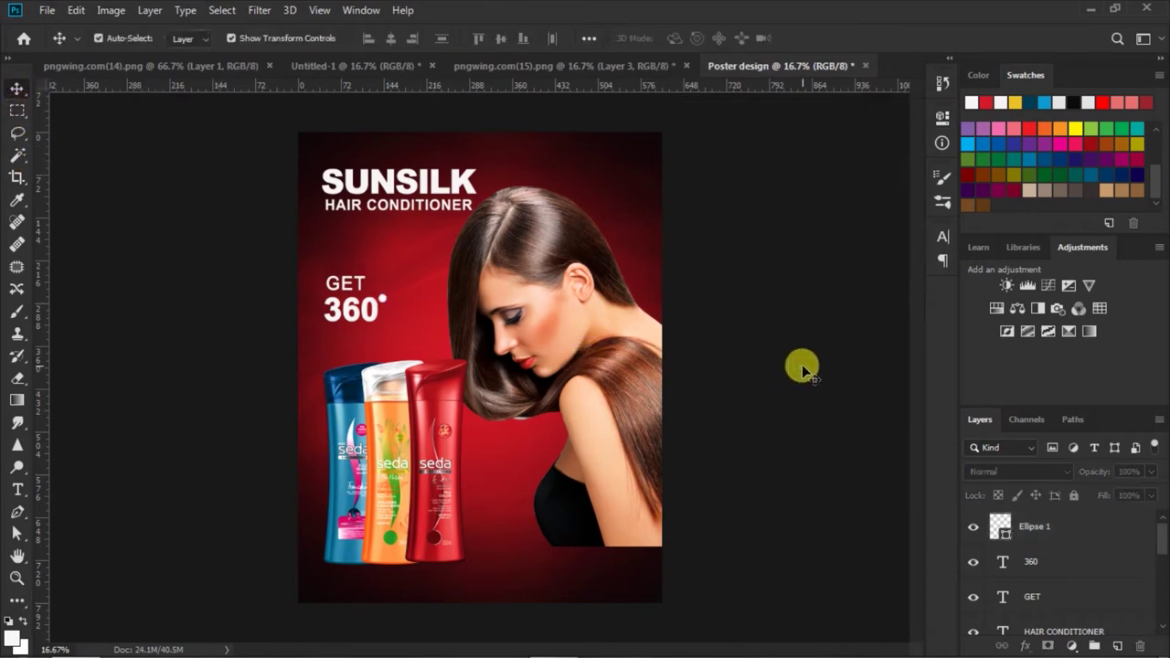
pyautogui.click(18, 489)
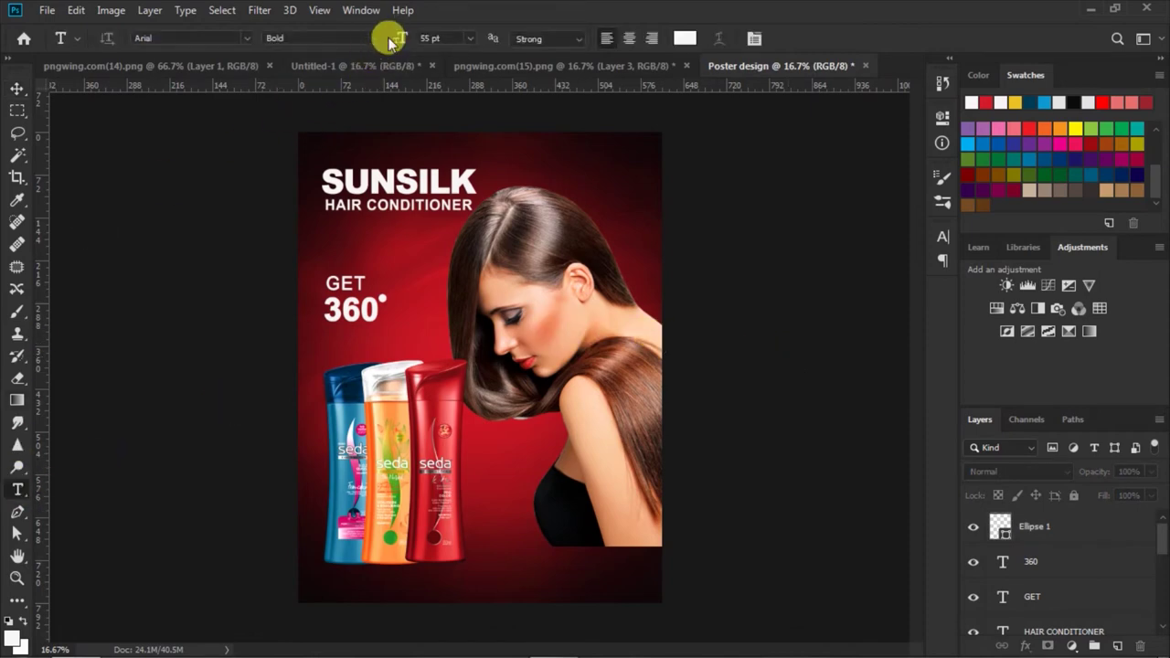
# Add PROTECTION in 30 pt bold white beneath 360° and commit it.
pyautogui.click(474, 39)
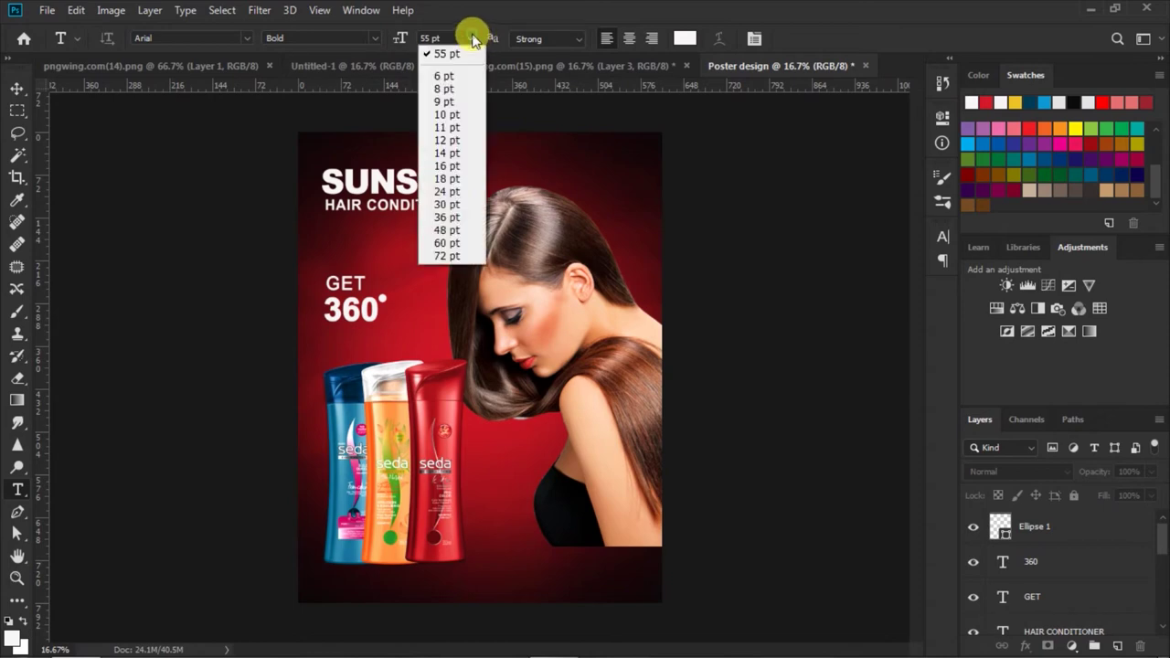
pyautogui.click(446, 197)
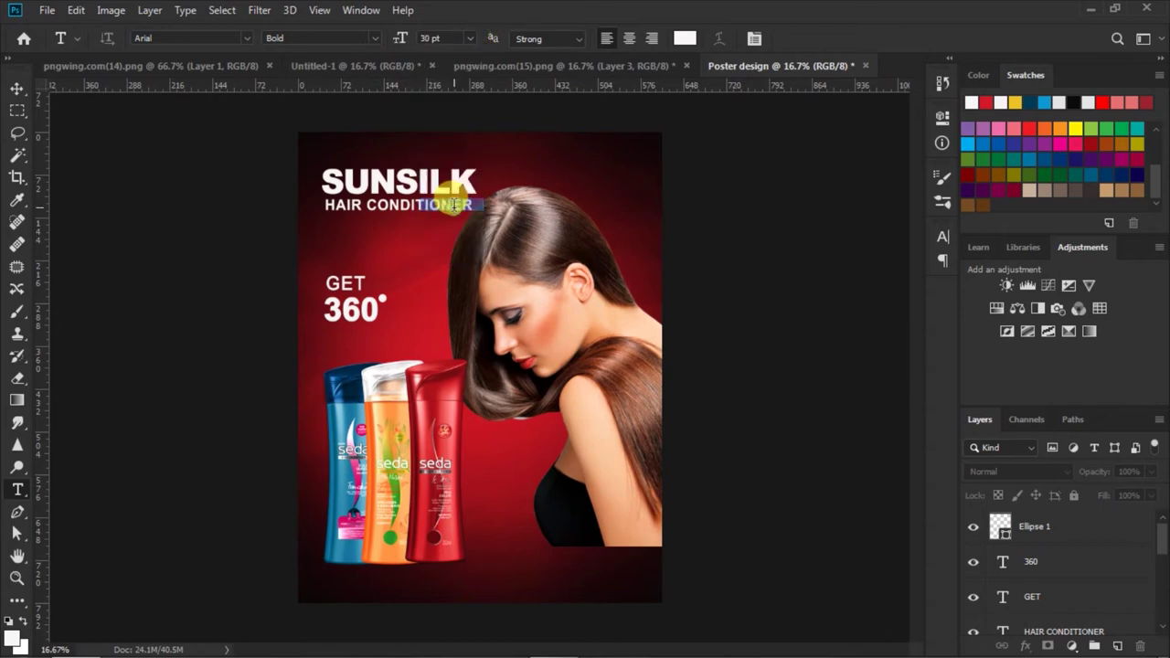
pyautogui.click(316, 343)
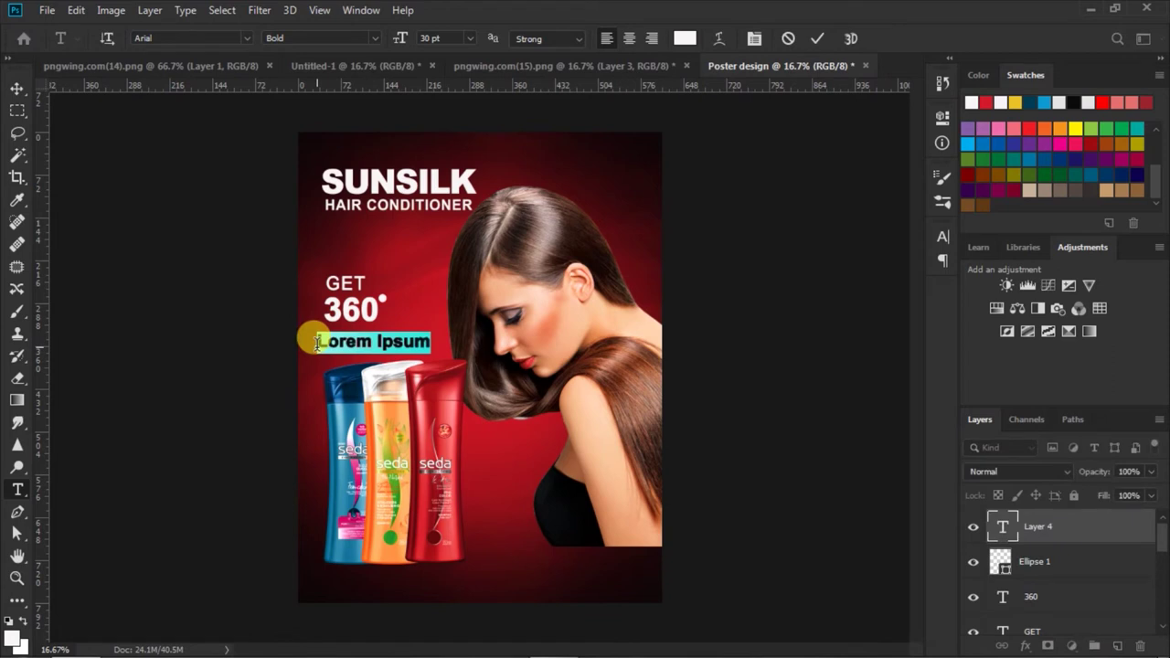
pyautogui.press('BackSpace')
pyautogui.write('PROTECTION')
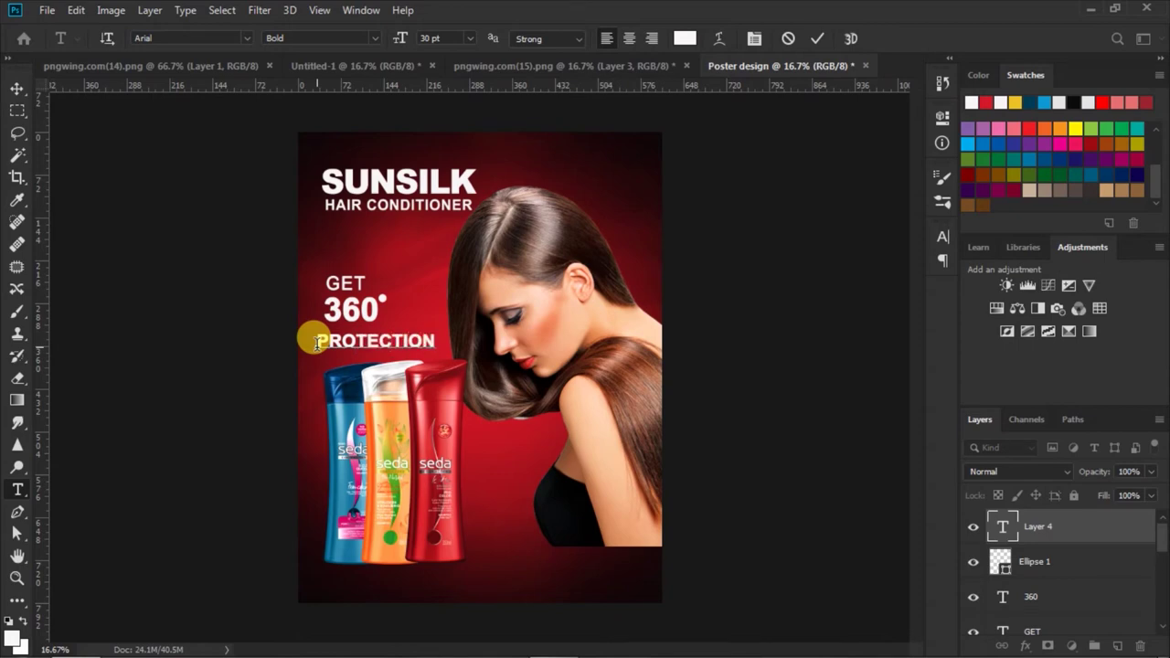
pyautogui.moveTo(346, 363); pyautogui.dragTo(352, 357)
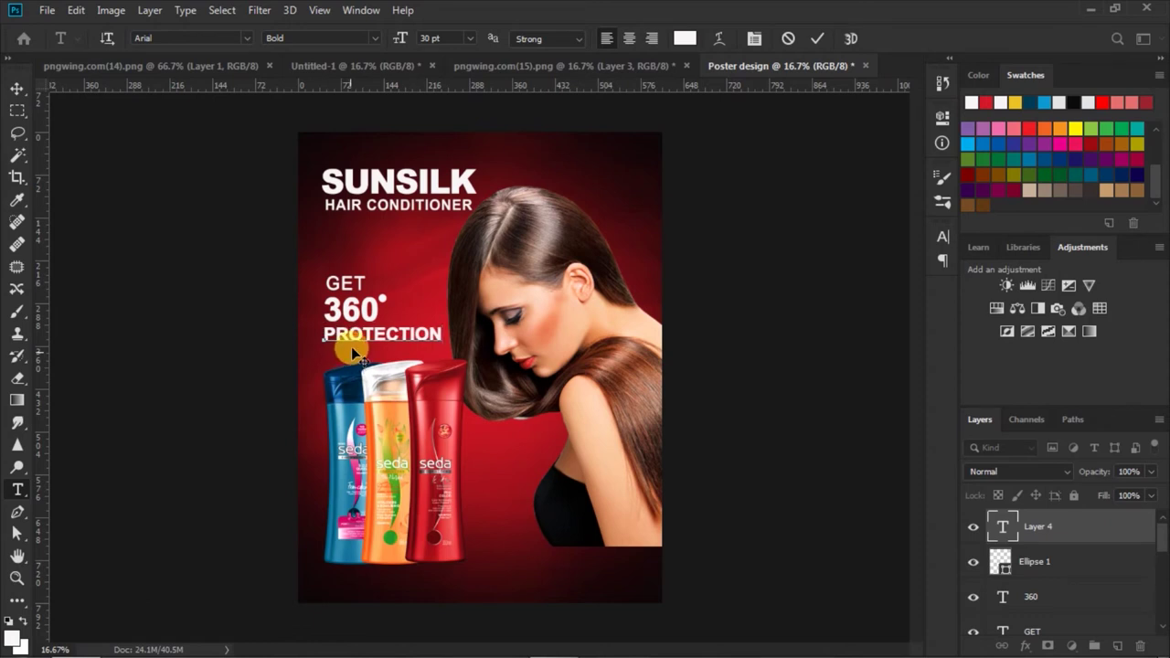
pyautogui.click(811, 37)
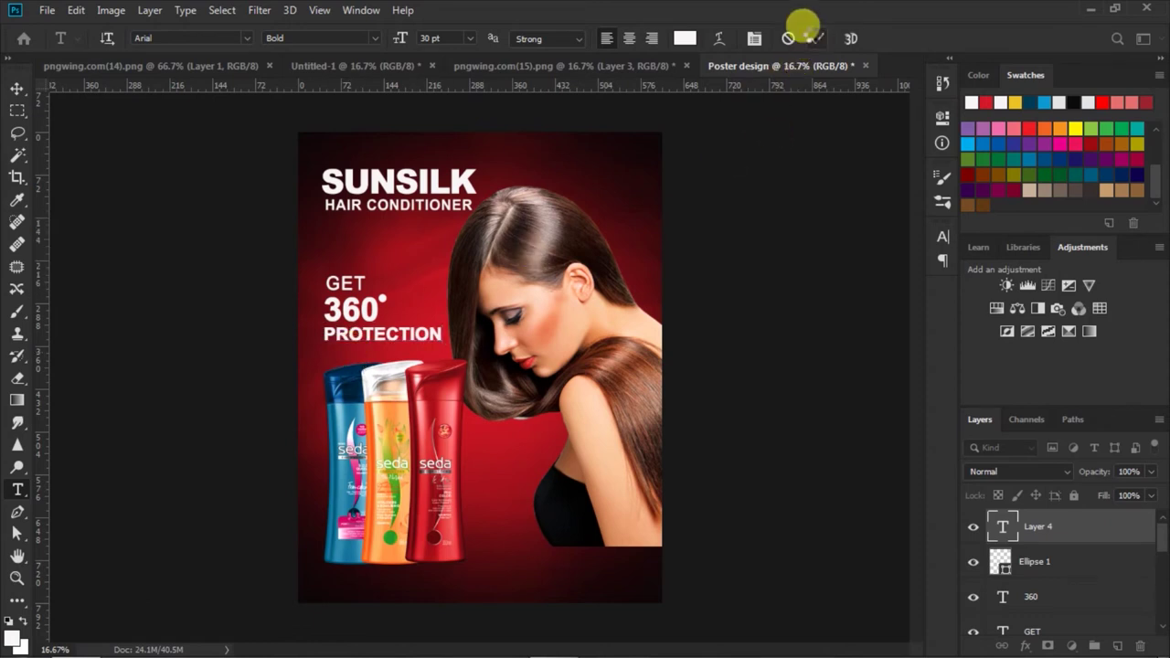
pyautogui.click(18, 89)
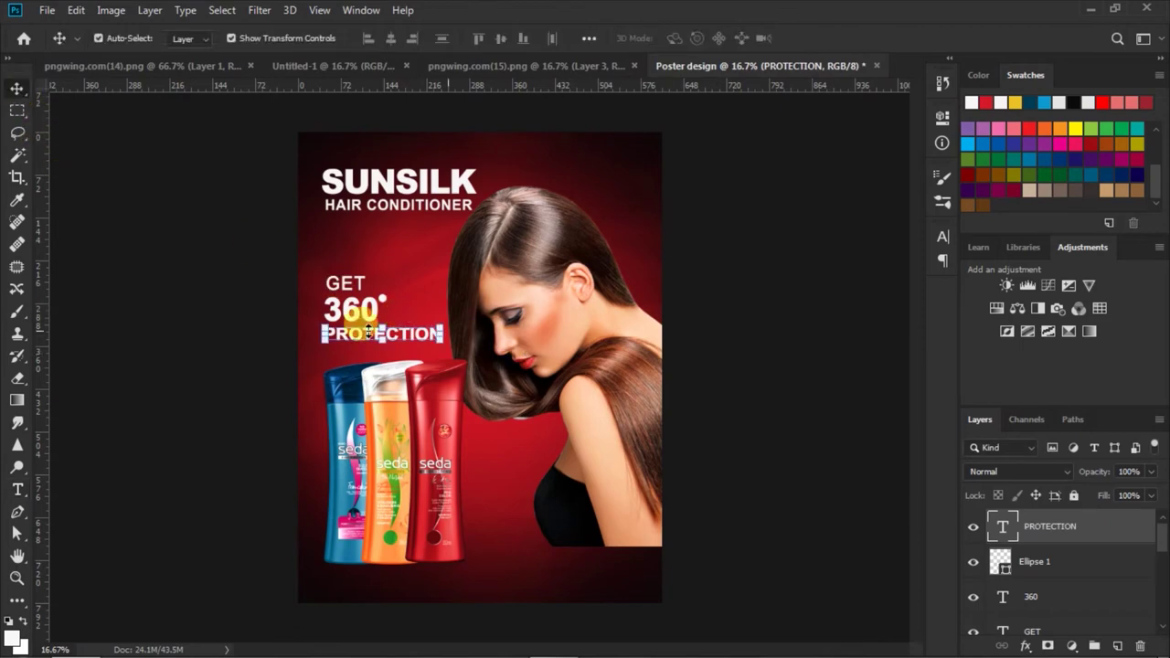
pyautogui.keyDown('ctrl'); pyautogui.click(1107, 600); pyautogui.keyUp('ctrl')
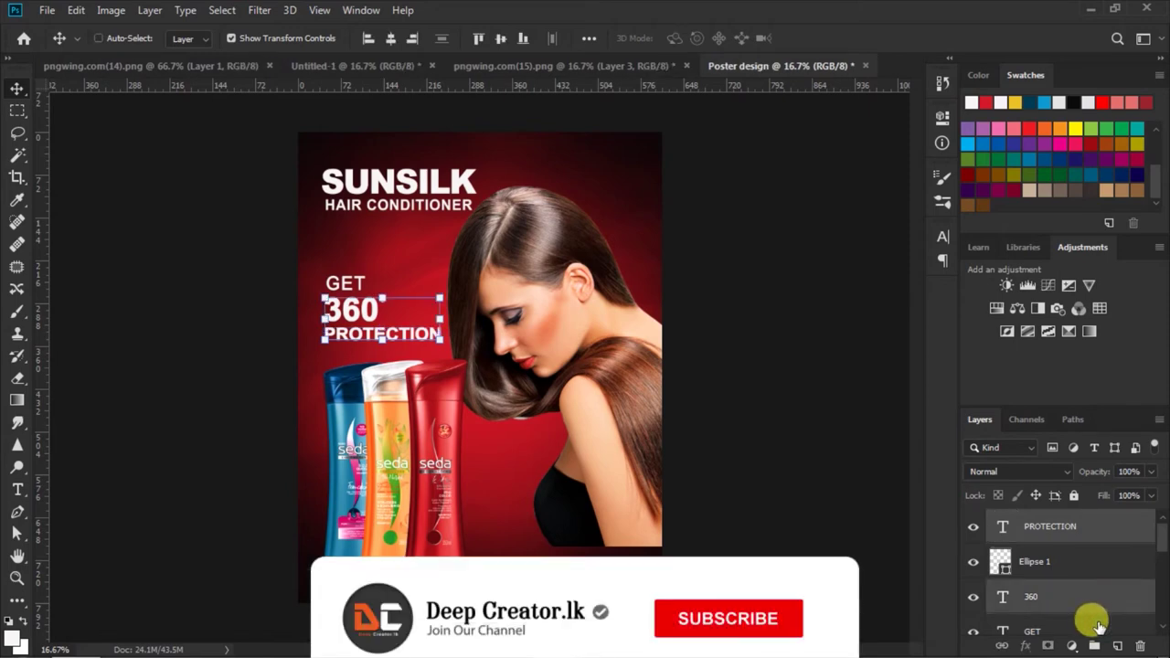
pyautogui.keyDown('ctrl'); pyautogui.click(1097, 629); pyautogui.keyUp('ctrl')
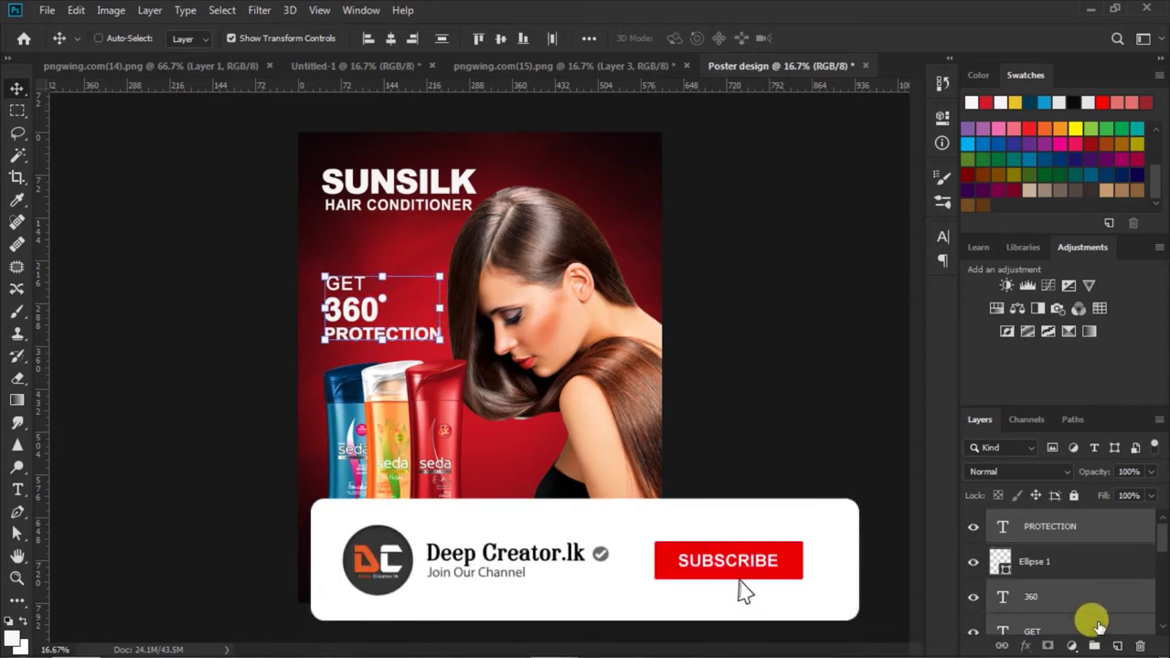
pyautogui.click(368, 40)
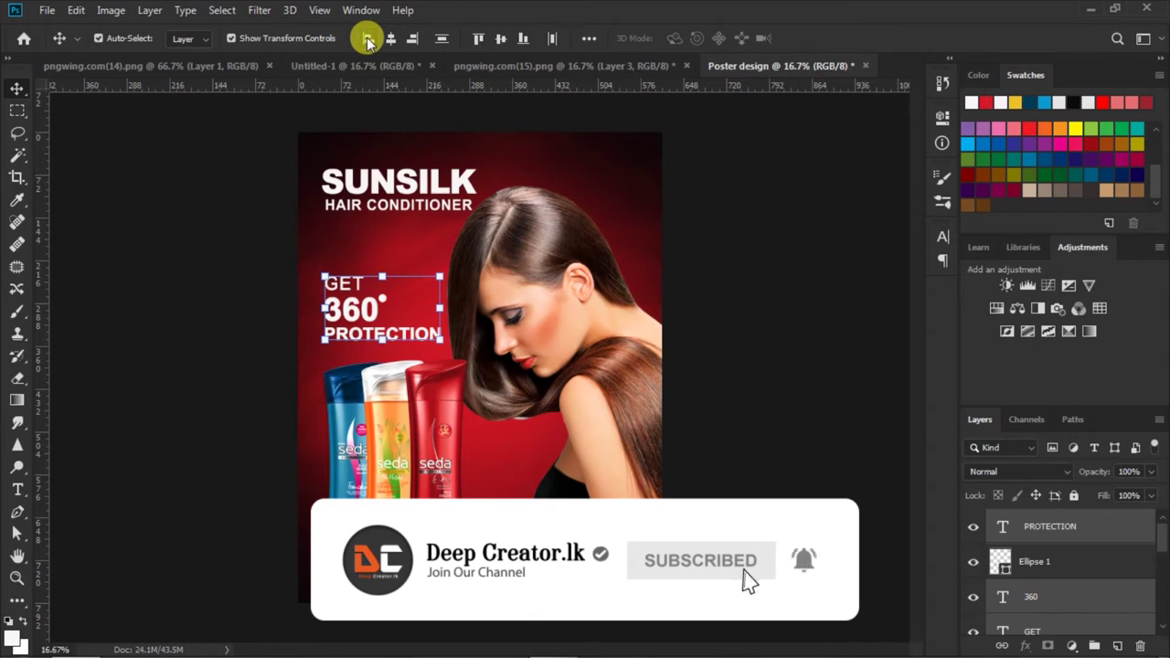
pyautogui.hotkey('ctrl', 'h')
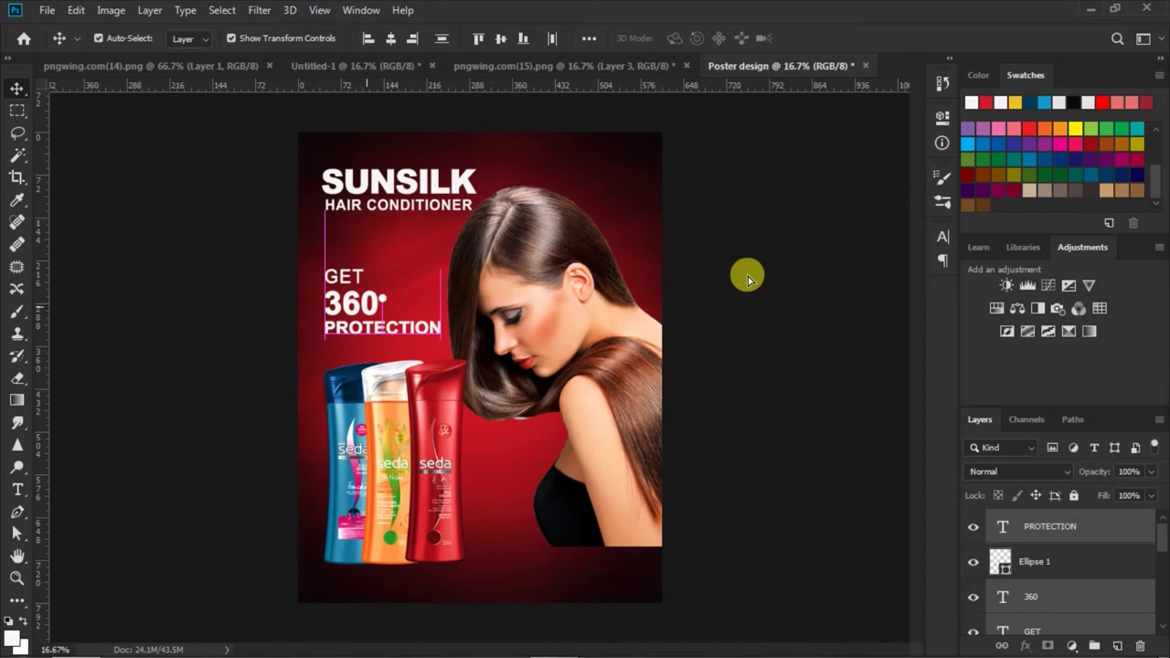
pyautogui.click(747, 278)
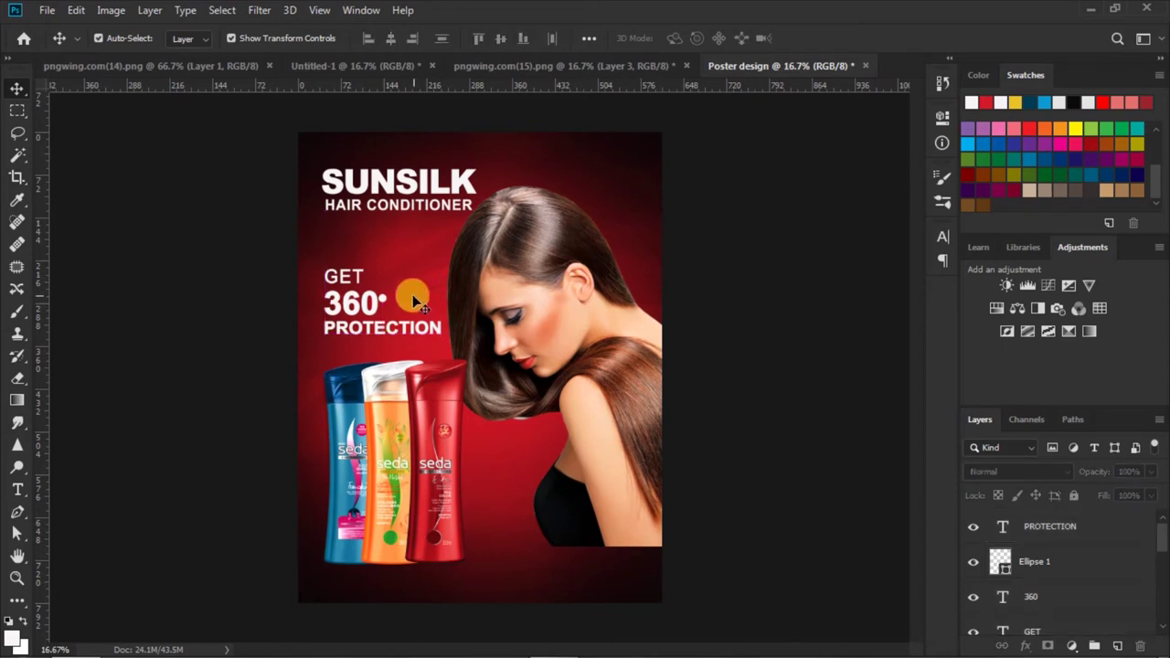
pyautogui.click(577, 293)
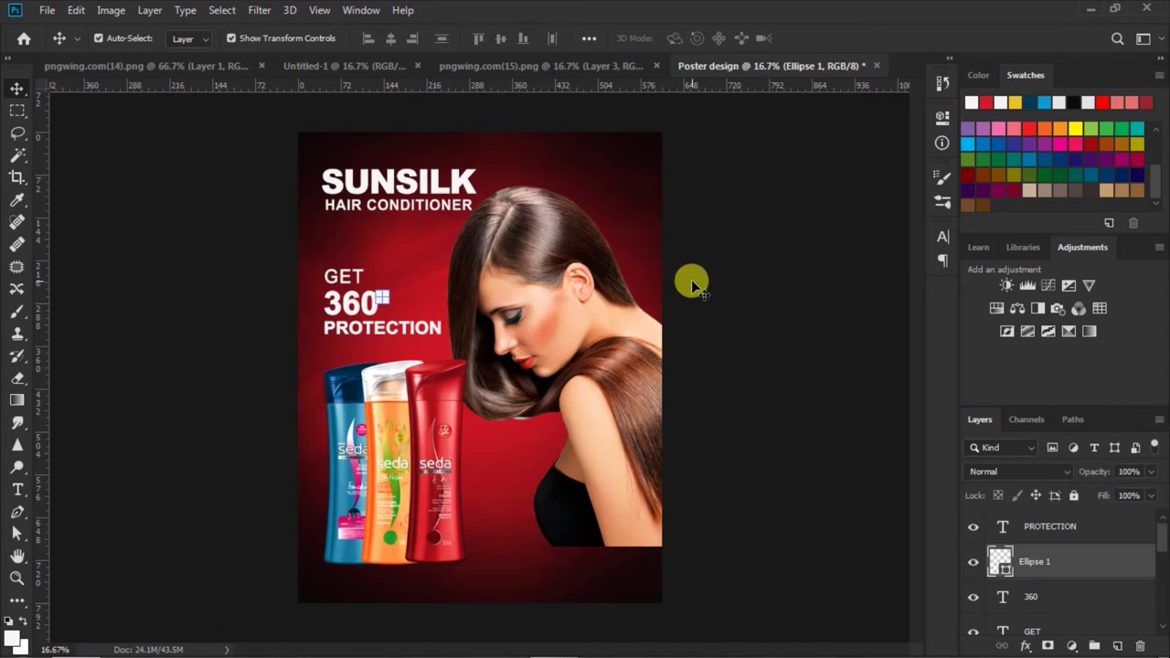
pyautogui.click(741, 291)
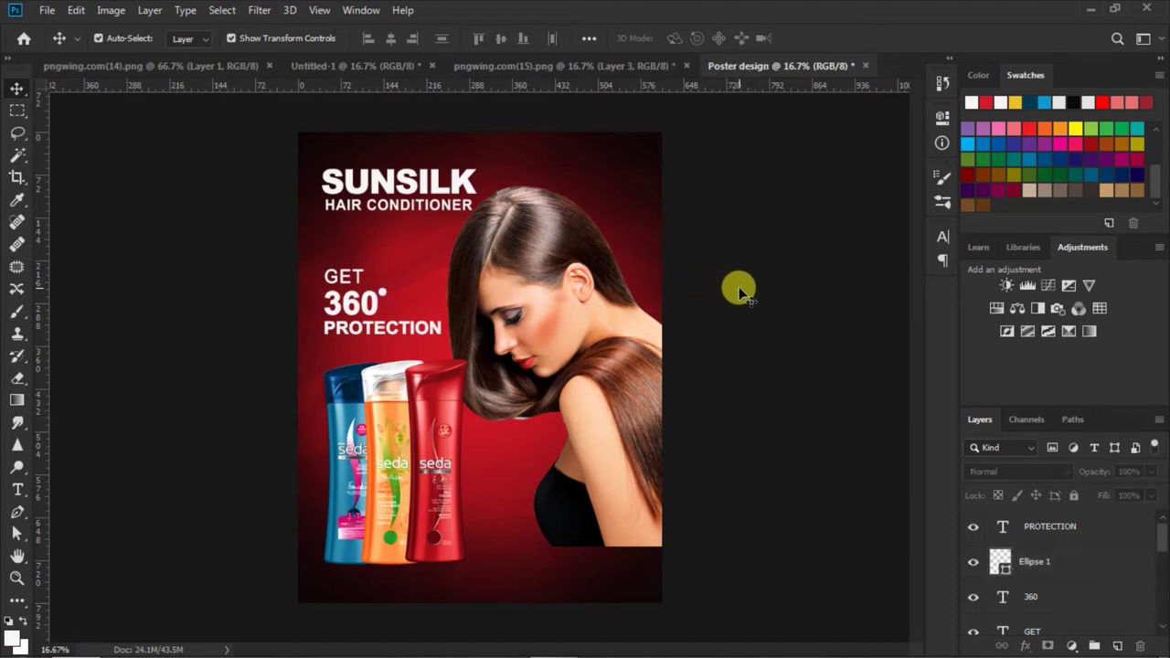
pyautogui.click(16, 491)
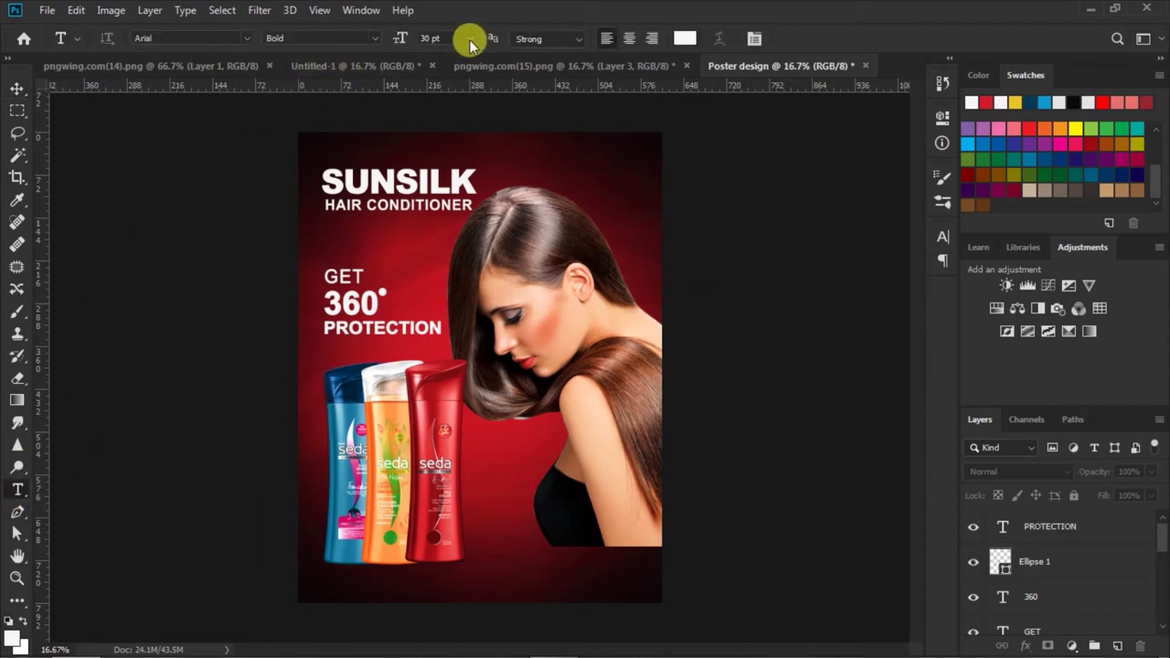
# Type the white heading DAMAGED HAIR? below the woman, right of the bottles.
pyautogui.click(943, 238)
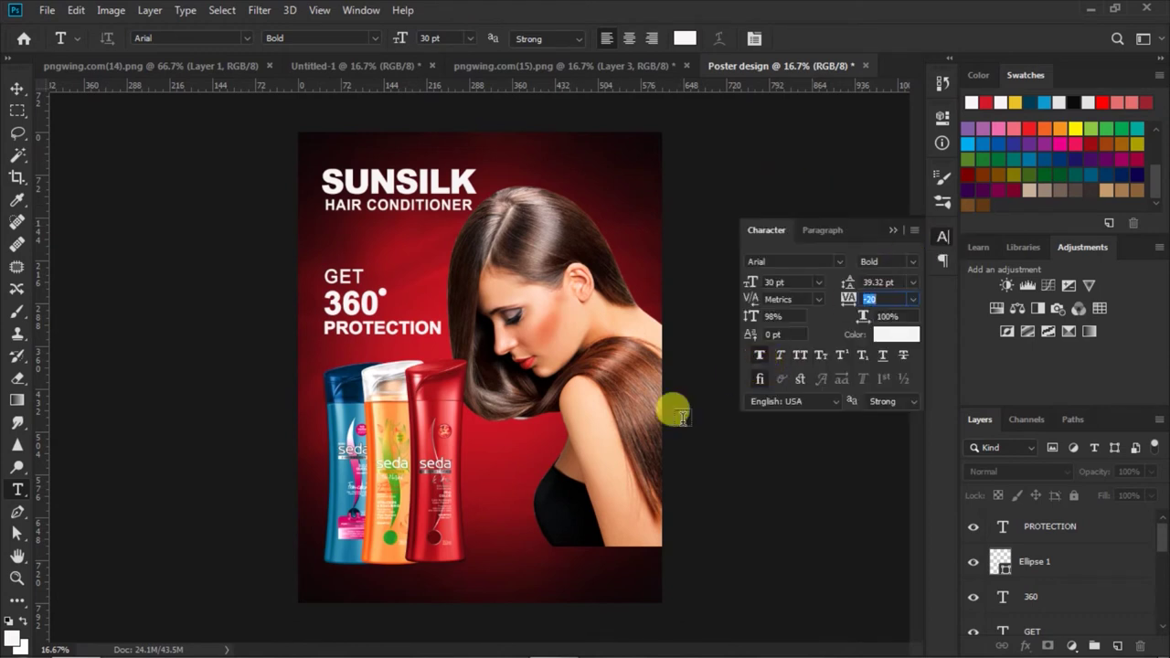
pyautogui.click(488, 550)
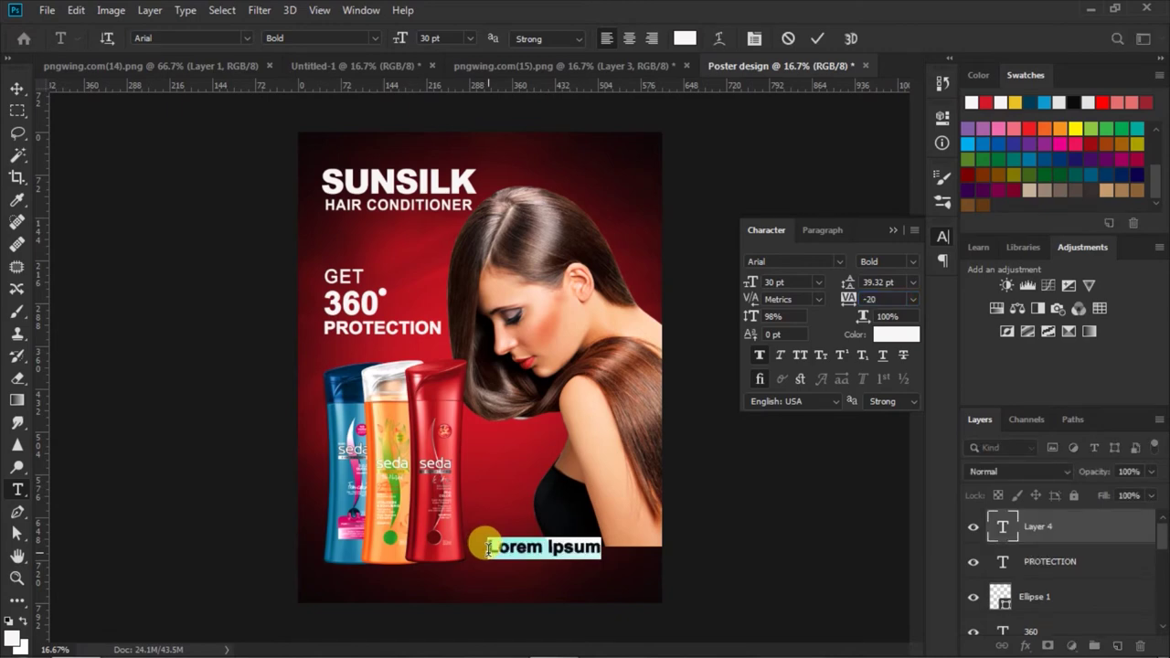
pyautogui.click(488, 548)
pyautogui.write('DA')
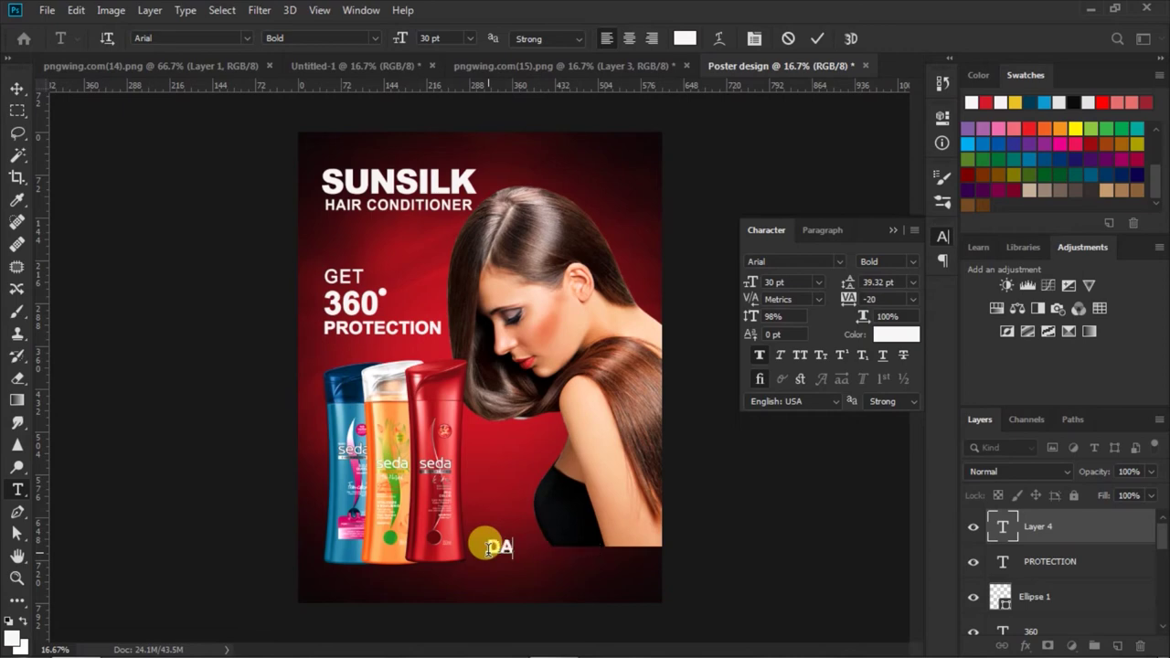
pyautogui.write('MAGE')
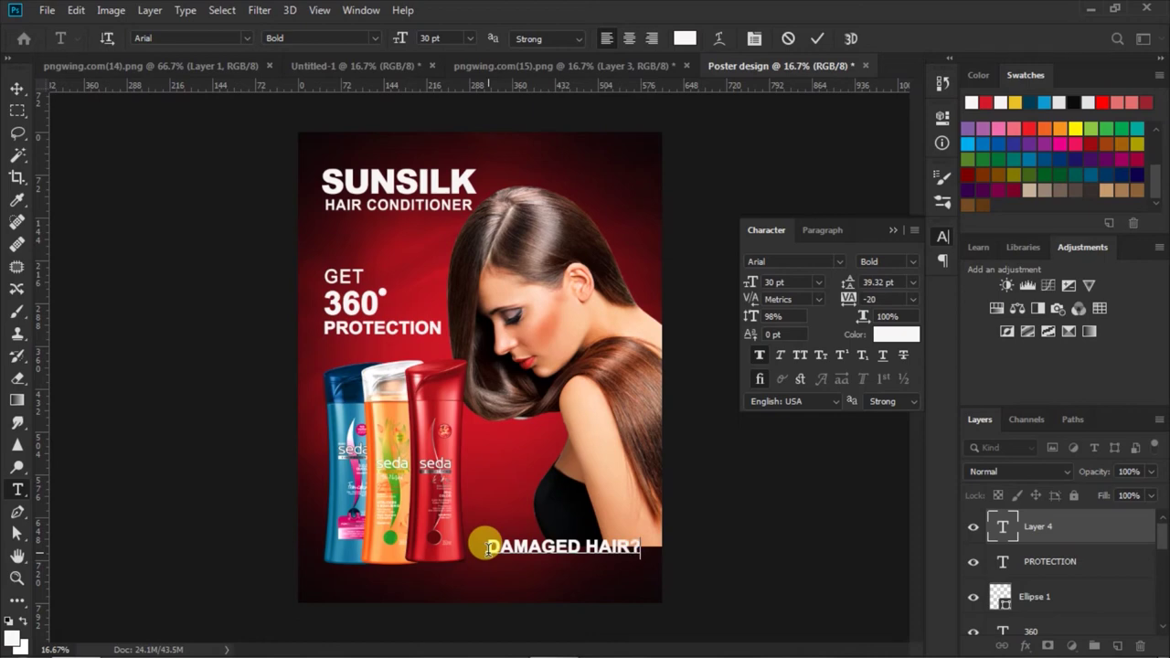
pyautogui.moveTo(524, 579); pyautogui.dragTo(515, 573)
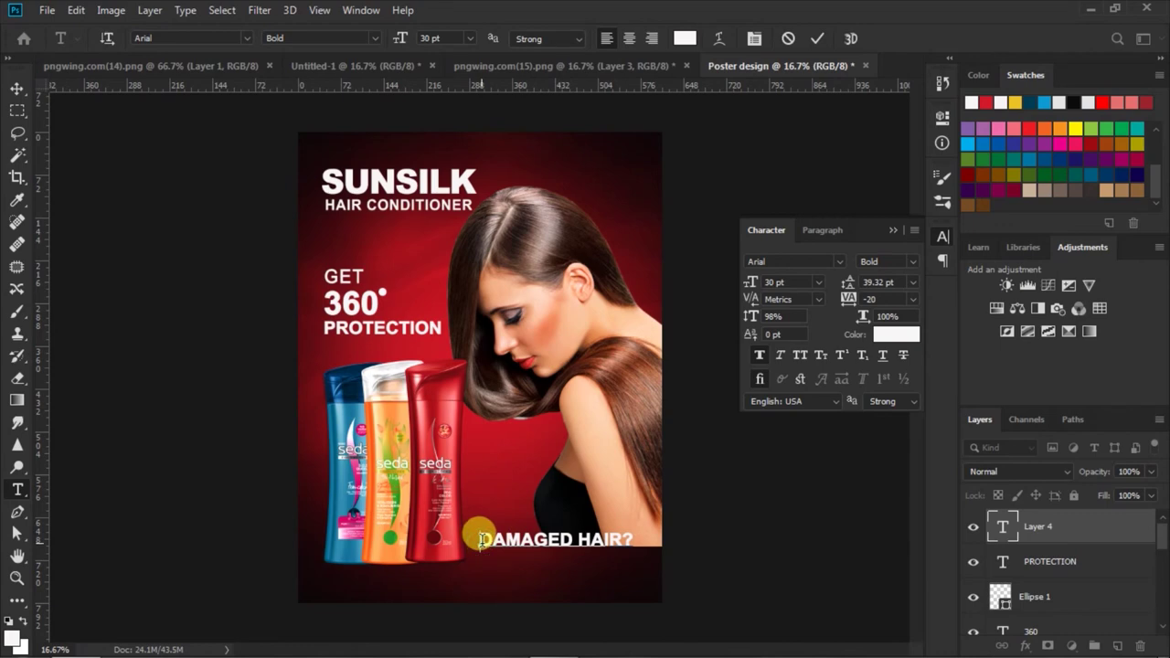
# Restyle DAMAGED HAIR? to Arial Black, Faux Bold off, 101% horizontal scale, and commit.
pyautogui.moveTo(480, 540); pyautogui.dragTo(640, 539)
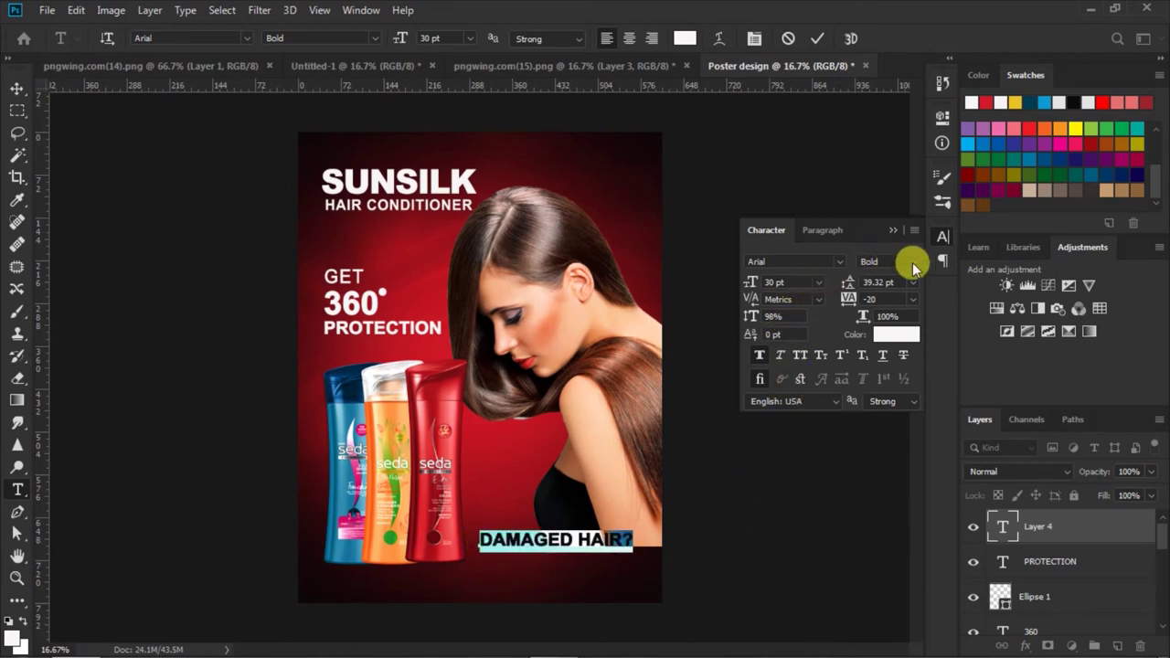
pyautogui.click(912, 262)
pyautogui.click(928, 347)
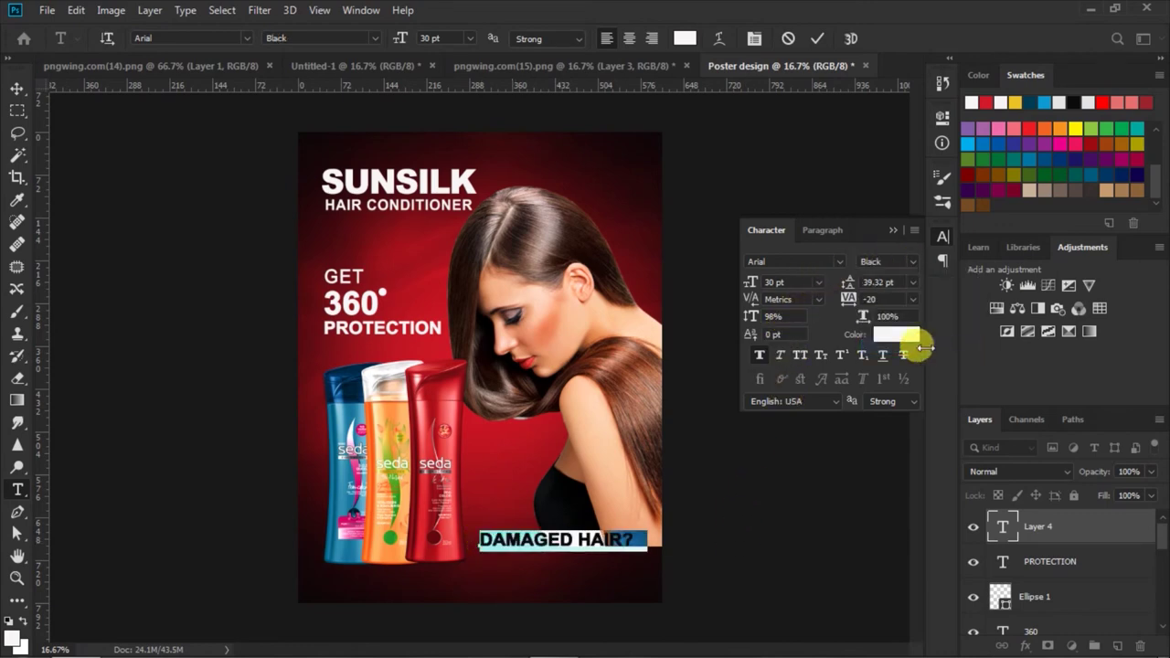
pyautogui.click(759, 356)
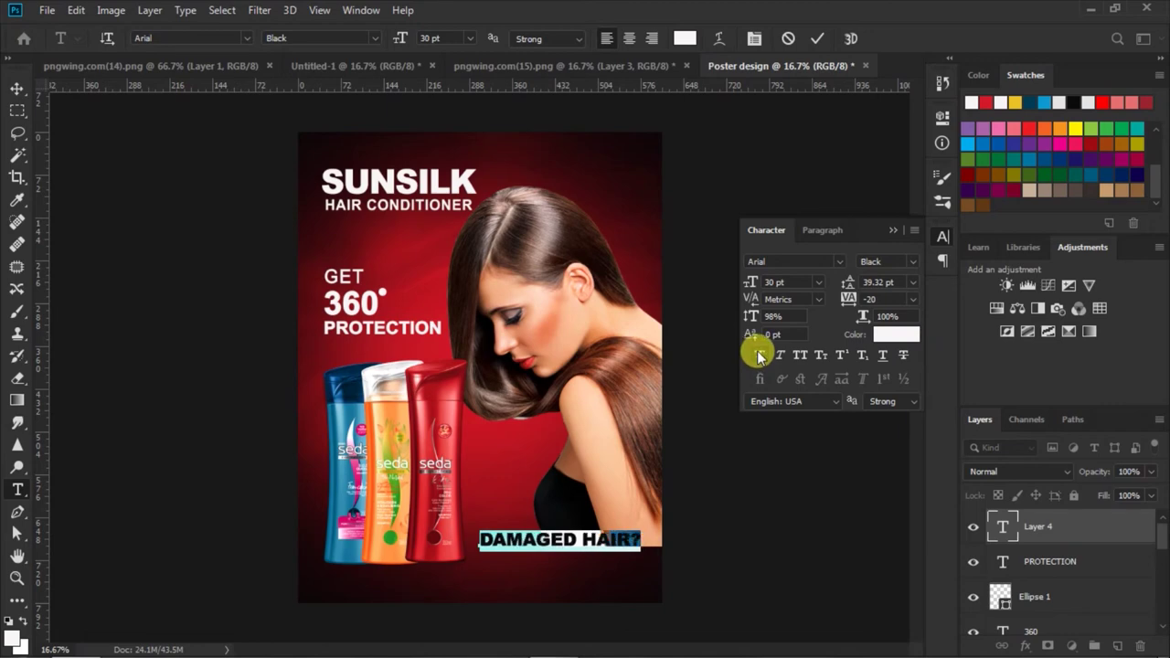
pyautogui.moveTo(749, 316); pyautogui.dragTo(755, 317)
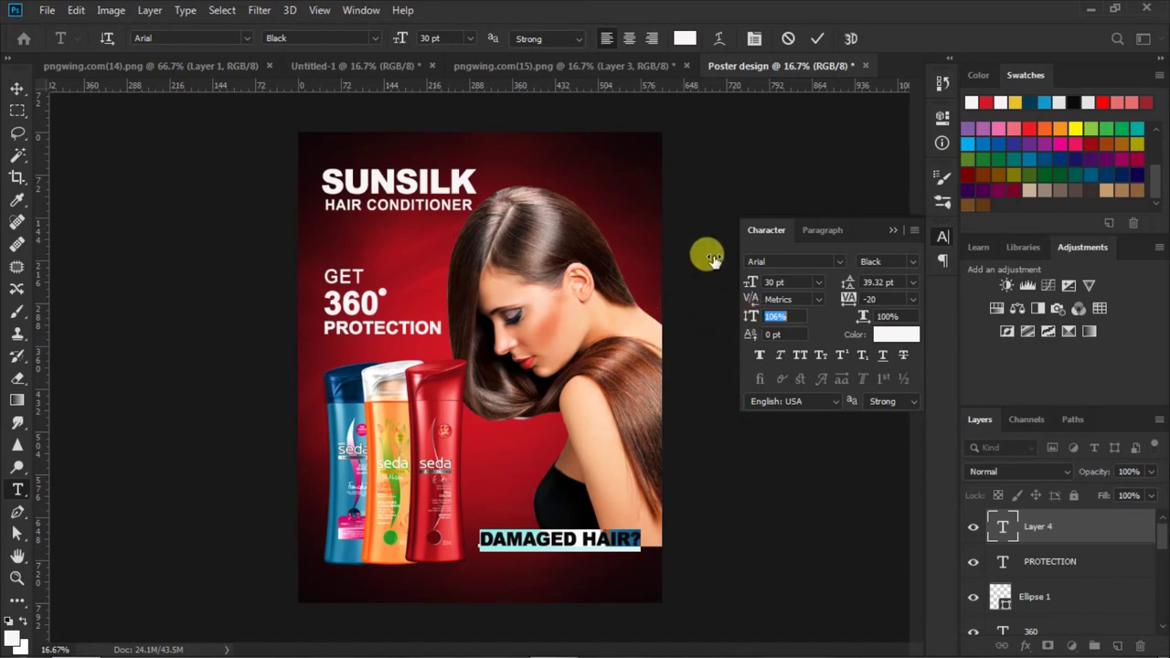
pyautogui.click(818, 38)
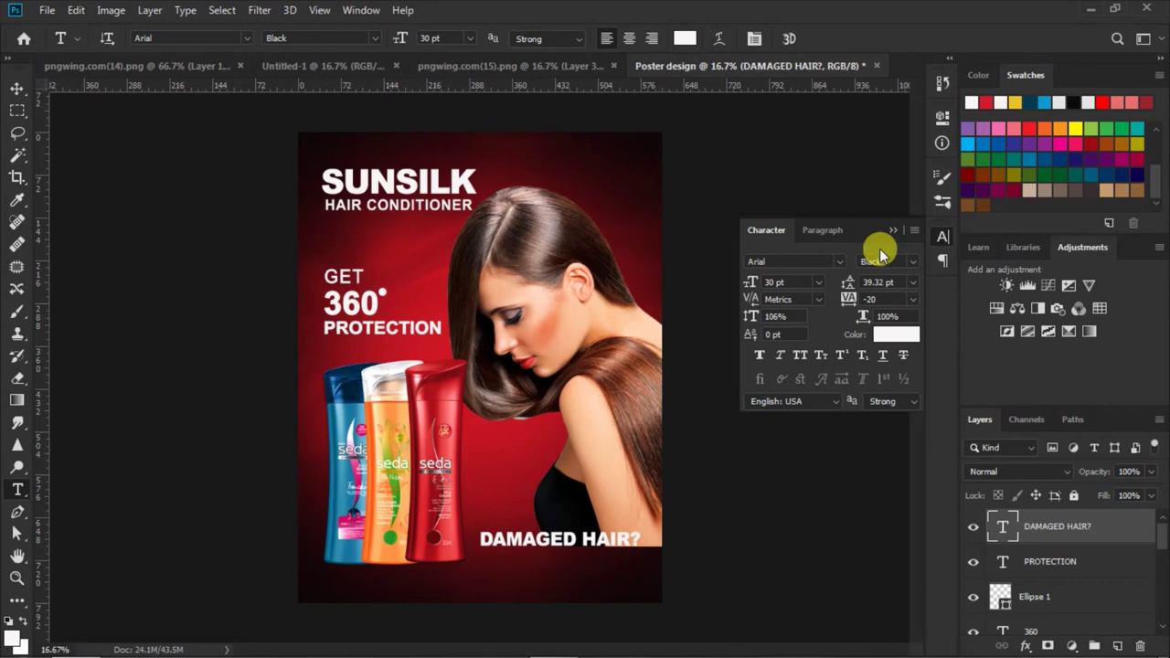
pyautogui.click(893, 230)
pyautogui.click(17, 91)
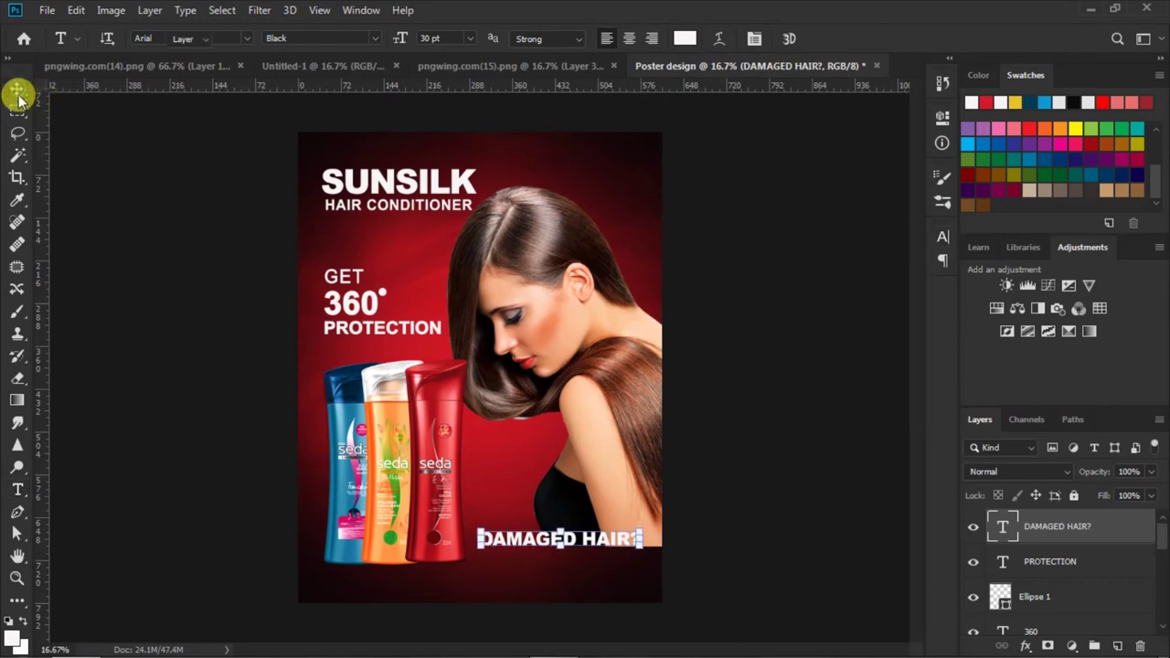
pyautogui.click(1031, 561)
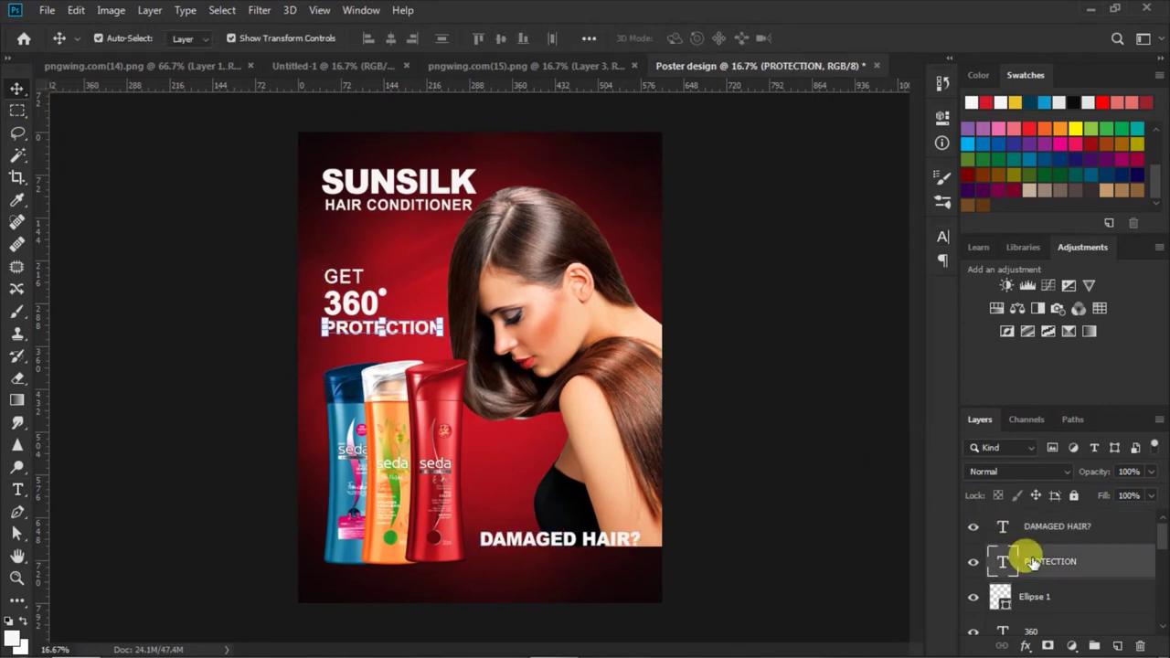
# Draw a red-filled rectangle behind the DAMAGED HAIR? text.
pyautogui.click(19, 601)
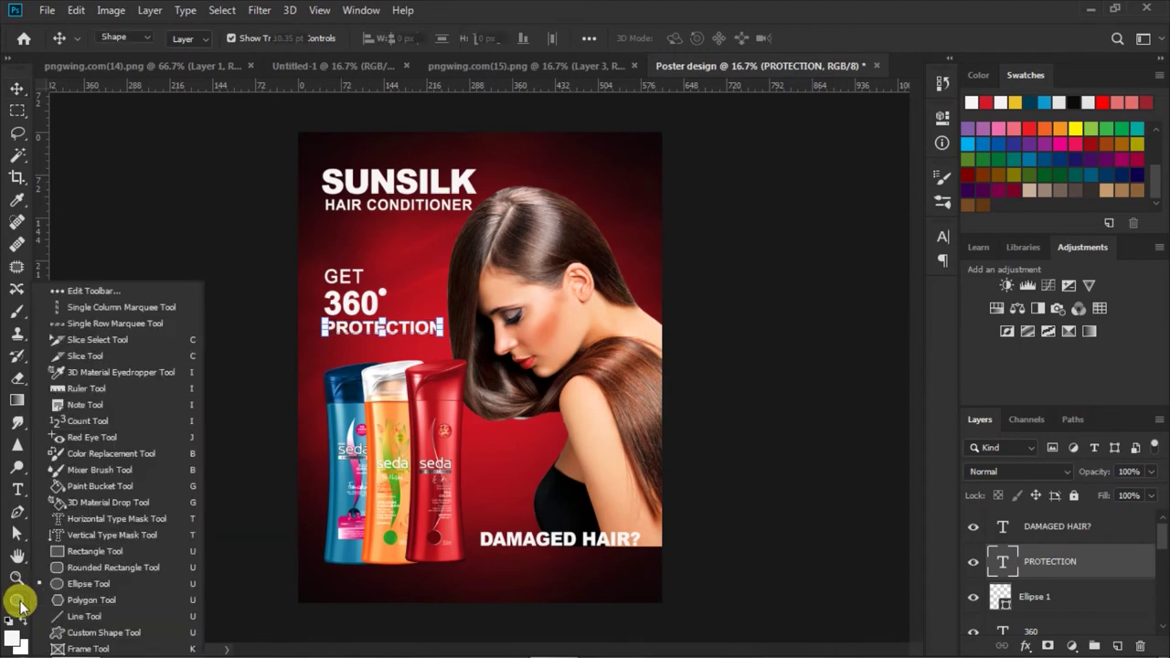
pyautogui.click(83, 551)
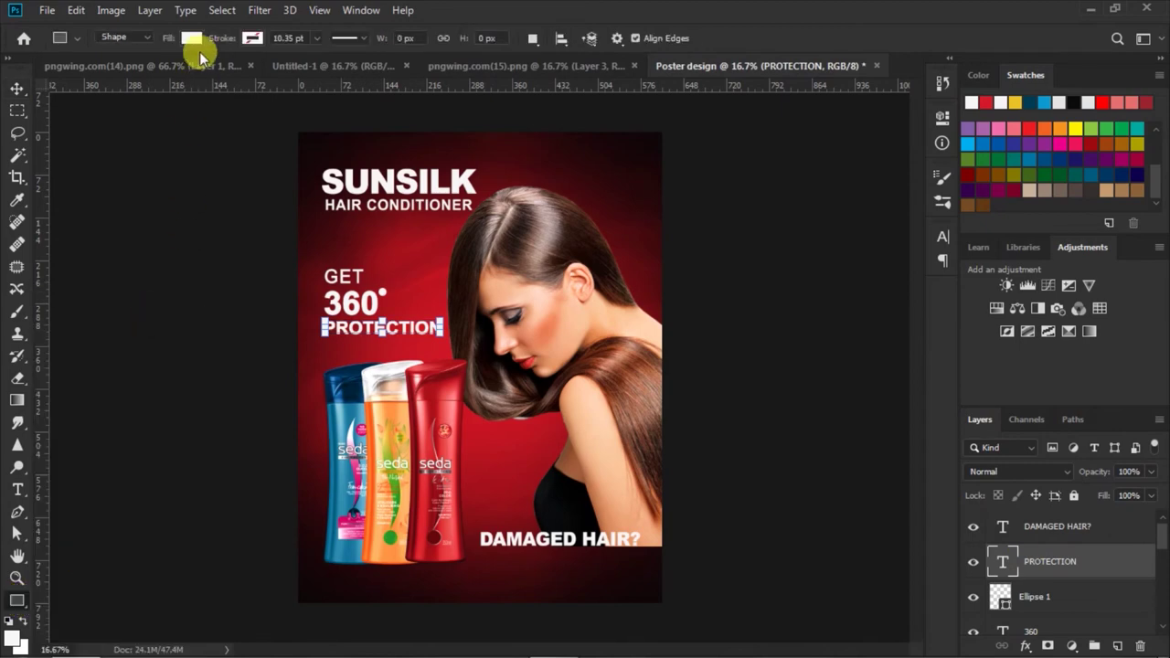
pyautogui.click(190, 37)
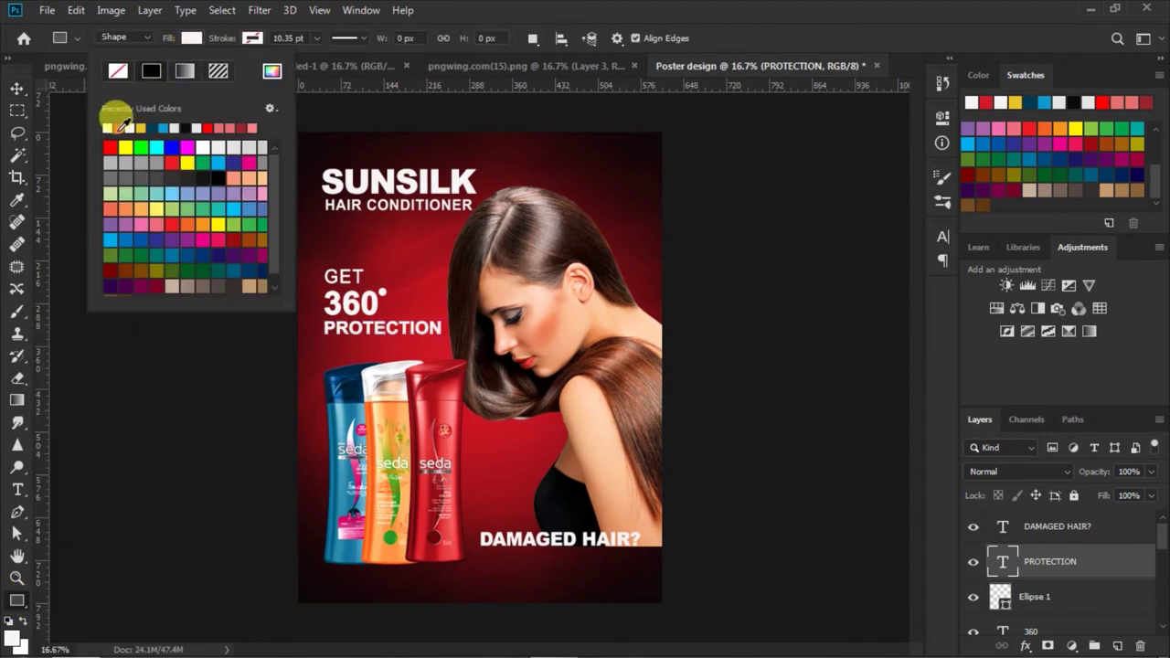
pyautogui.click(118, 128)
pyautogui.click(190, 37)
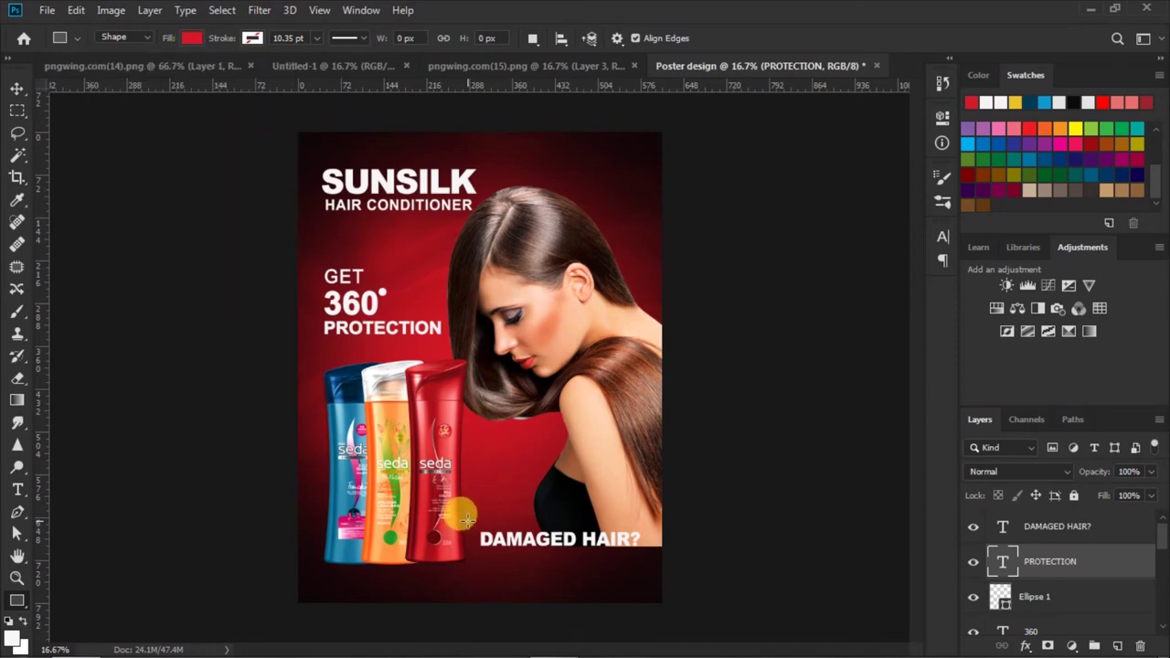
pyautogui.moveTo(466, 521); pyautogui.dragTo(687, 552)
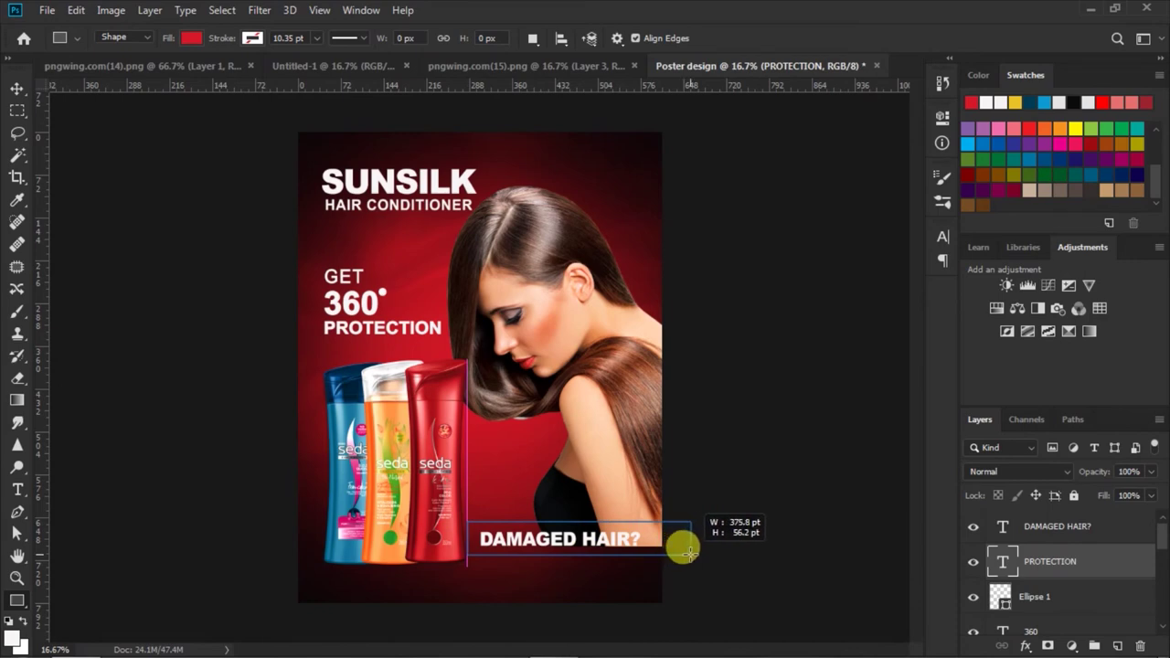
pyautogui.moveTo(687, 552); pyautogui.dragTo(687, 552)
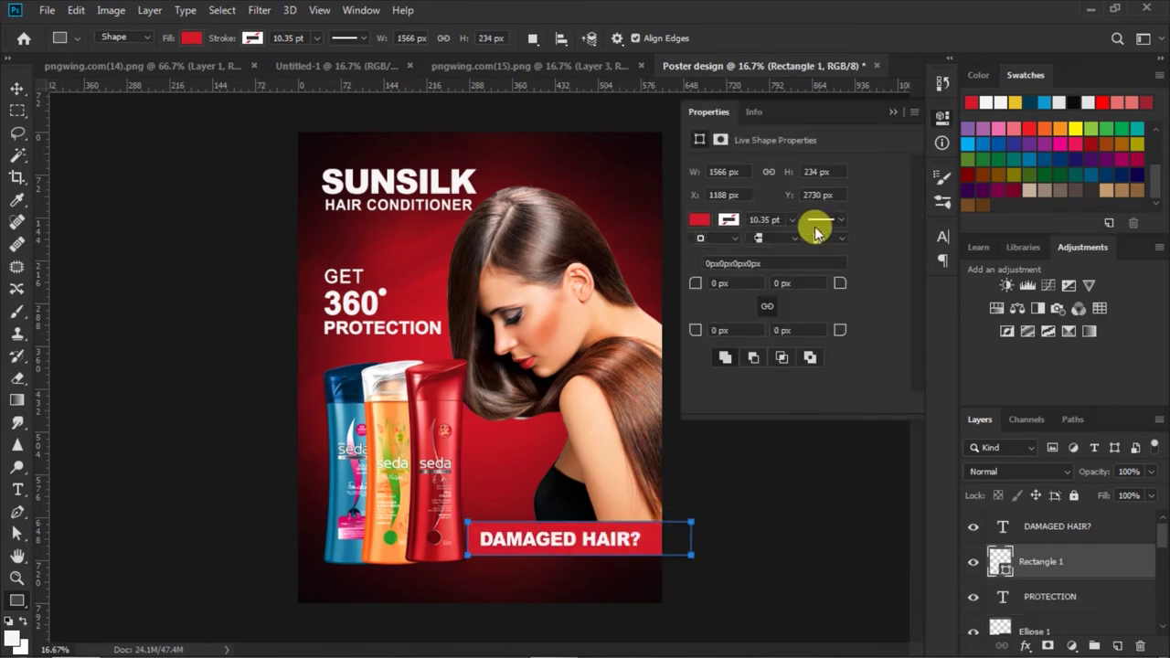
# Vertically centre DAMAGED HAIR? on the red rectangle.
pyautogui.click(891, 112)
pyautogui.click(17, 89)
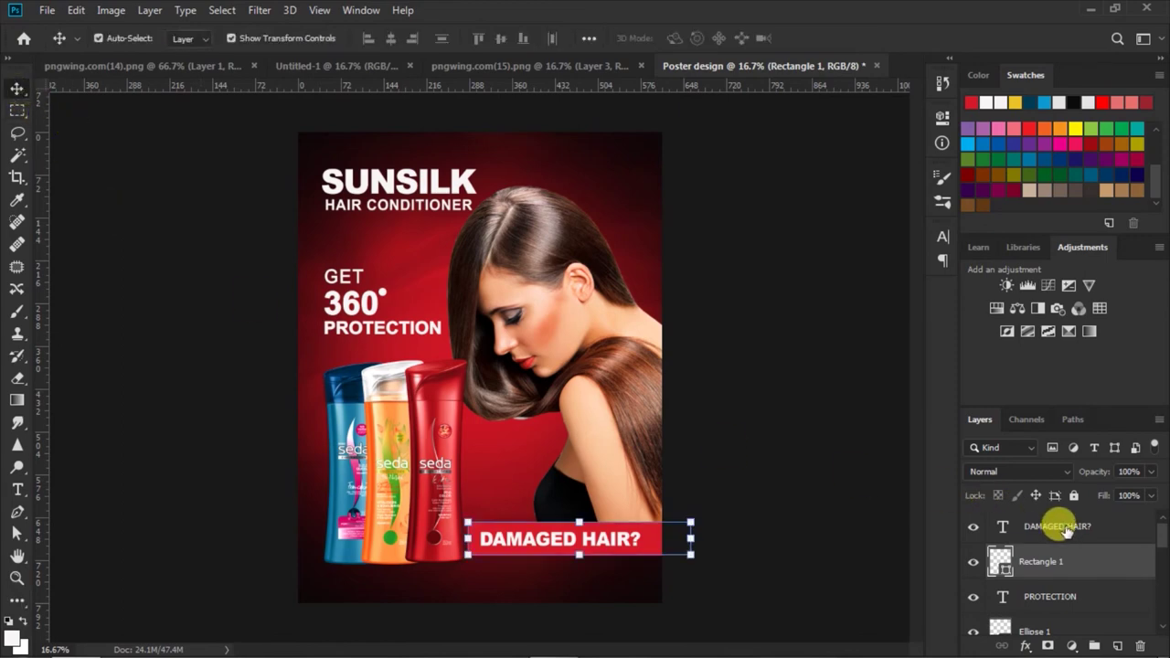
pyautogui.keyDown('shift'); pyautogui.click(1066, 530); pyautogui.keyUp('shift')
pyautogui.click(501, 41)
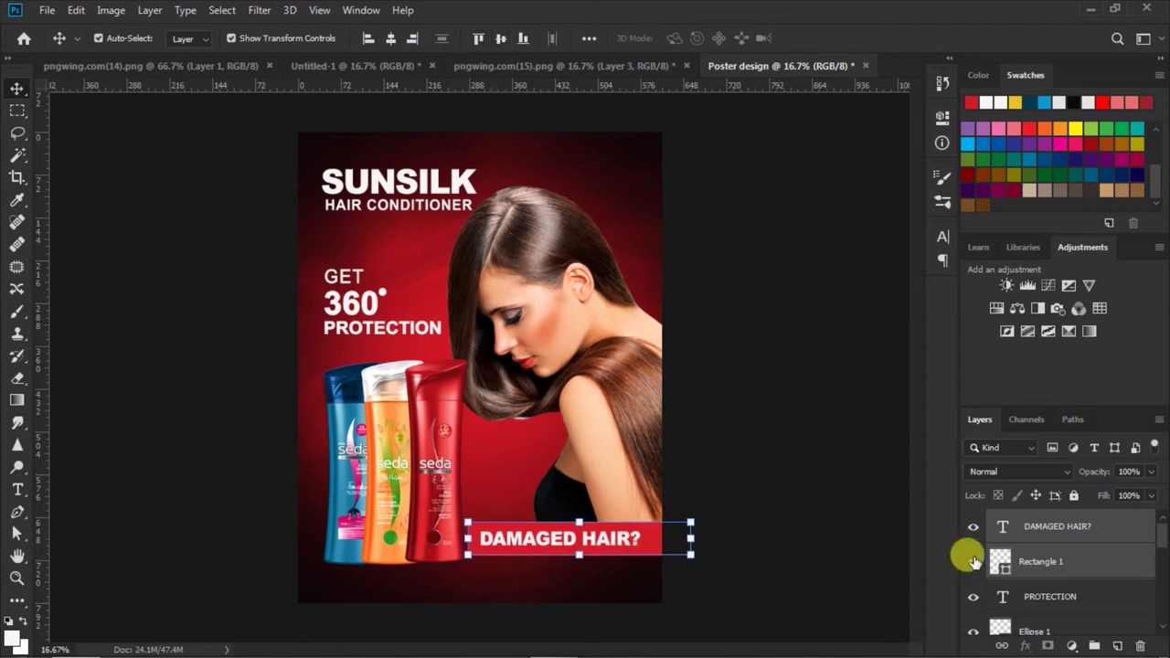
pyautogui.click(1006, 559)
# Fade the red banner with a gradient on a new layer mask.
pyautogui.click(1048, 645)
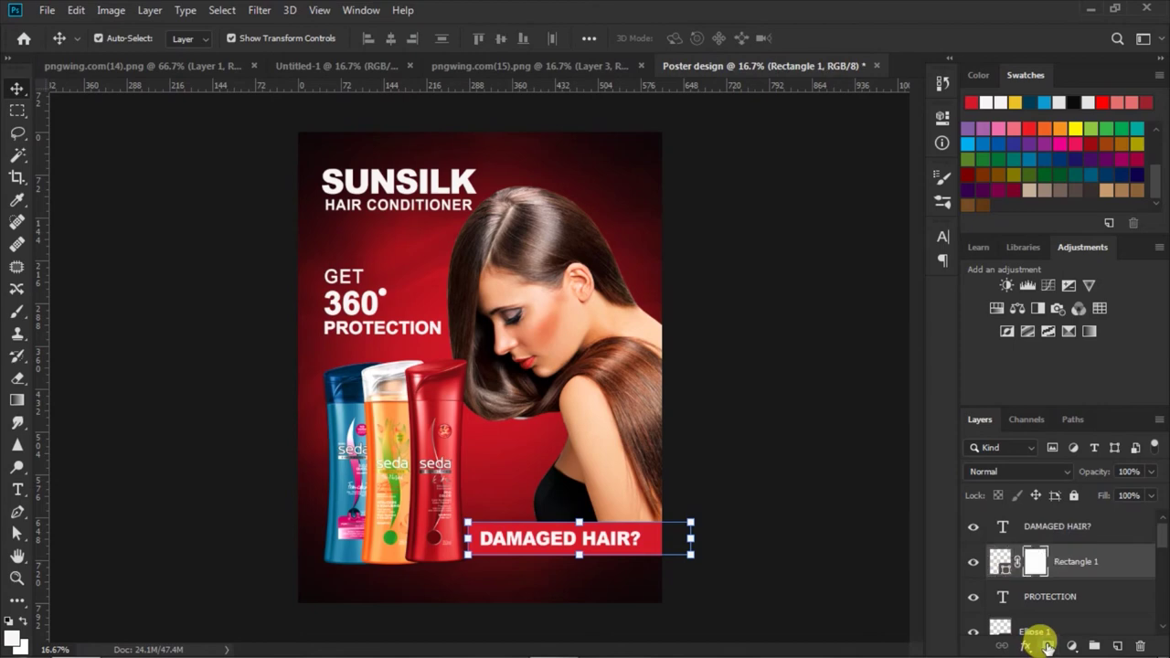
pyautogui.click(20, 400)
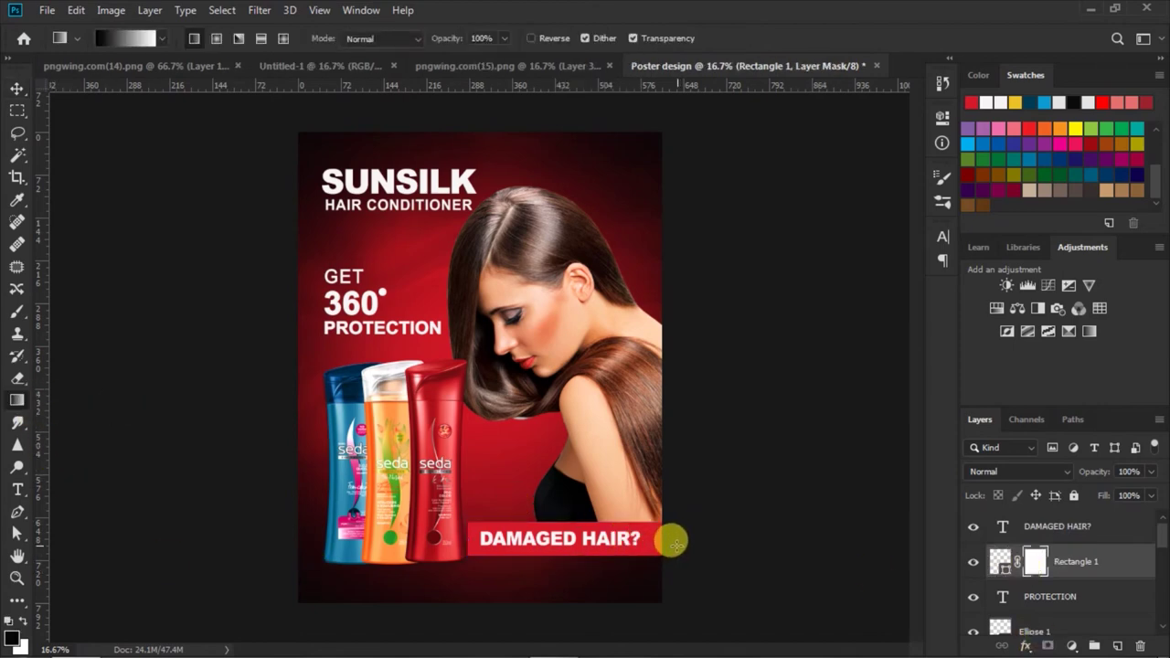
pyautogui.moveTo(694, 540); pyautogui.dragTo(564, 540)
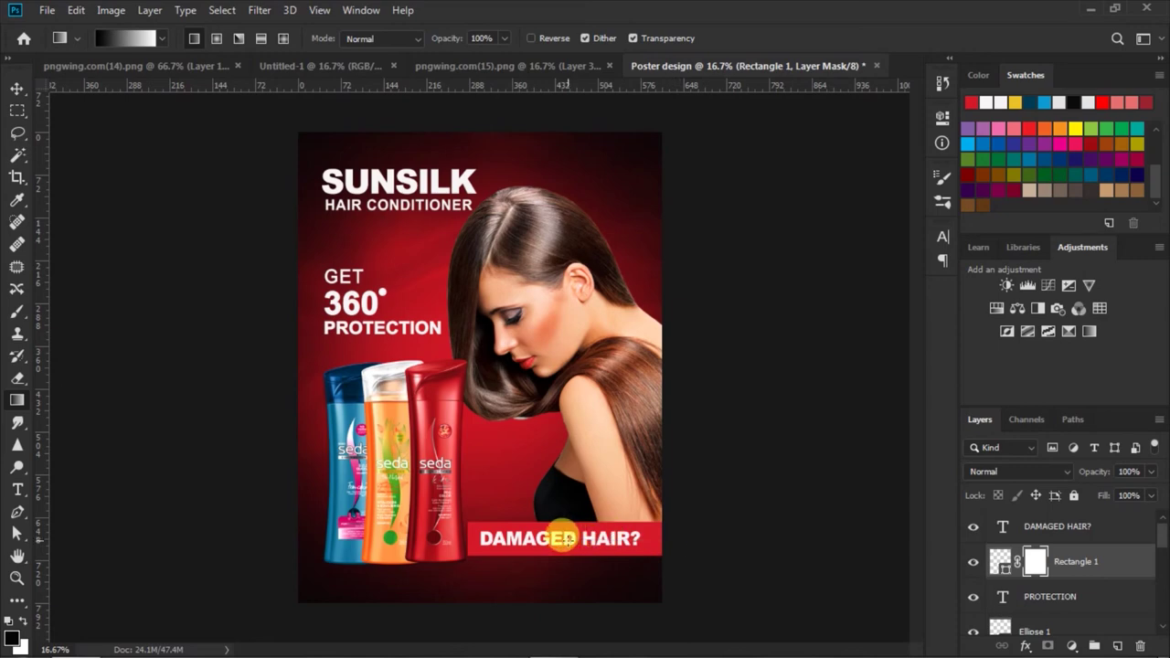
# Nudge the woman photo down and shift the bottles slightly left and down.
pyautogui.click(16, 89)
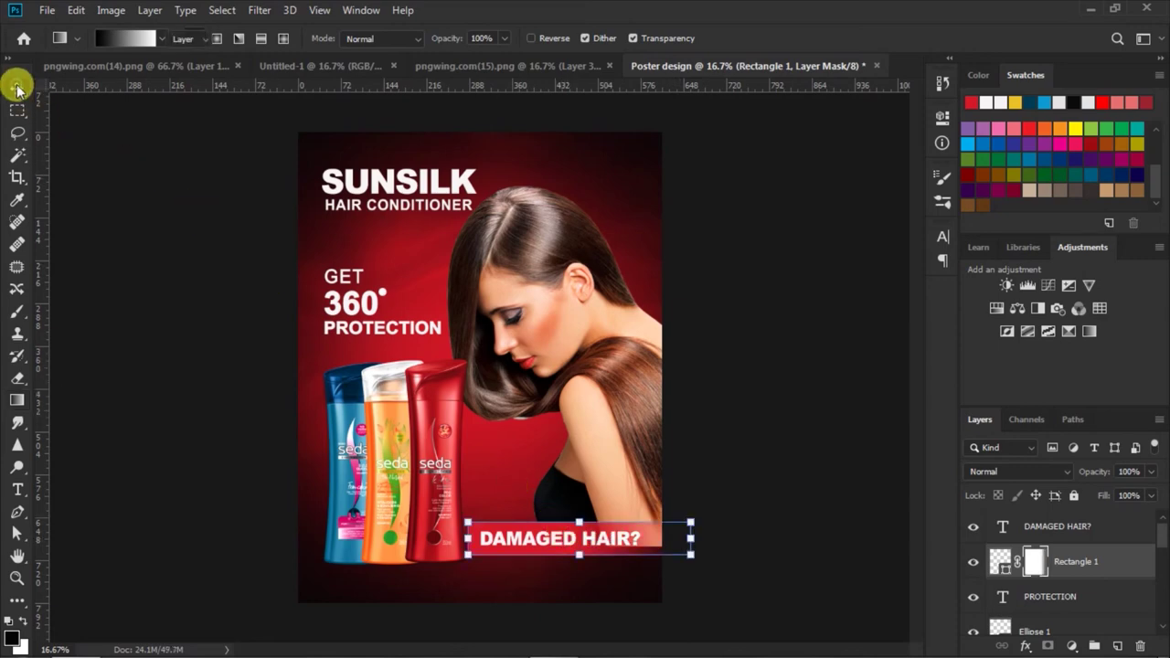
pyautogui.click(630, 359)
pyautogui.hotkey('shift', 'Down')
pyautogui.hotkey('shift', 'Down')
pyautogui.hotkey('shift', 'Down')
pyautogui.hotkey('shift', 'Down')
pyautogui.hotkey('shift', 'Down')
pyautogui.hotkey('shift', 'Down')
pyautogui.hotkey('shift', 'Down')
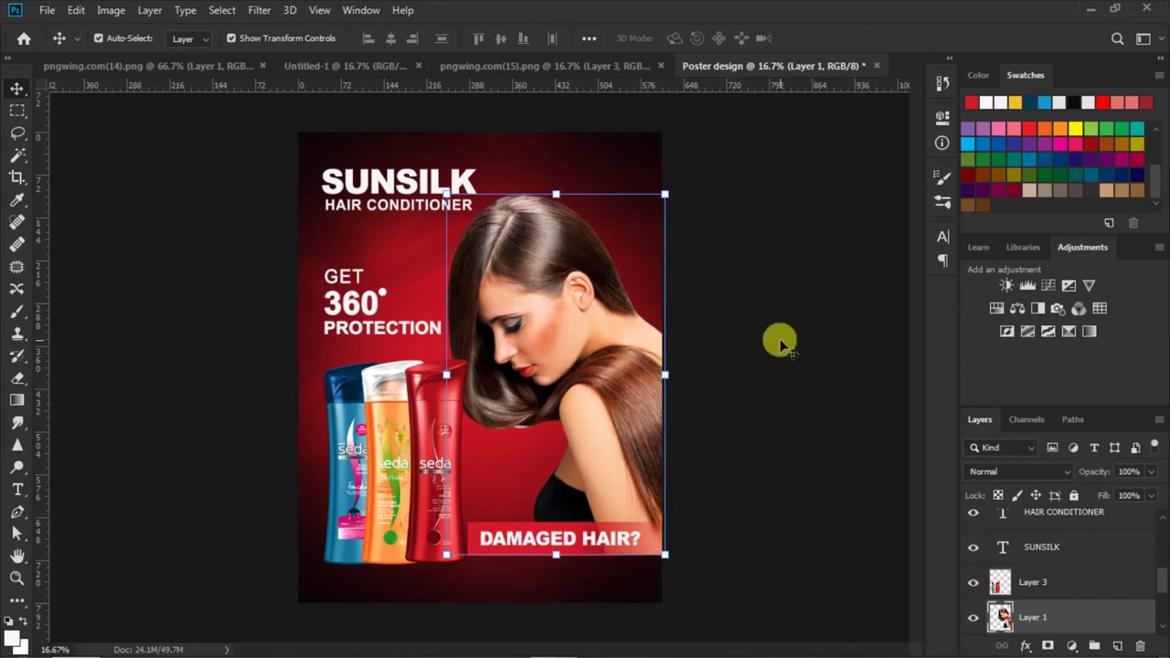
pyautogui.click(782, 345)
pyautogui.click(418, 430)
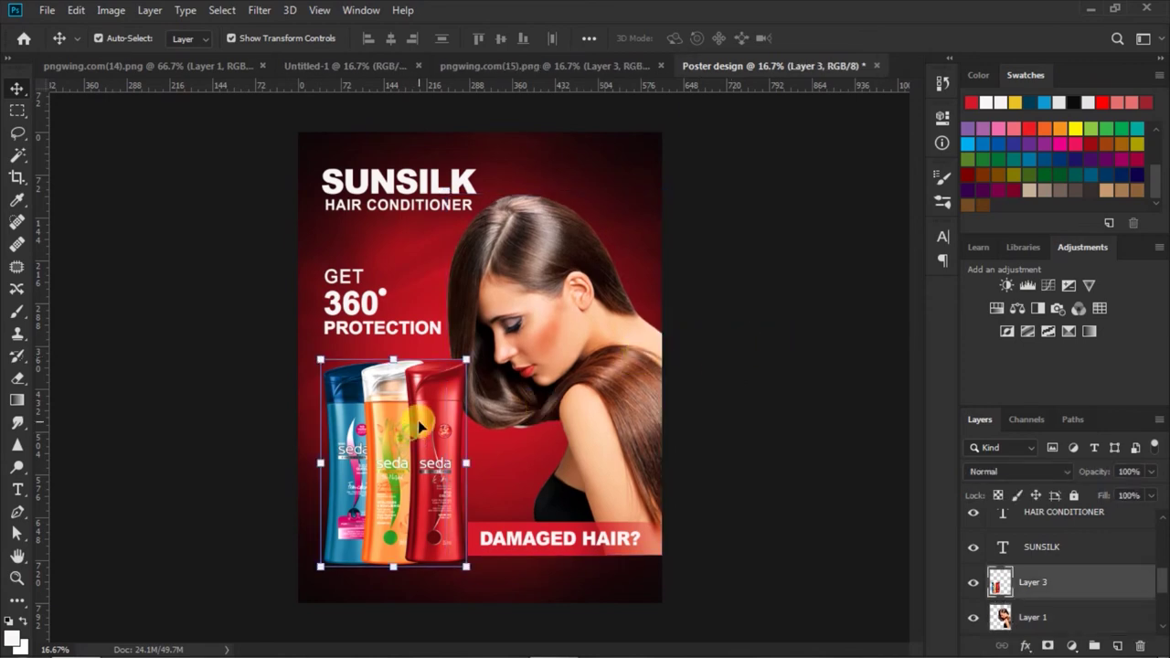
pyautogui.moveTo(418, 429); pyautogui.dragTo(416, 432)
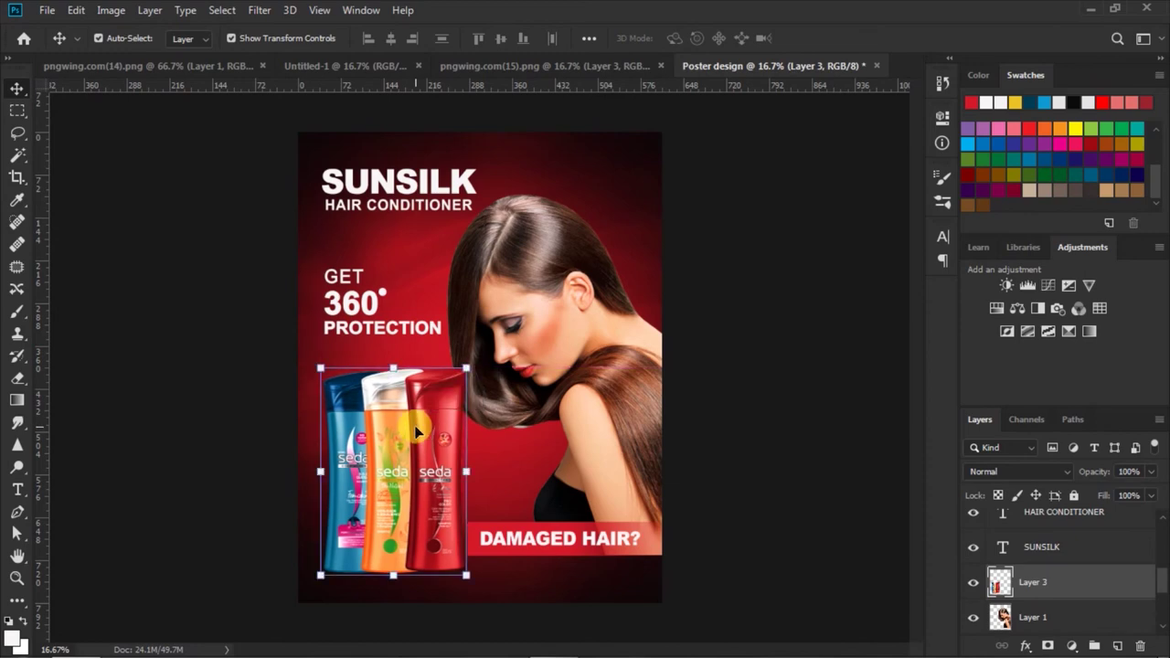
pyautogui.click(801, 391)
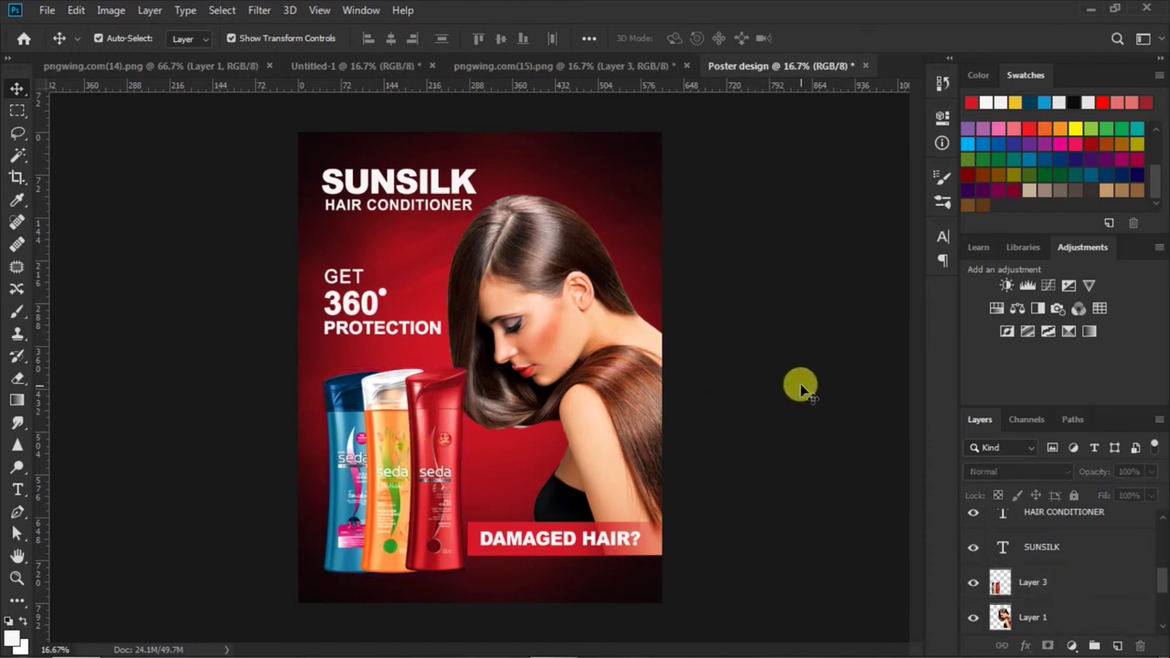
# Set the Type tool to Bernardo Moda Contrast at 40 pt.
pyautogui.click(17, 492)
pyautogui.click(244, 38)
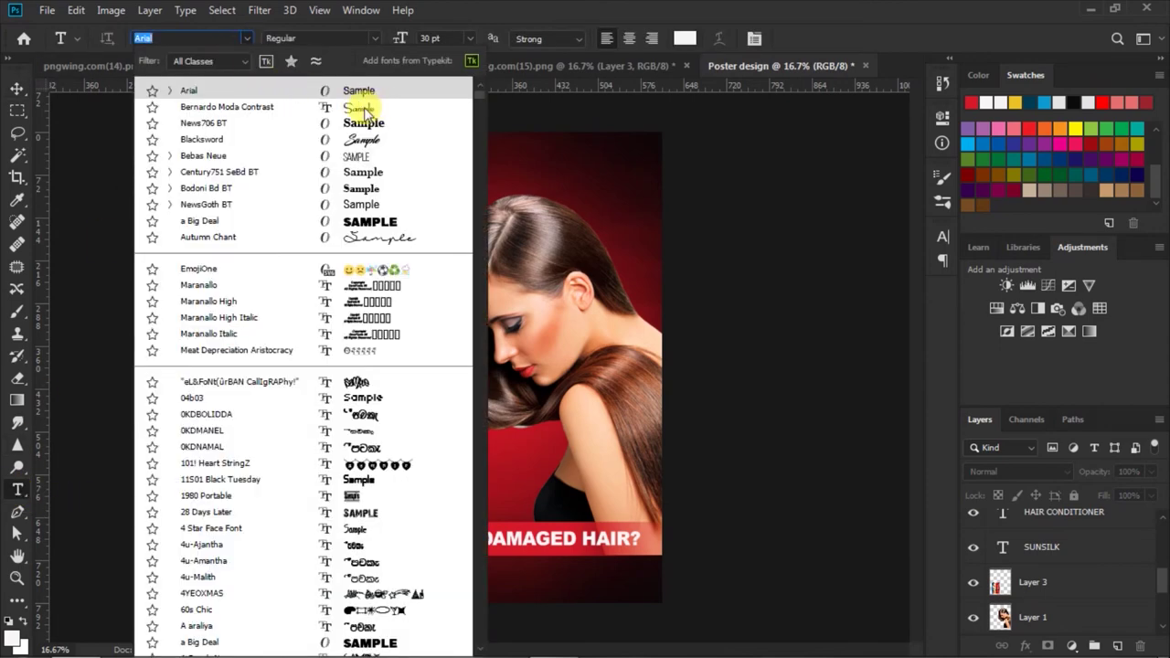
pyautogui.click(365, 107)
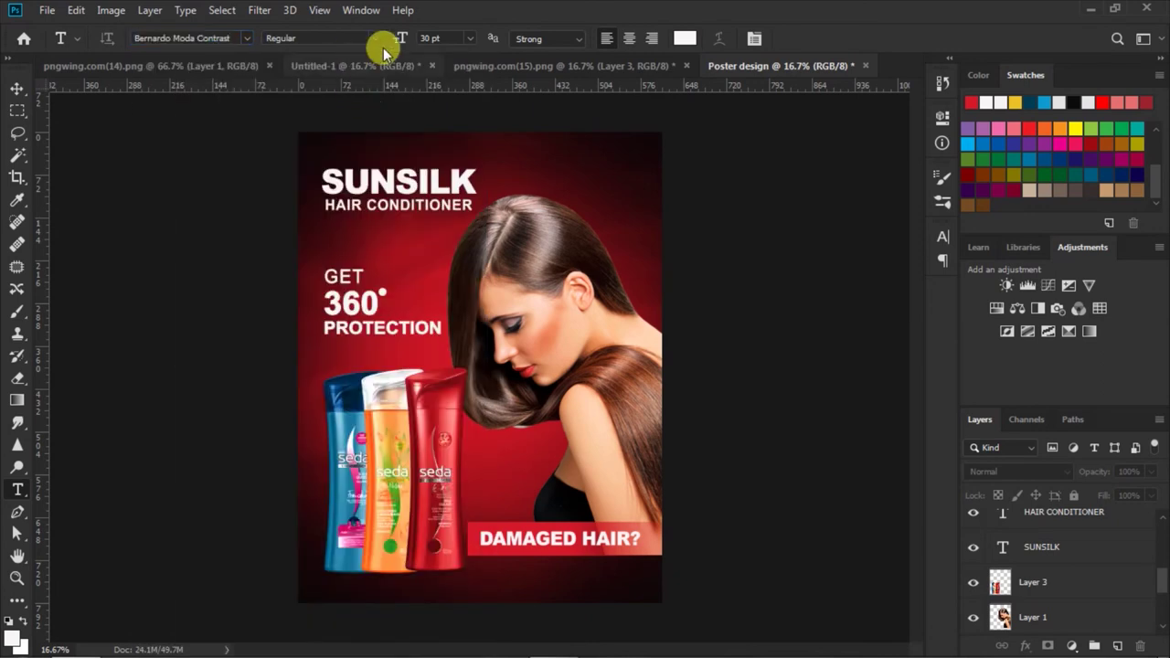
pyautogui.click(426, 37)
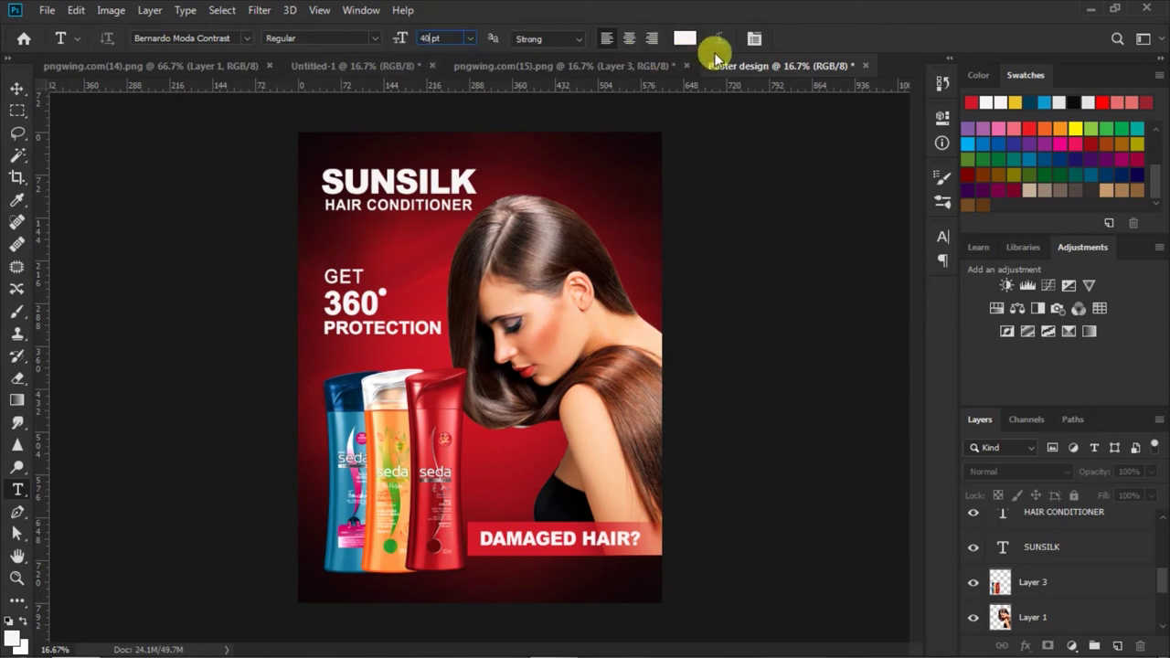
pyautogui.click(944, 238)
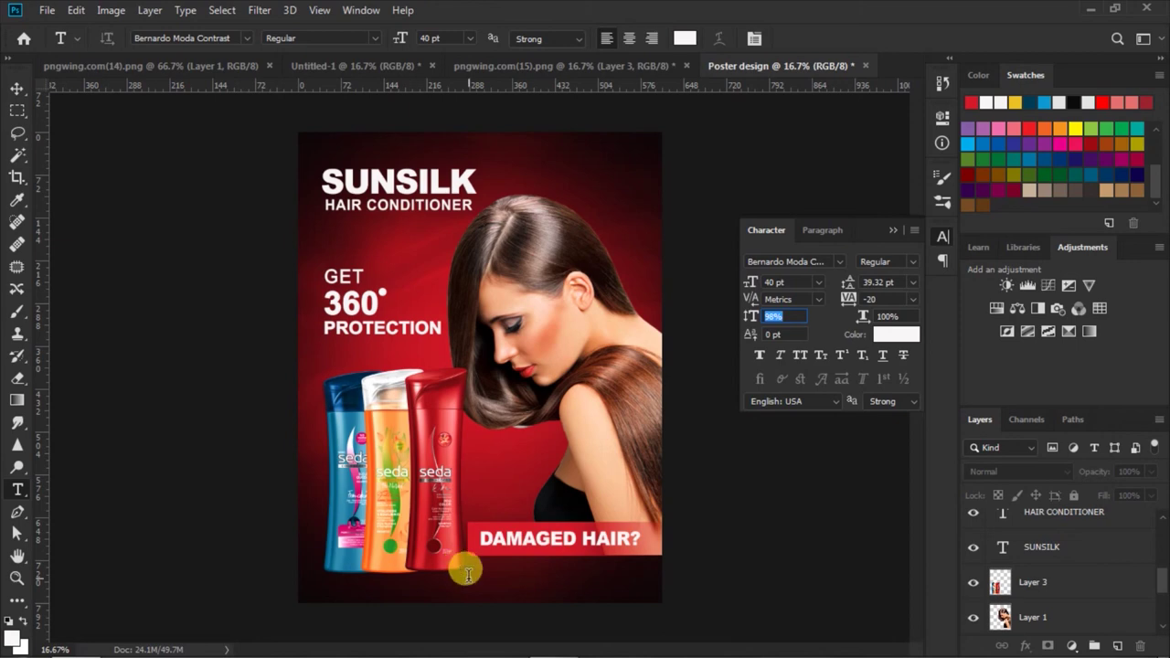
# Add the tagline "Don't worry about it" just under the banner and settle its position.
pyautogui.click(467, 573)
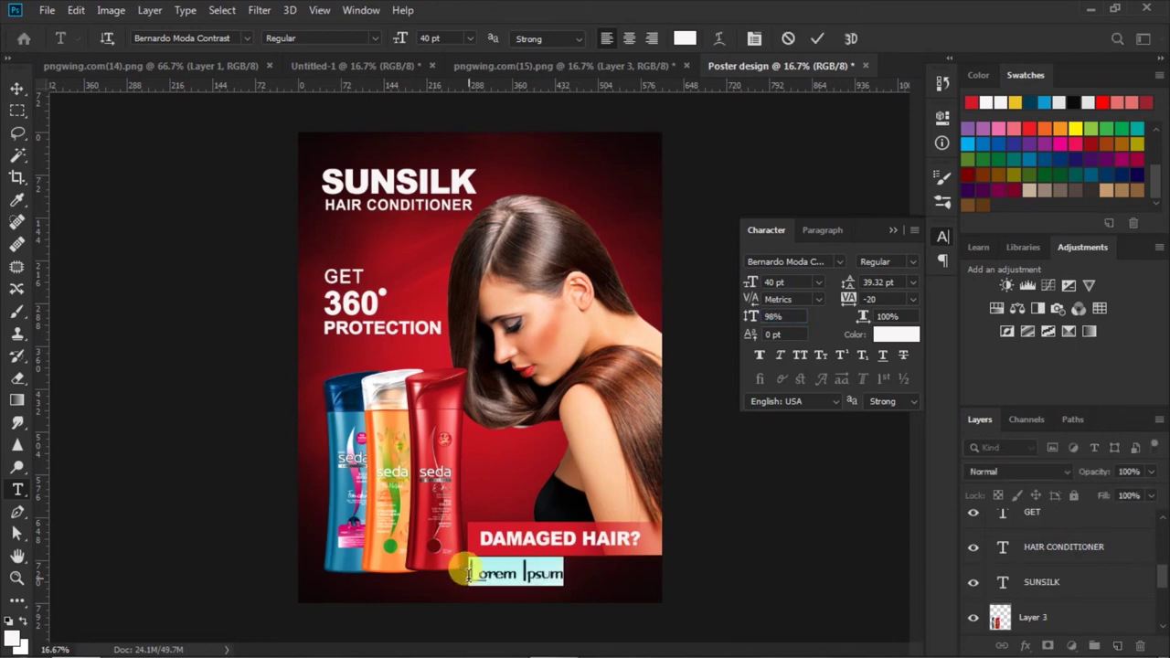
pyautogui.press('BackSpace')
pyautogui.write("Don't worry about it")
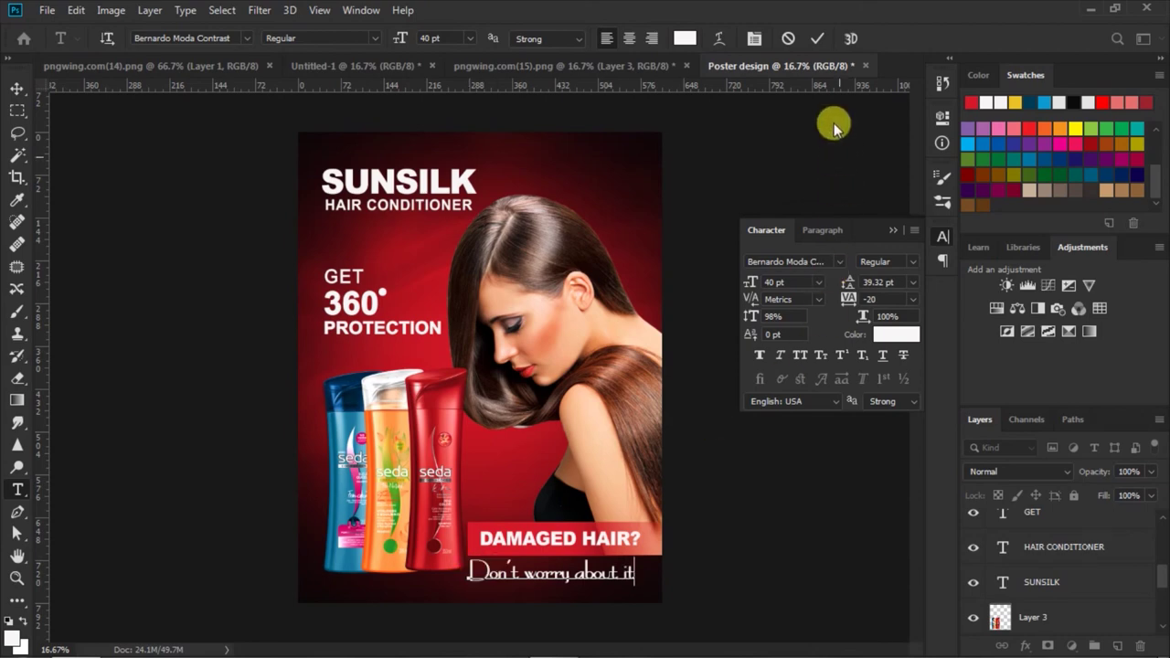
pyautogui.click(819, 38)
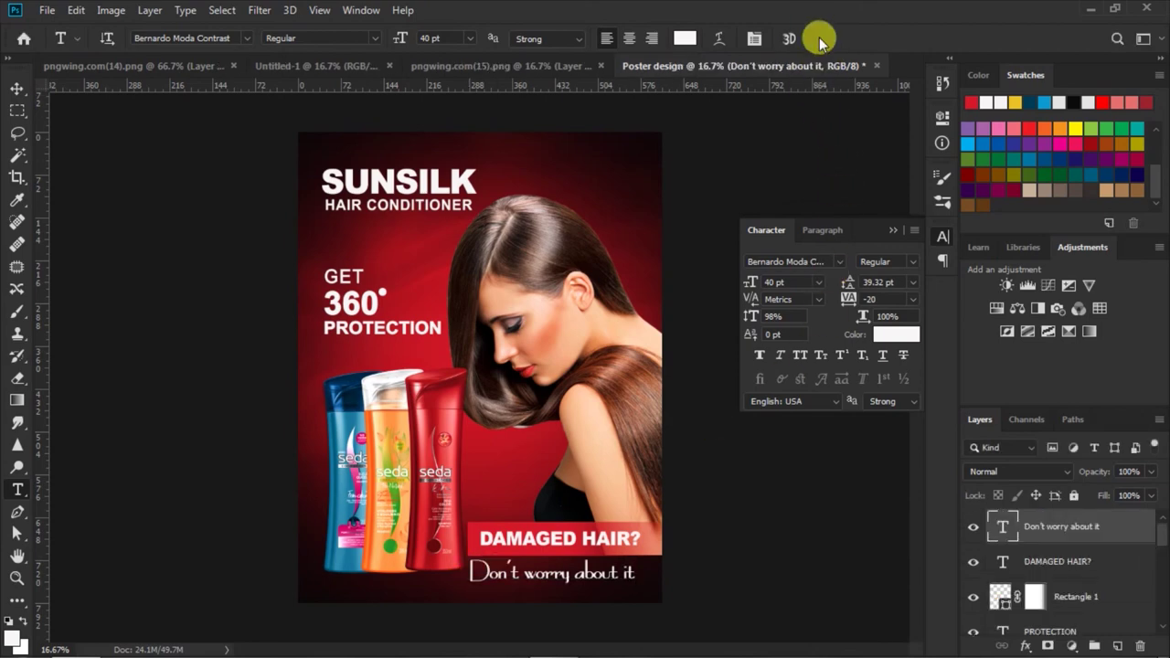
pyautogui.click(891, 231)
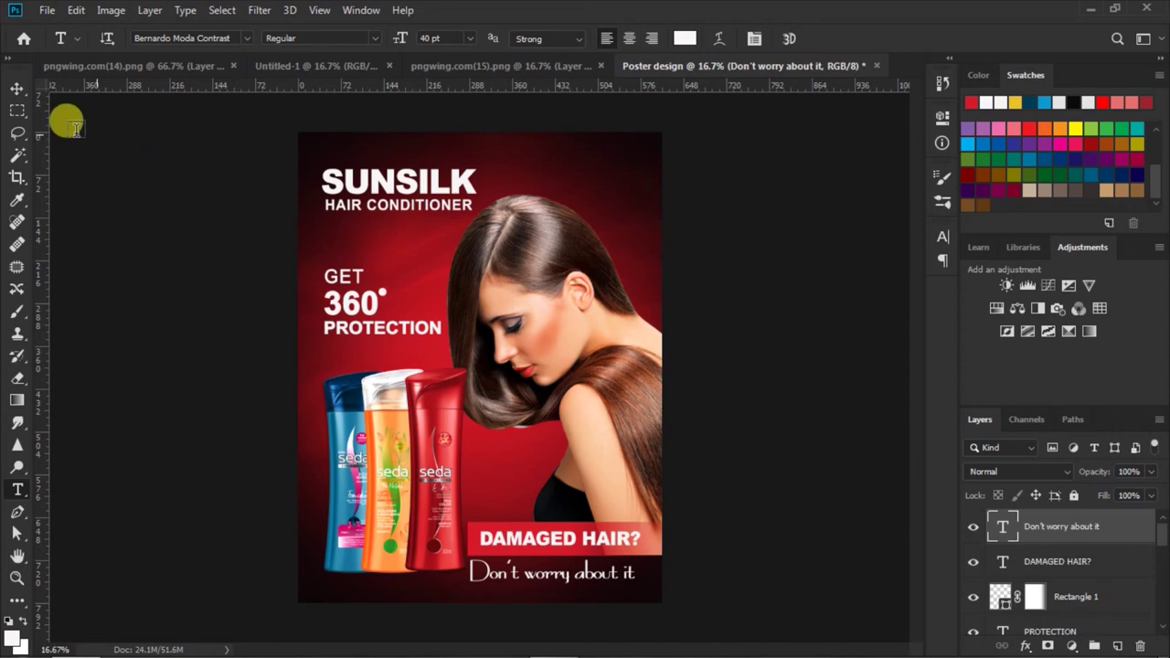
pyautogui.click(17, 88)
pyautogui.moveTo(585, 572); pyautogui.dragTo(593, 572)
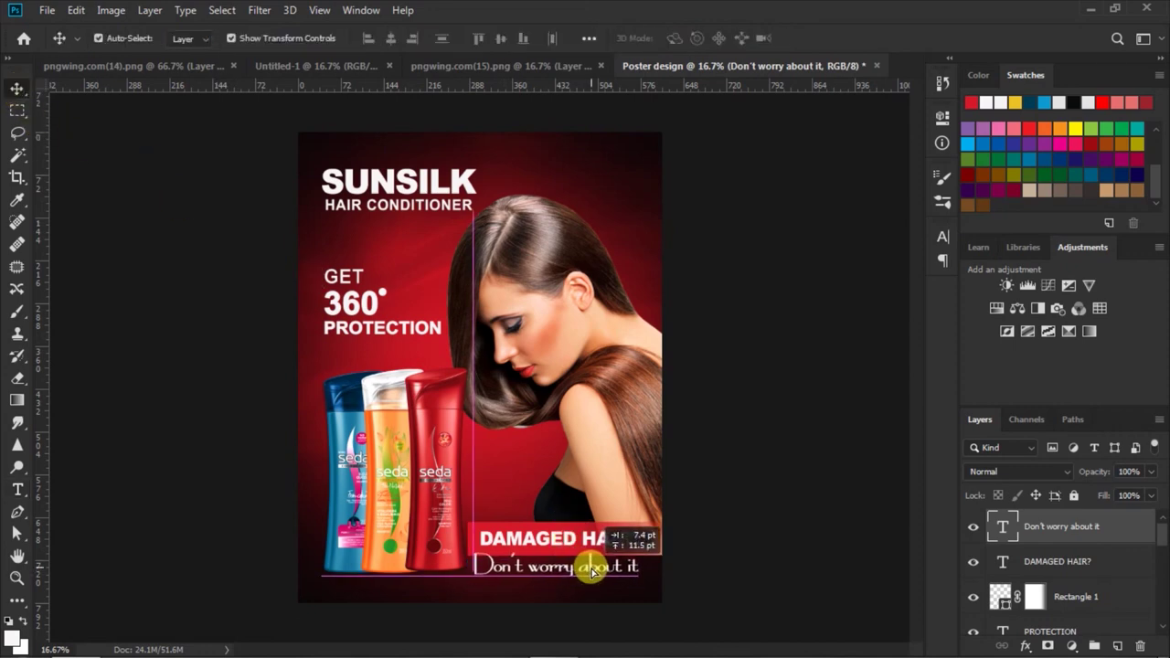
pyautogui.moveTo(593, 571); pyautogui.dragTo(593, 570)
pyautogui.click(776, 494)
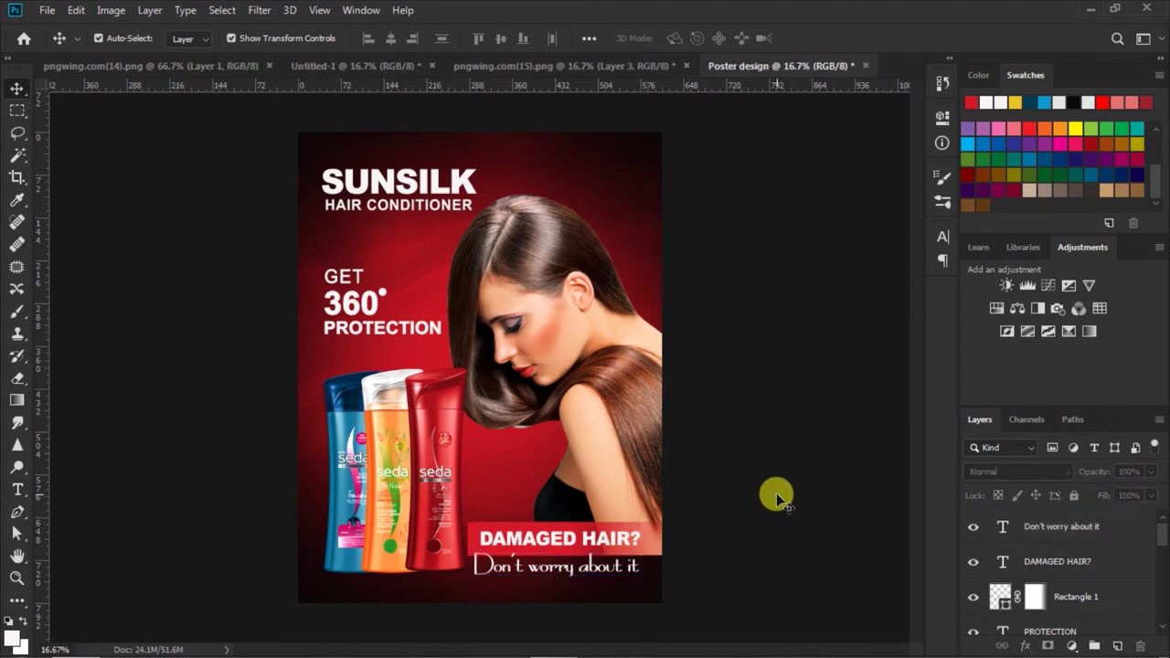
# Bring the light image from pngwing.com(15).png over the top of the poster.
pyautogui.click(538, 247)
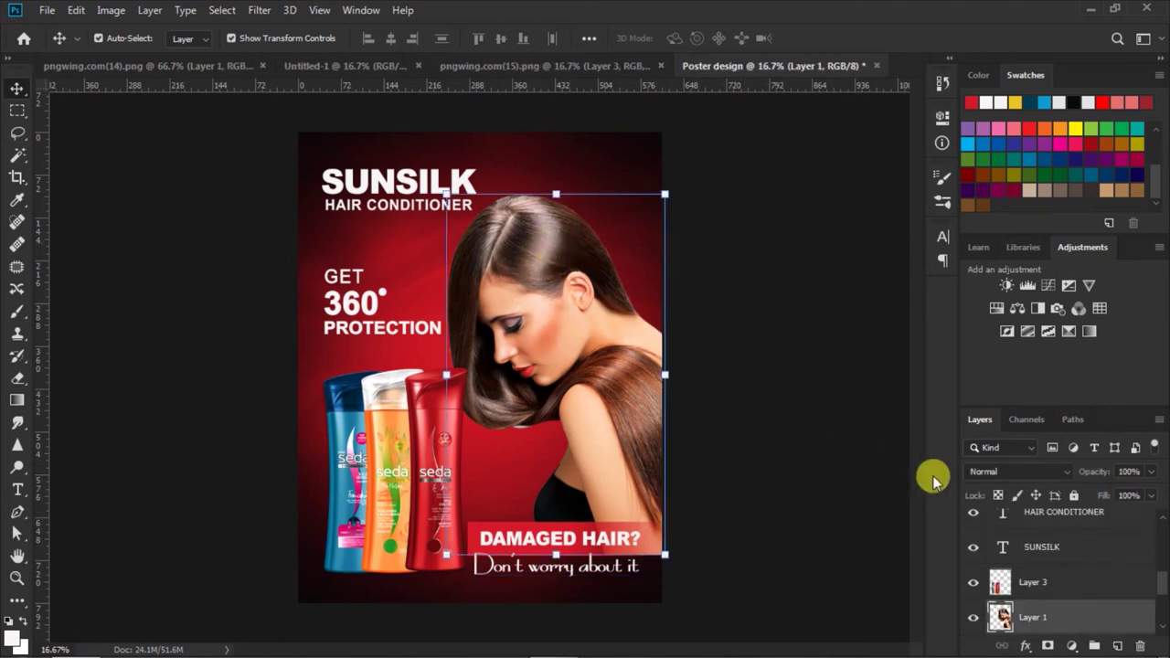
pyautogui.click(487, 69)
pyautogui.moveTo(488, 69)
pyautogui.mouseDown()
pyautogui.moveTo(529, 193)
pyautogui.moveTo(704, 110)
pyautogui.moveTo(407, 220)
pyautogui.mouseUp()
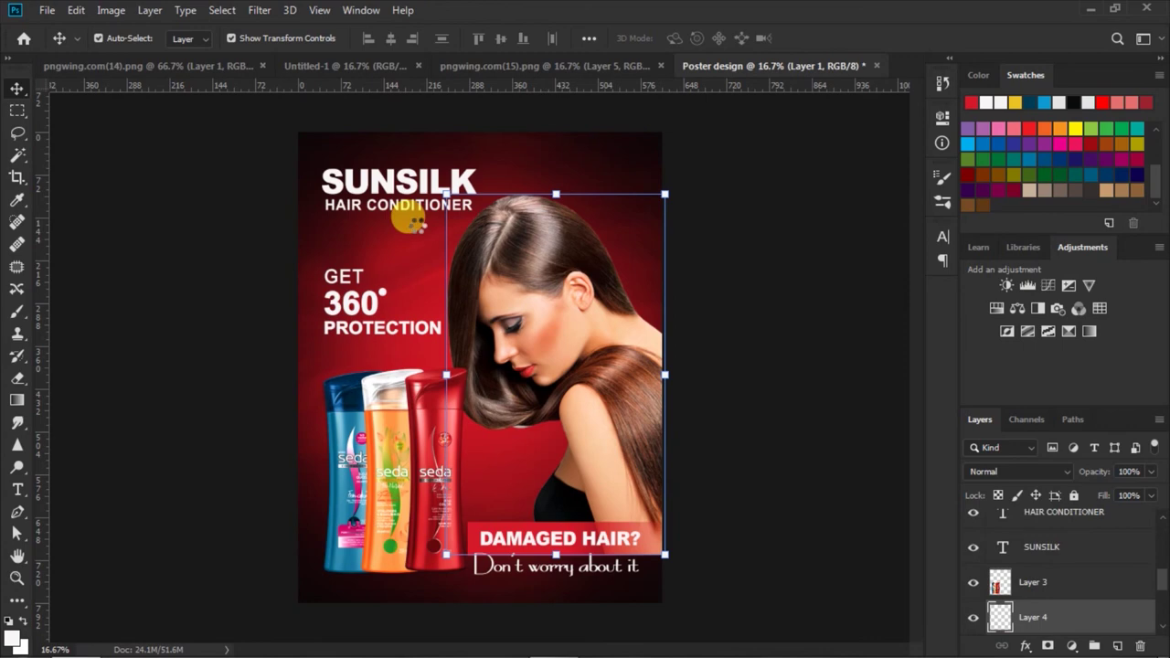
pyautogui.moveTo(500, 159)
pyautogui.mouseDown()
pyautogui.moveTo(538, 220)
pyautogui.moveTo(537, 202)
pyautogui.mouseUp()
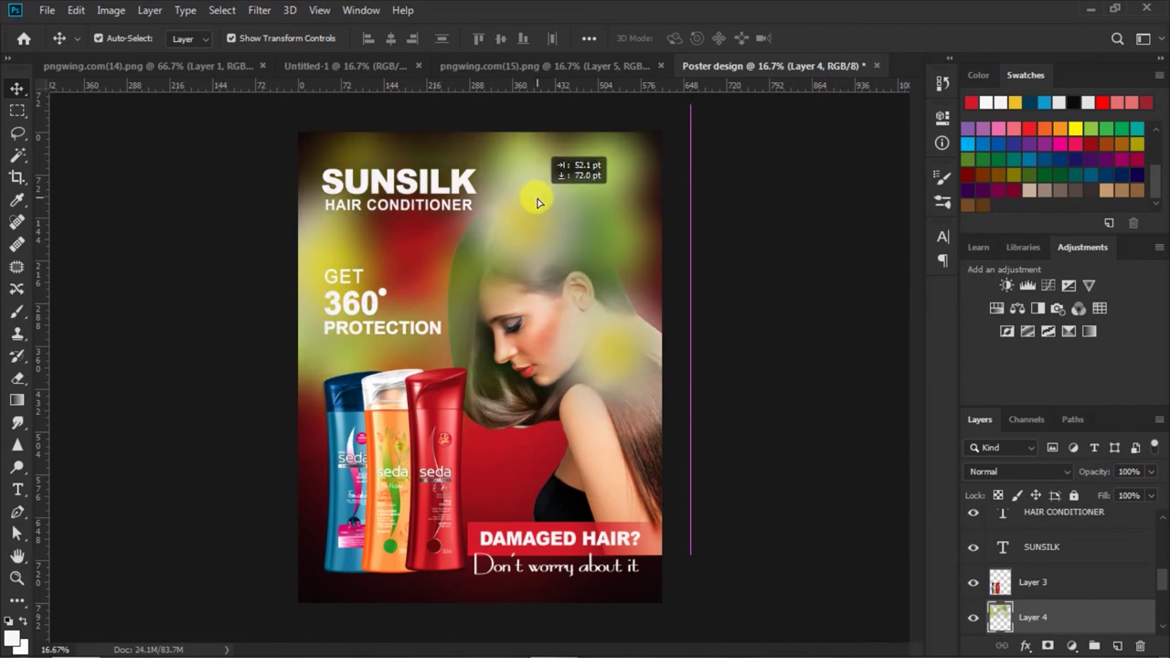
pyautogui.moveTo(538, 202); pyautogui.dragTo(536, 201)
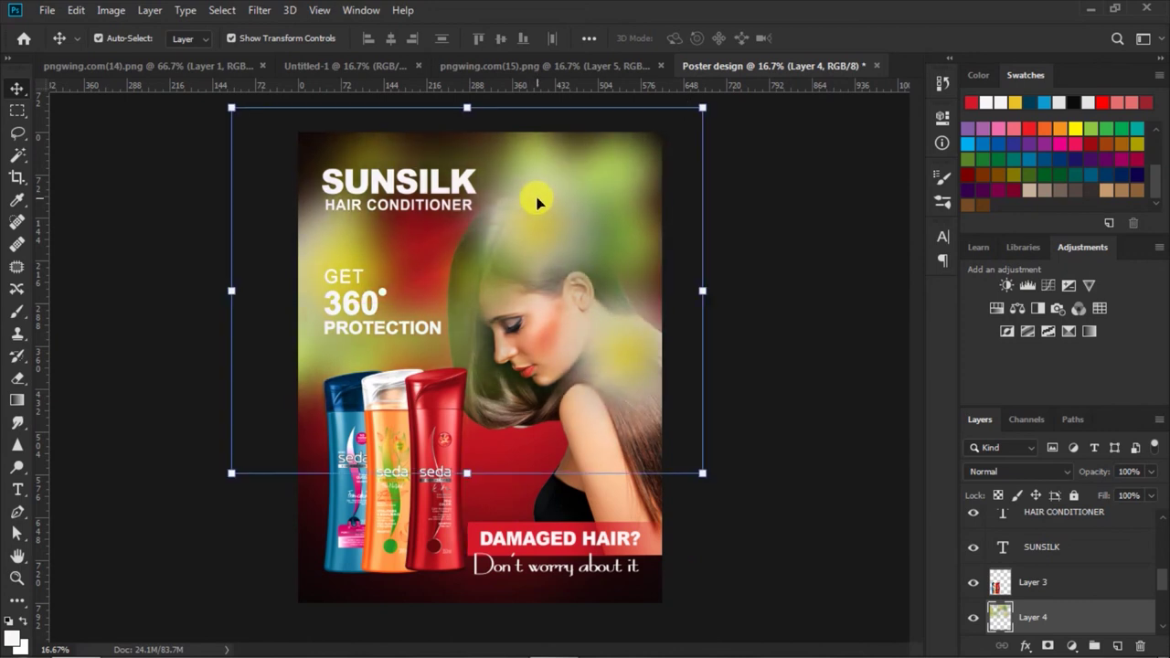
# Blend the light overlay in Vivid Light at 51% opacity and fine-tune its position.
pyautogui.click(1067, 473)
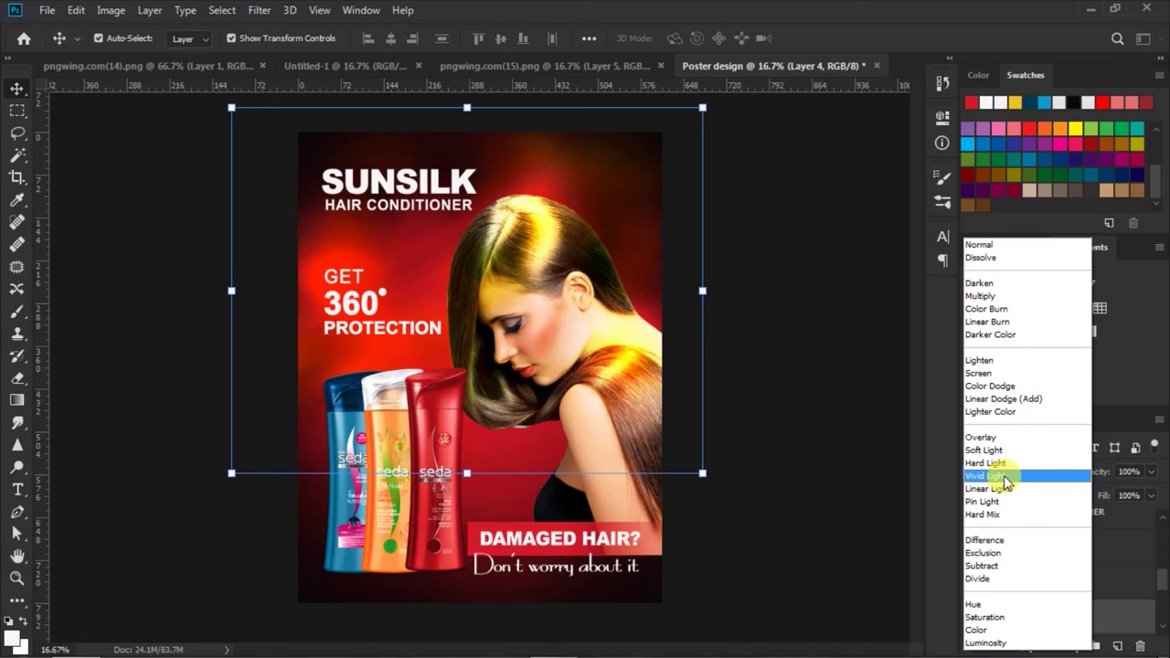
pyautogui.click(1004, 477)
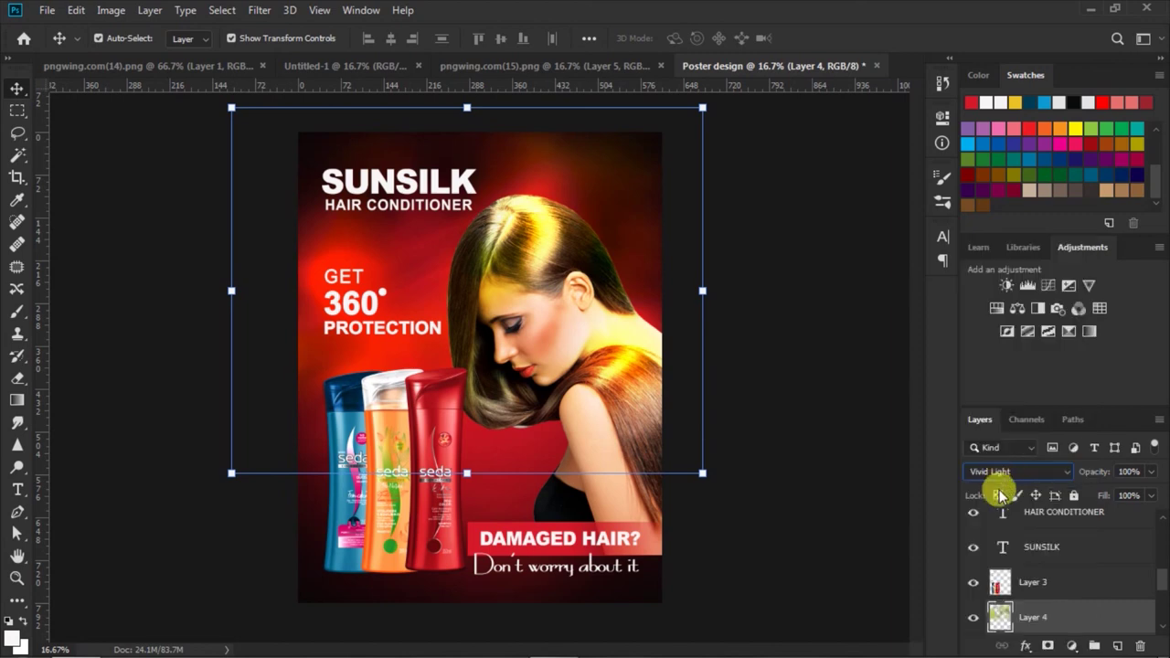
pyautogui.click(1150, 471)
pyautogui.moveTo(1151, 495); pyautogui.dragTo(1106, 496)
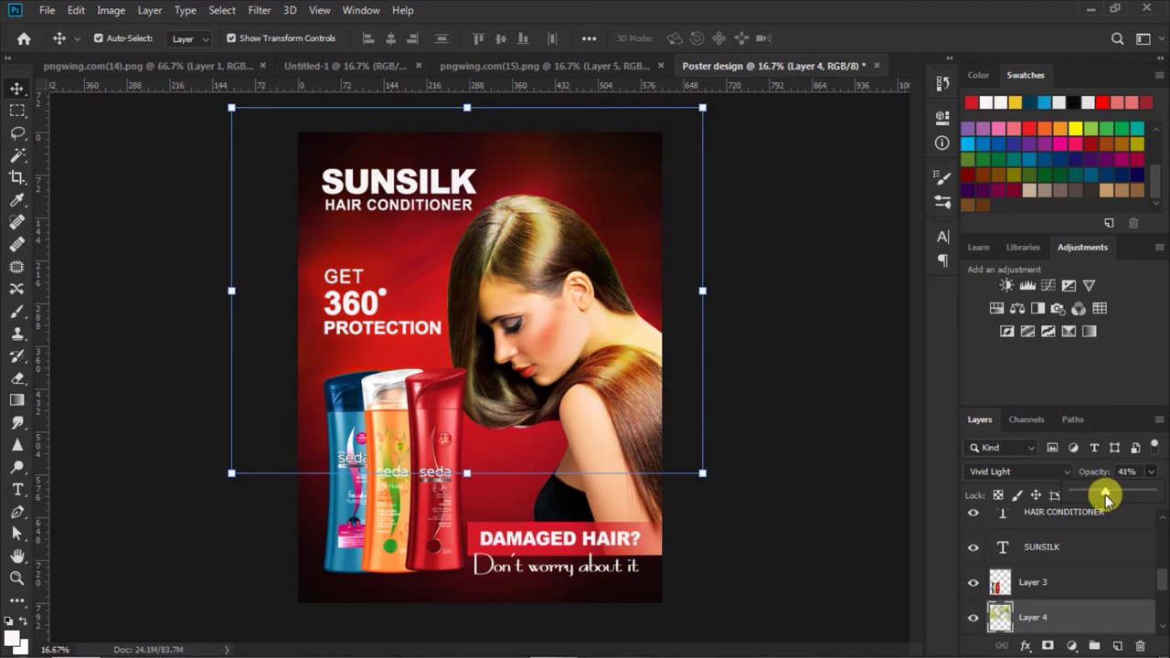
pyautogui.moveTo(1106, 496); pyautogui.dragTo(1113, 498)
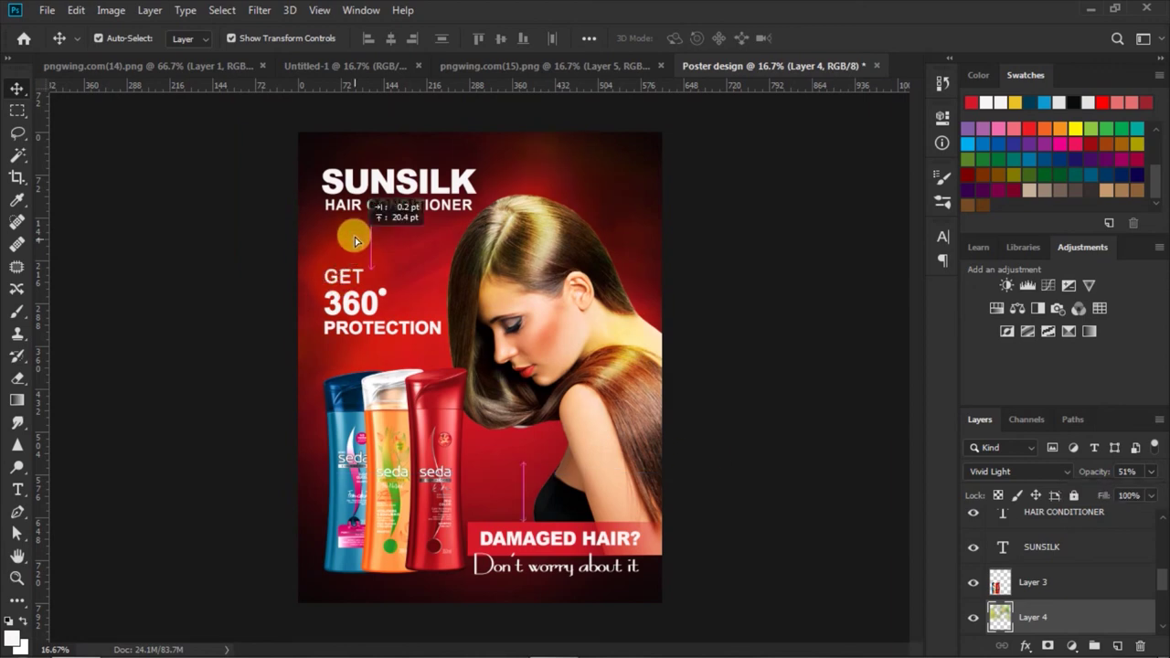
pyautogui.moveTo(356, 235); pyautogui.dragTo(356, 239)
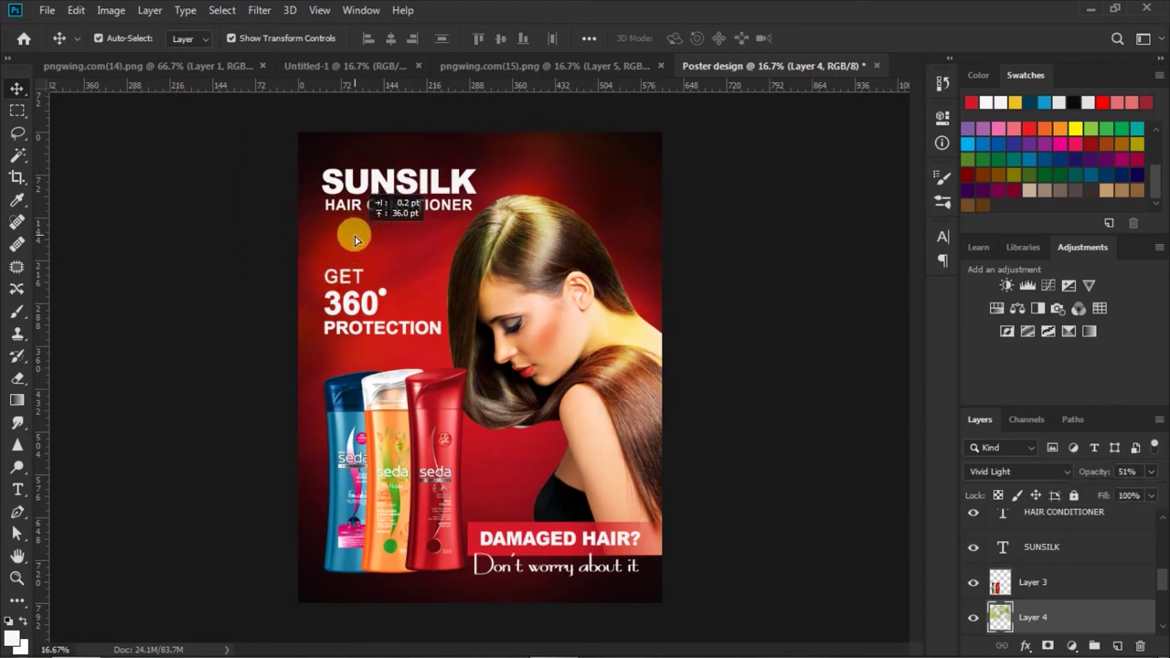
pyautogui.moveTo(356, 240); pyautogui.dragTo(359, 236)
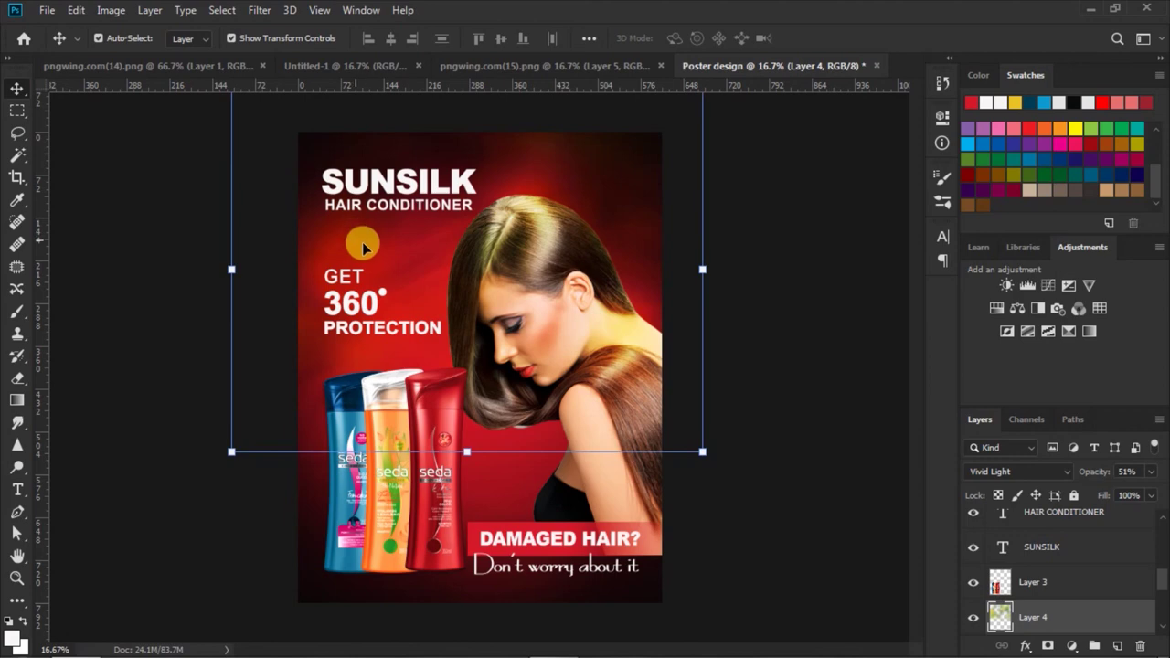
pyautogui.click(782, 321)
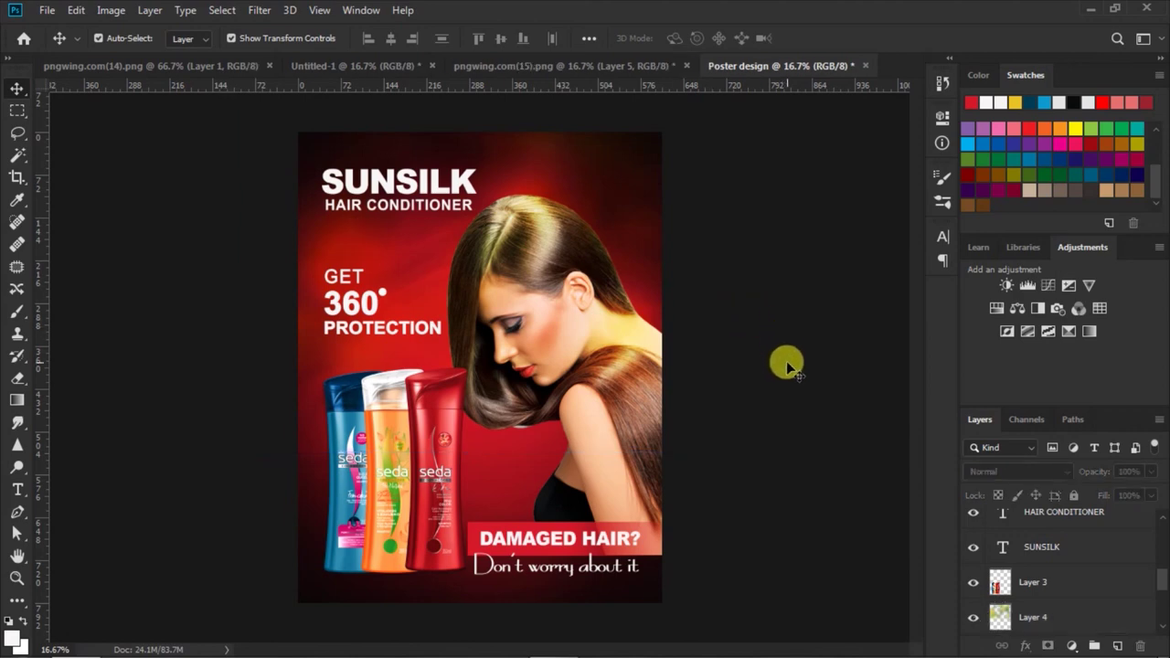
pyautogui.click(492, 452)
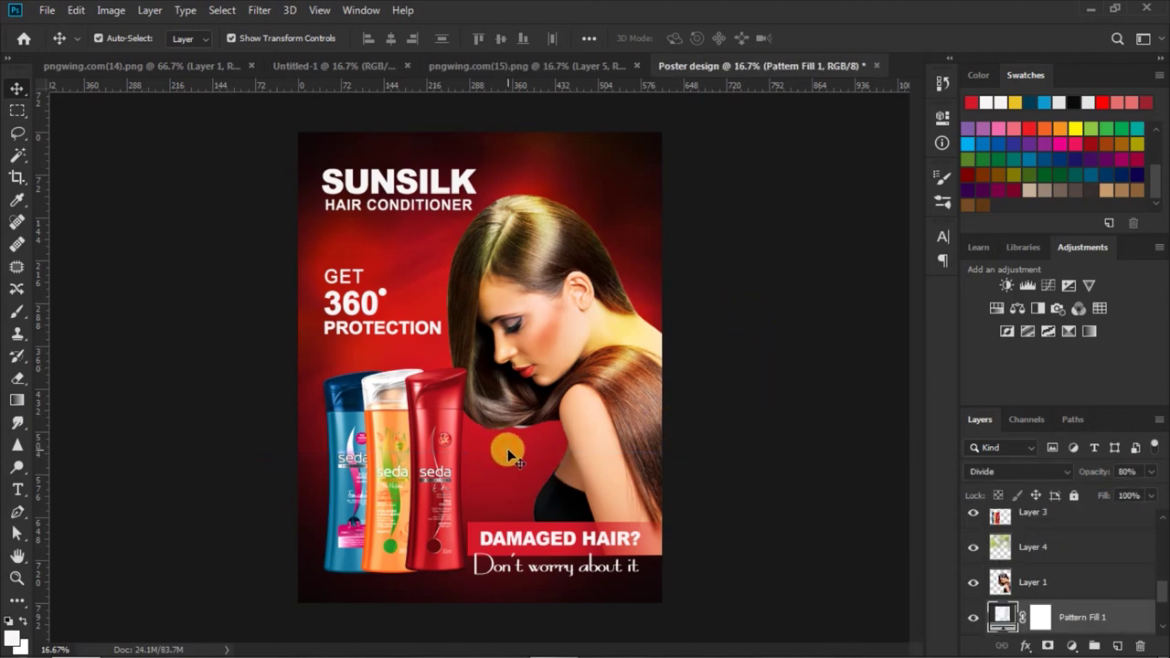
pyautogui.scroll(-1, 1116, 547)
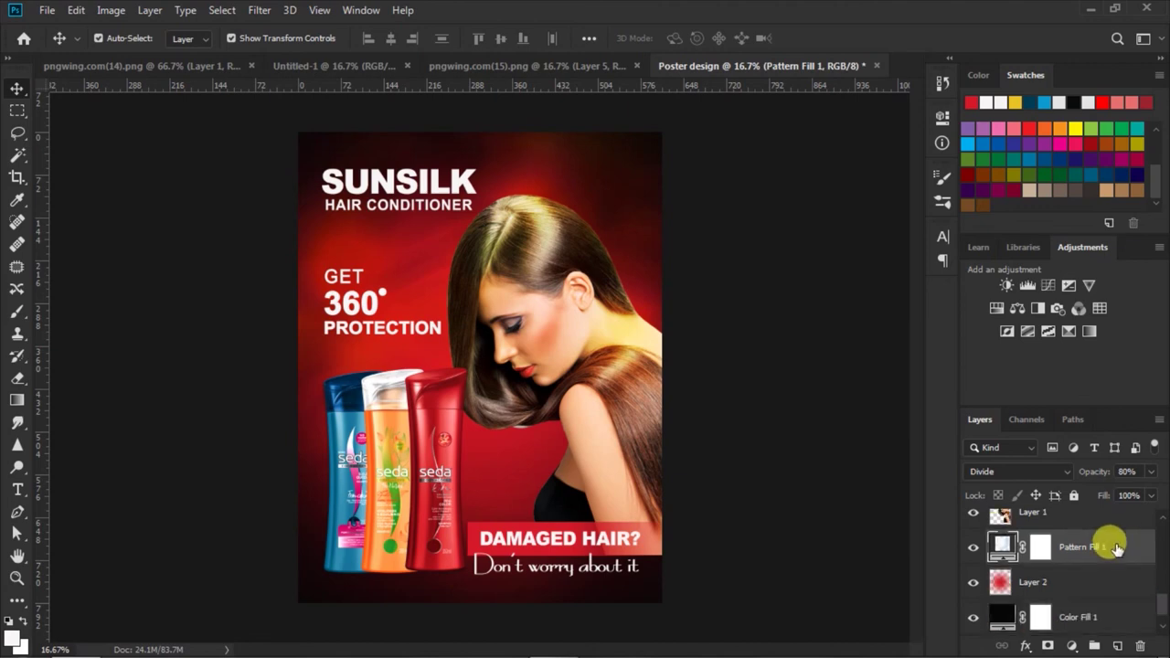
pyautogui.click(1000, 580)
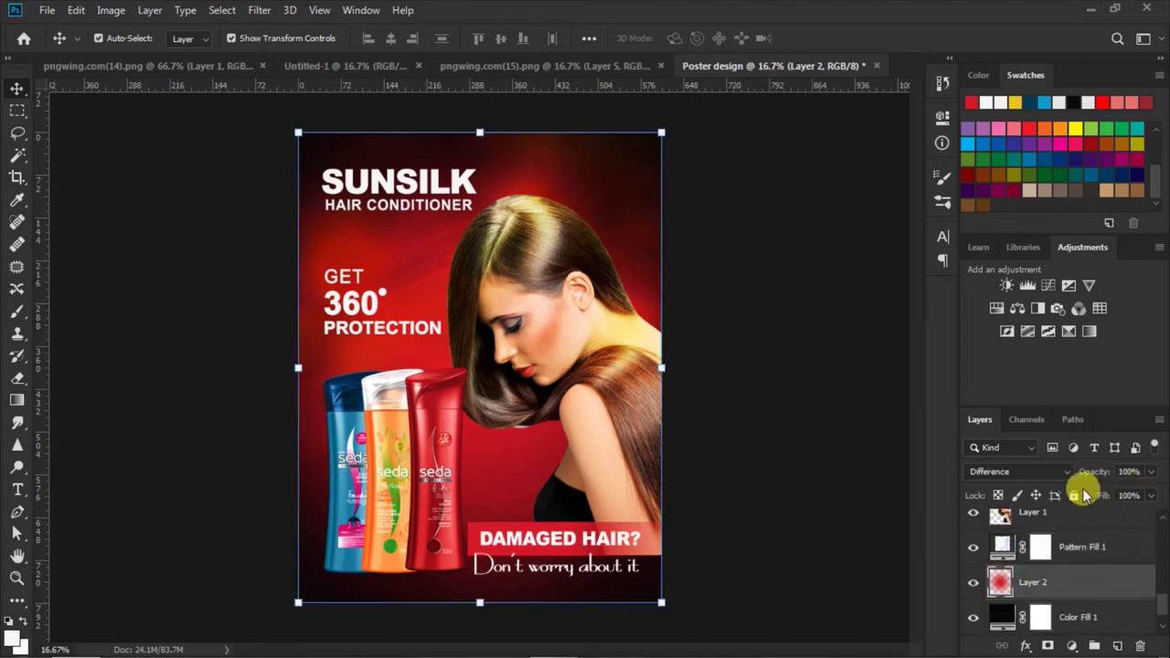
pyautogui.click(807, 496)
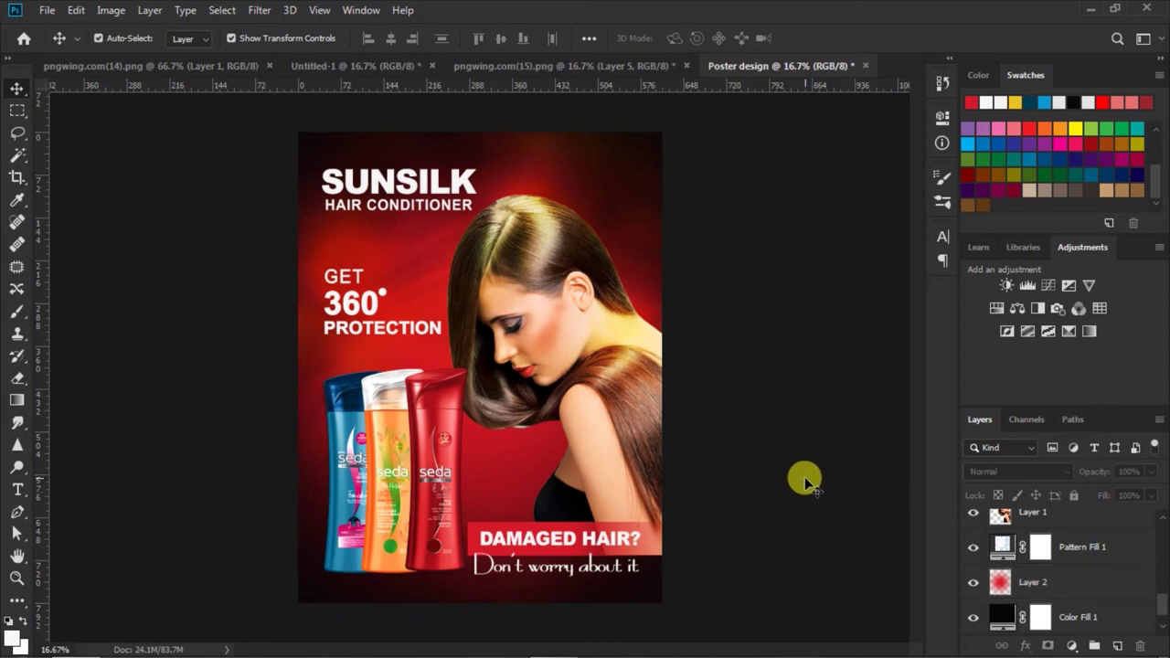